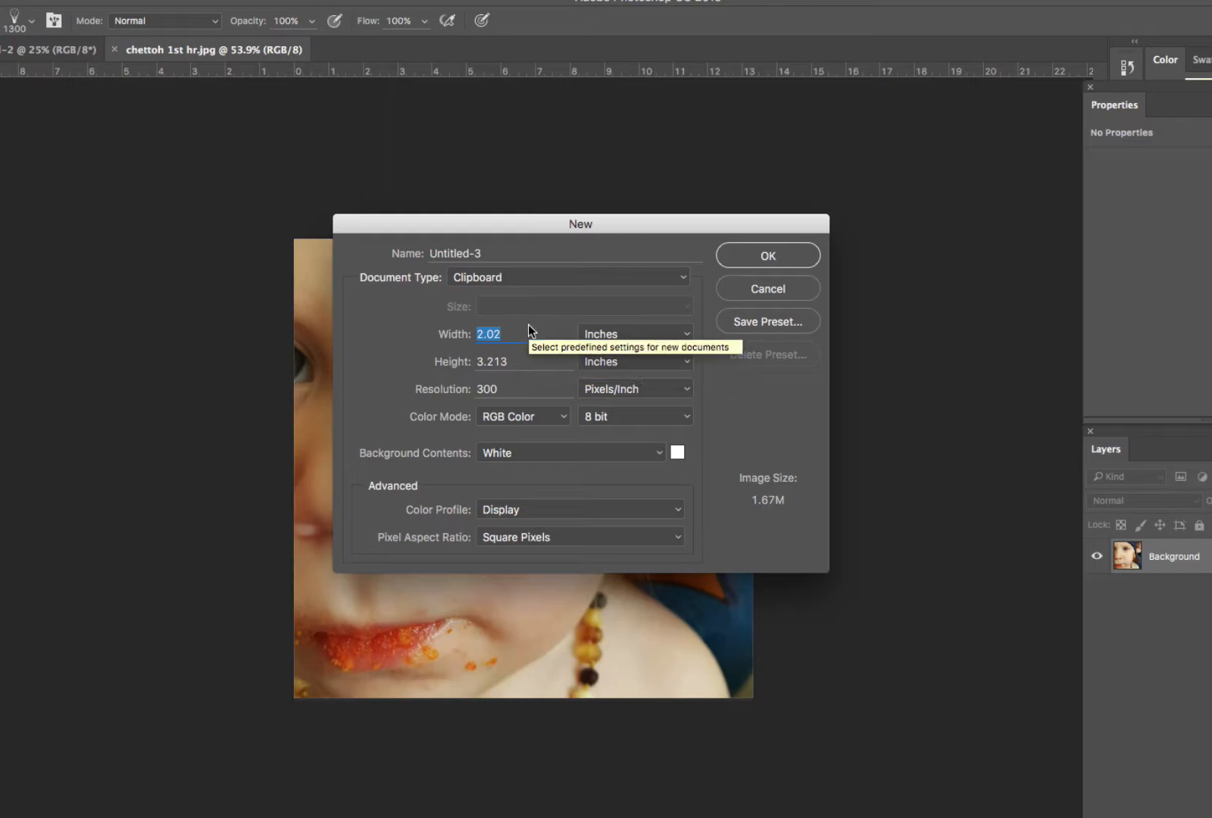
Step: Create a new white RGB document 14 inches wide and 8.5 inches high at 300 pixels/inch
text(14)
click(511, 356)
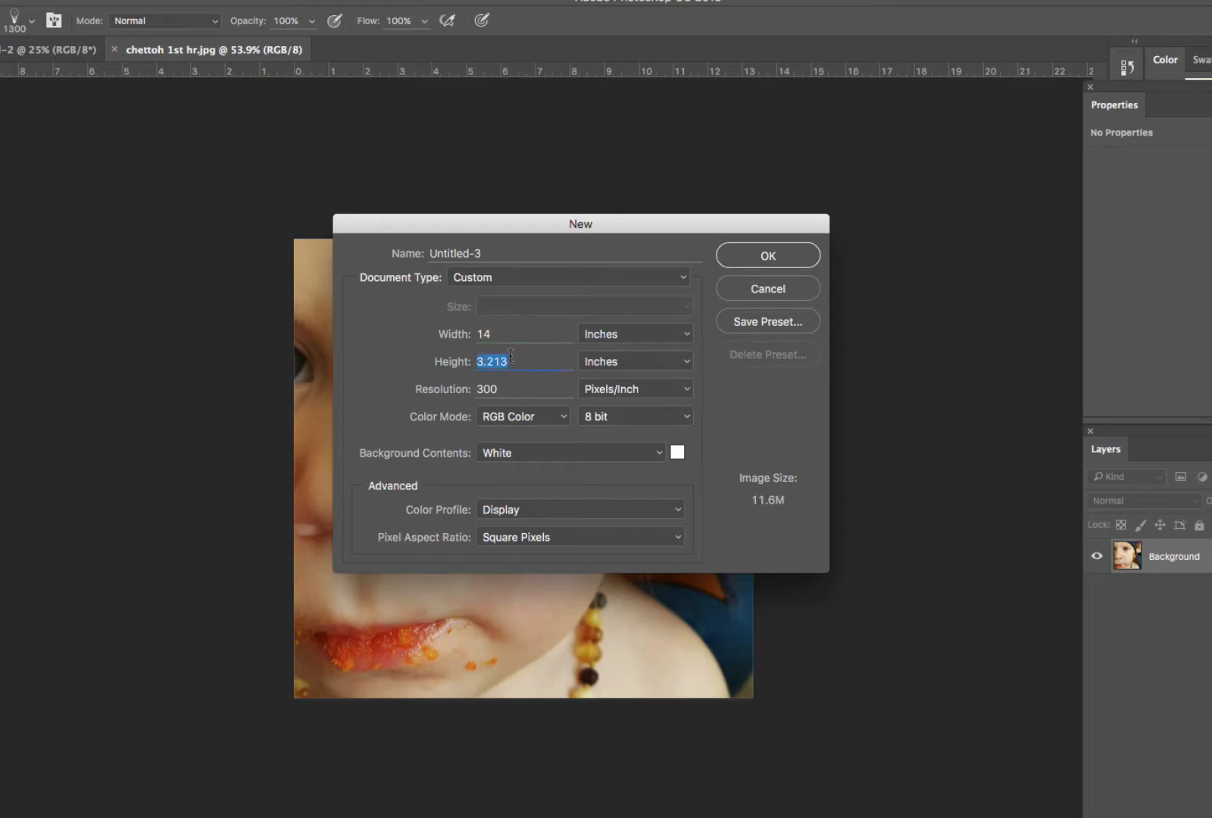
text(8.5)
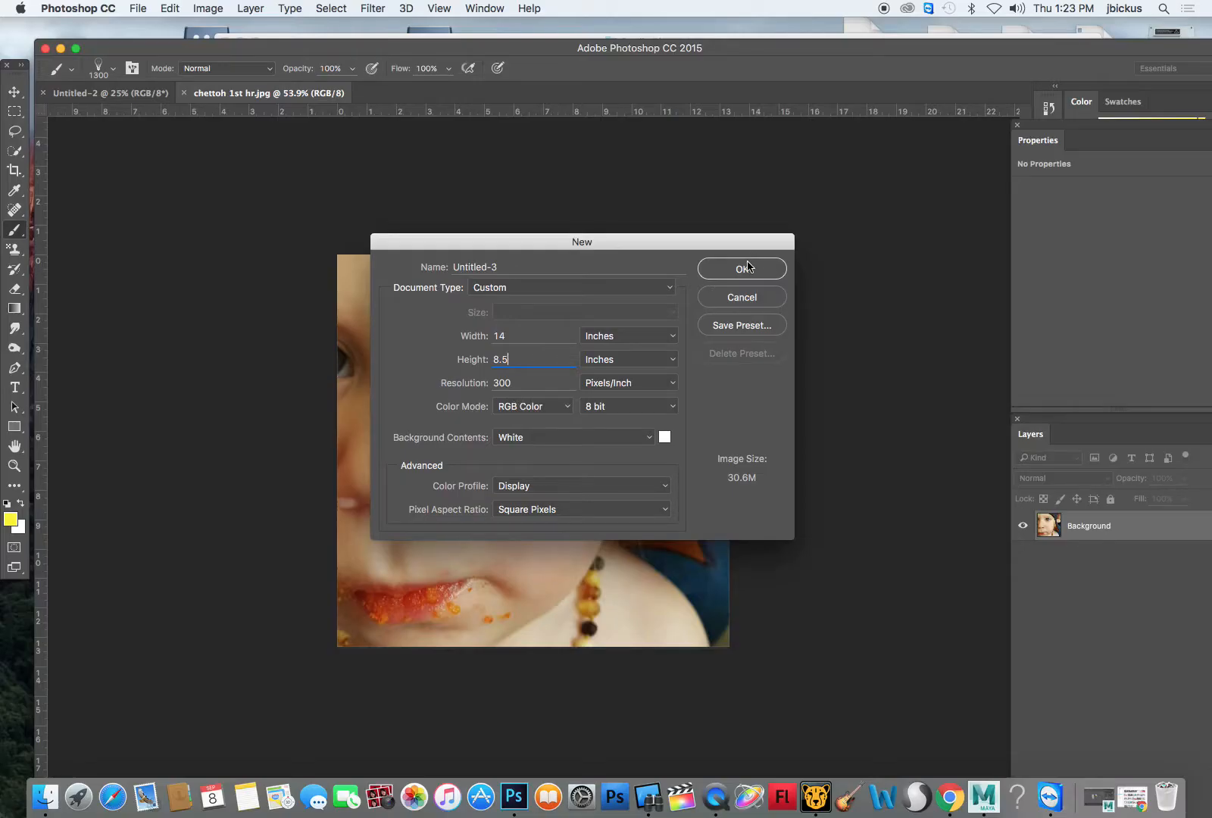
click(742, 269)
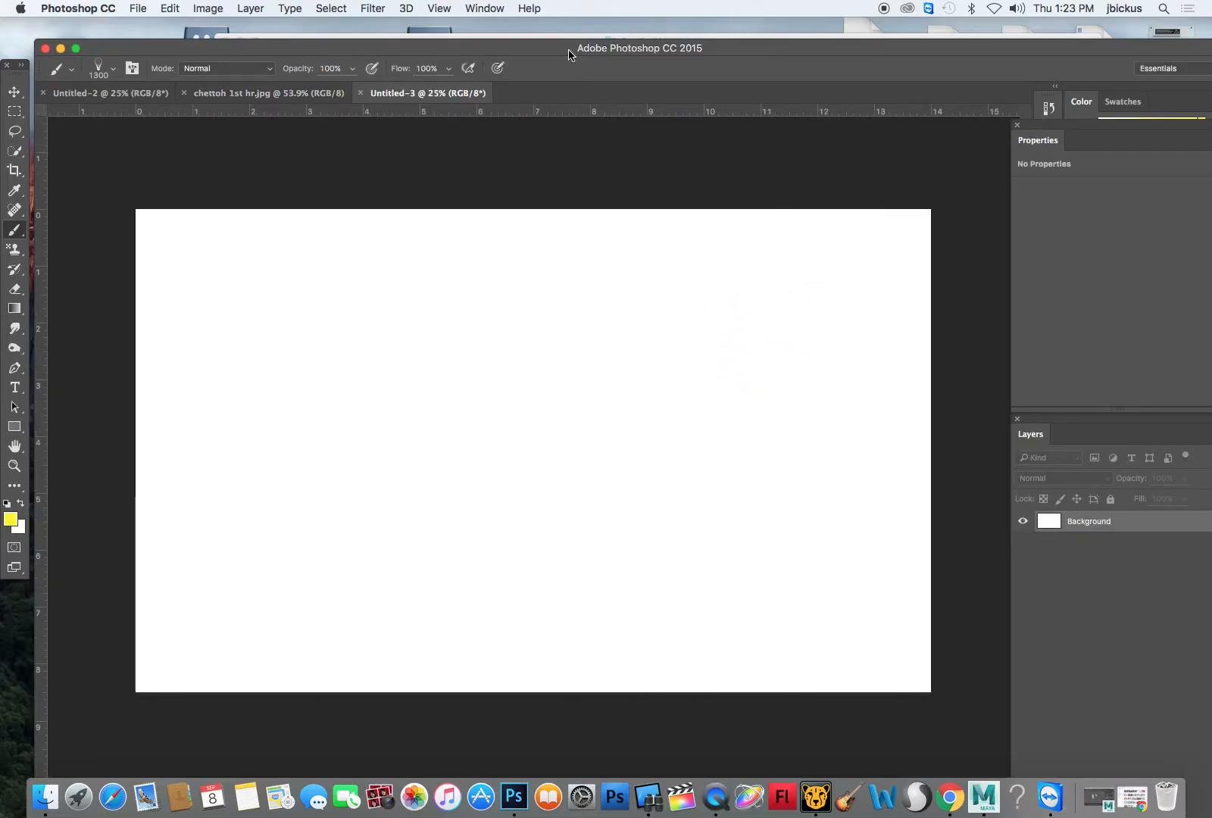
Step: Switch to the Studio Photo shoot folder in Finder and open 20160903_071004.jpg in Photoshop
drag(582, 50, 568, 92)
click(589, 60)
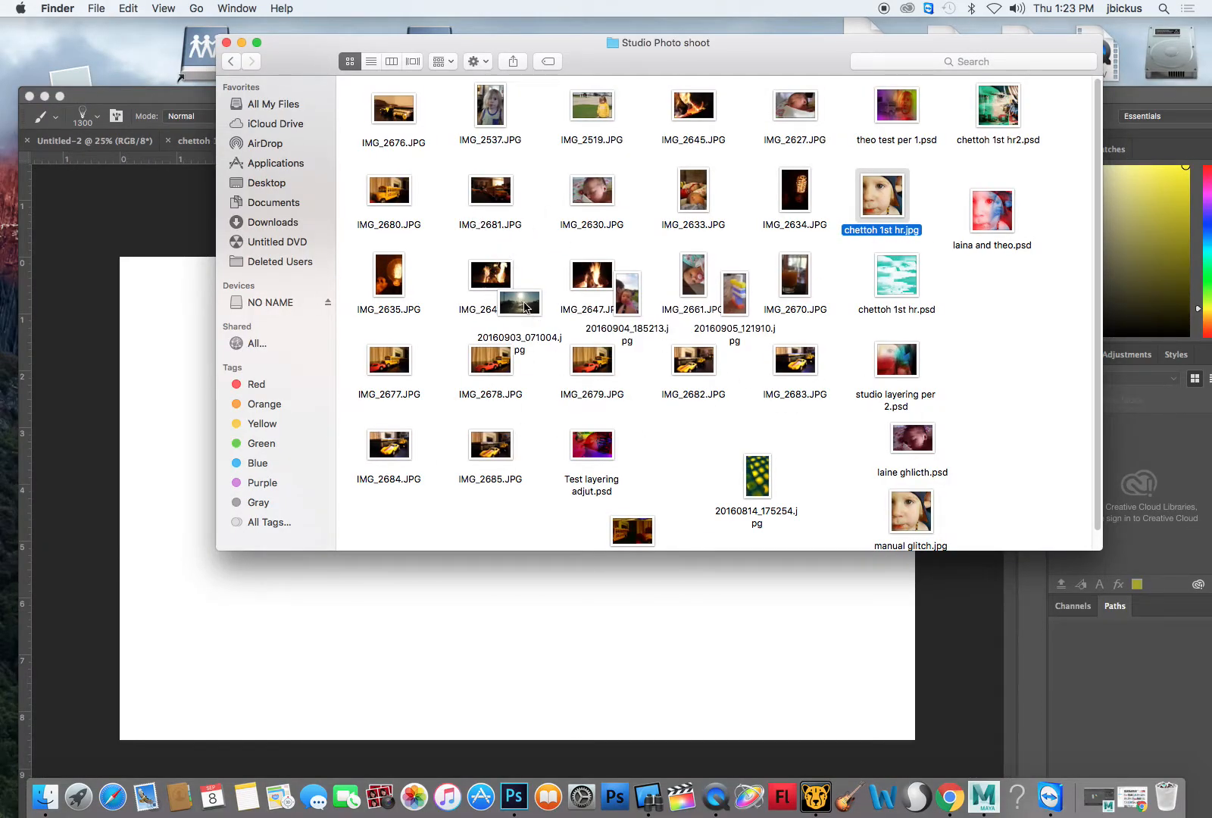
drag(526, 309, 513, 807)
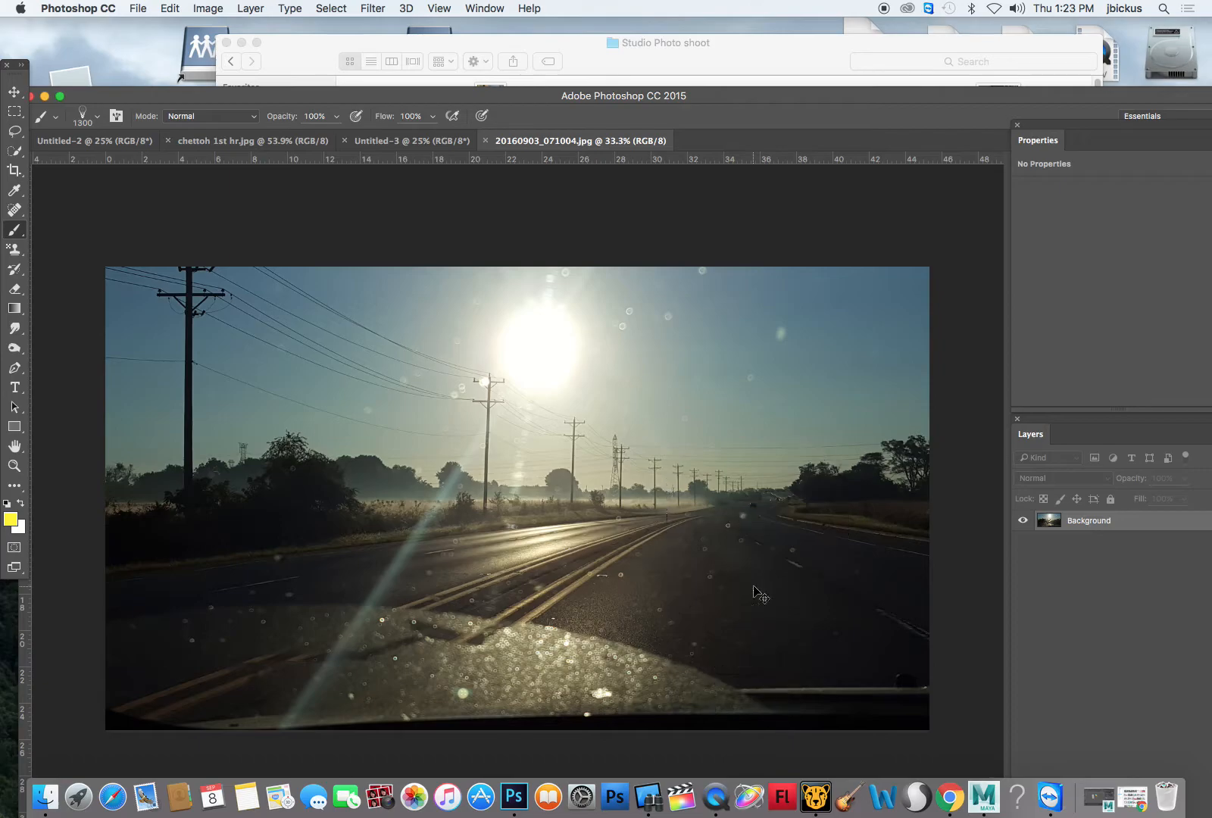
Step: Select and copy the entire road photo, and paste it into the blank Untitled-3 document
click(334, 8)
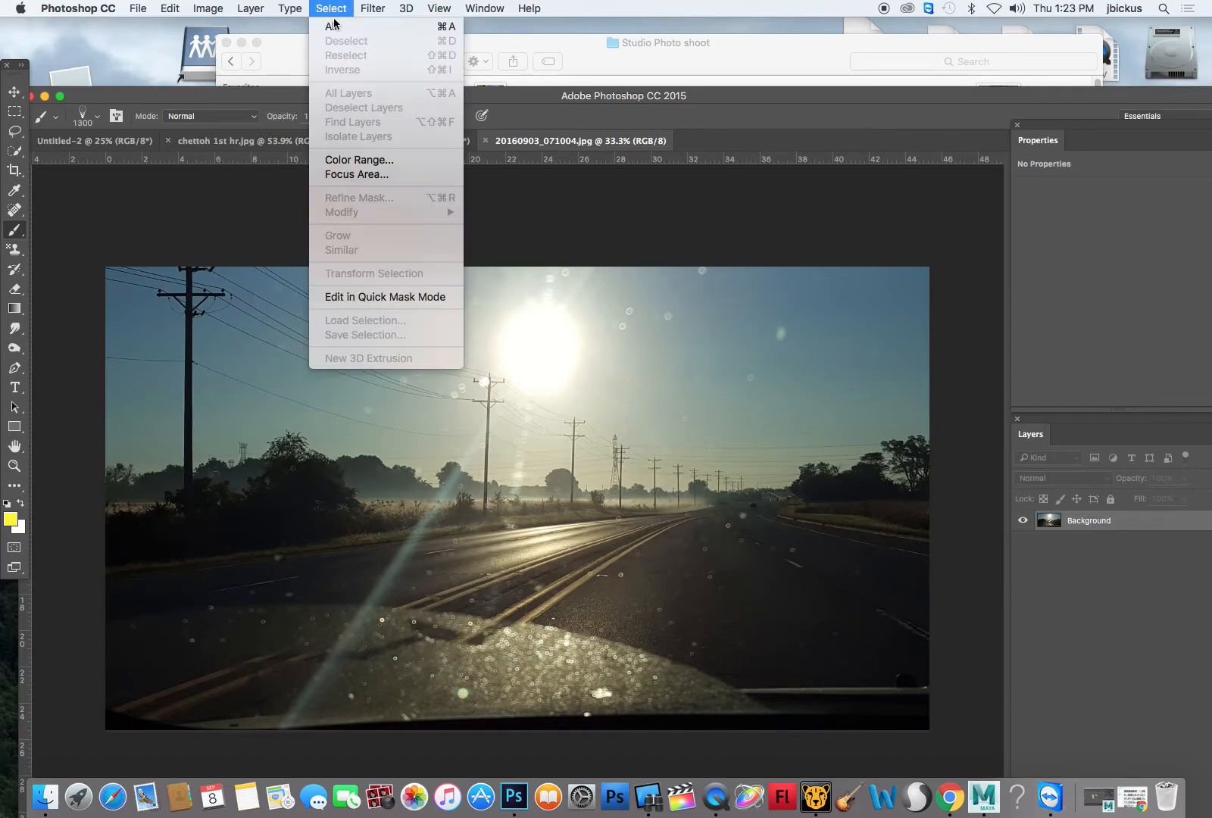
click(333, 26)
click(169, 8)
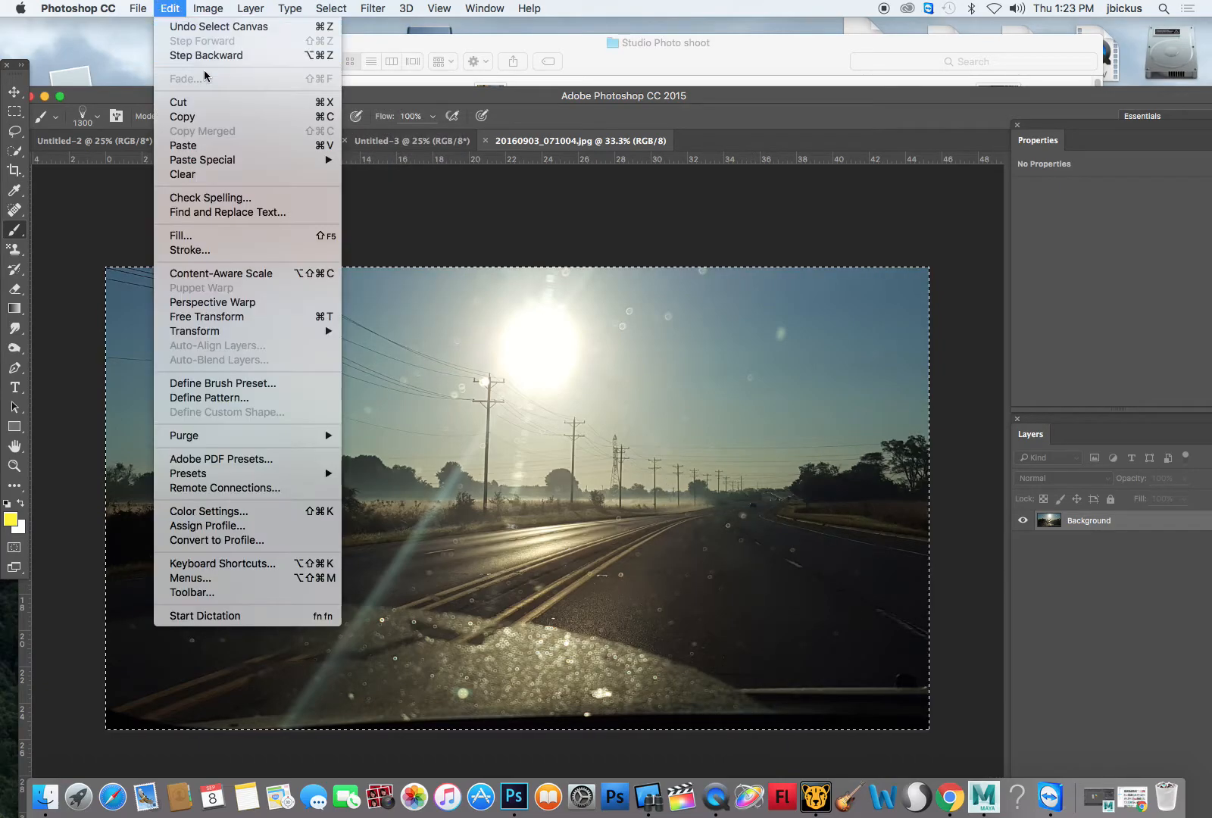
click(203, 117)
double_click(483, 95)
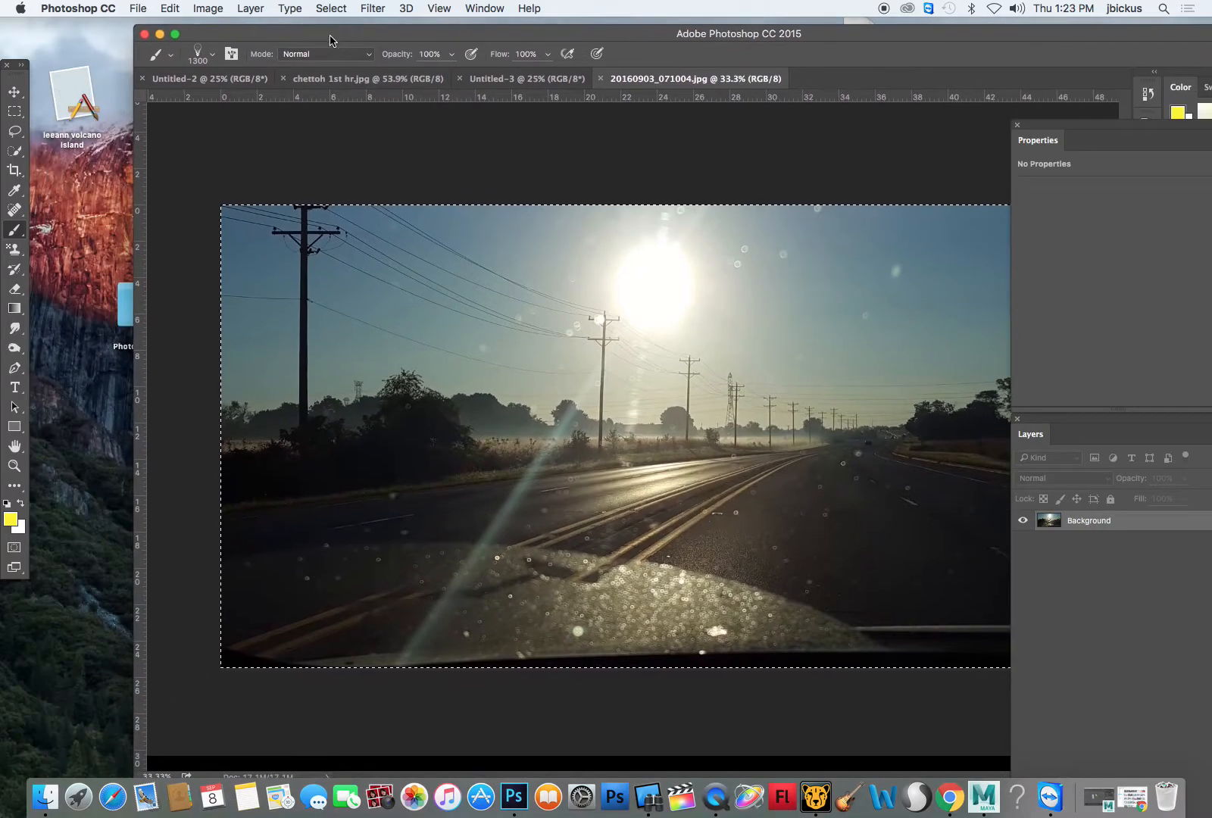
click(489, 79)
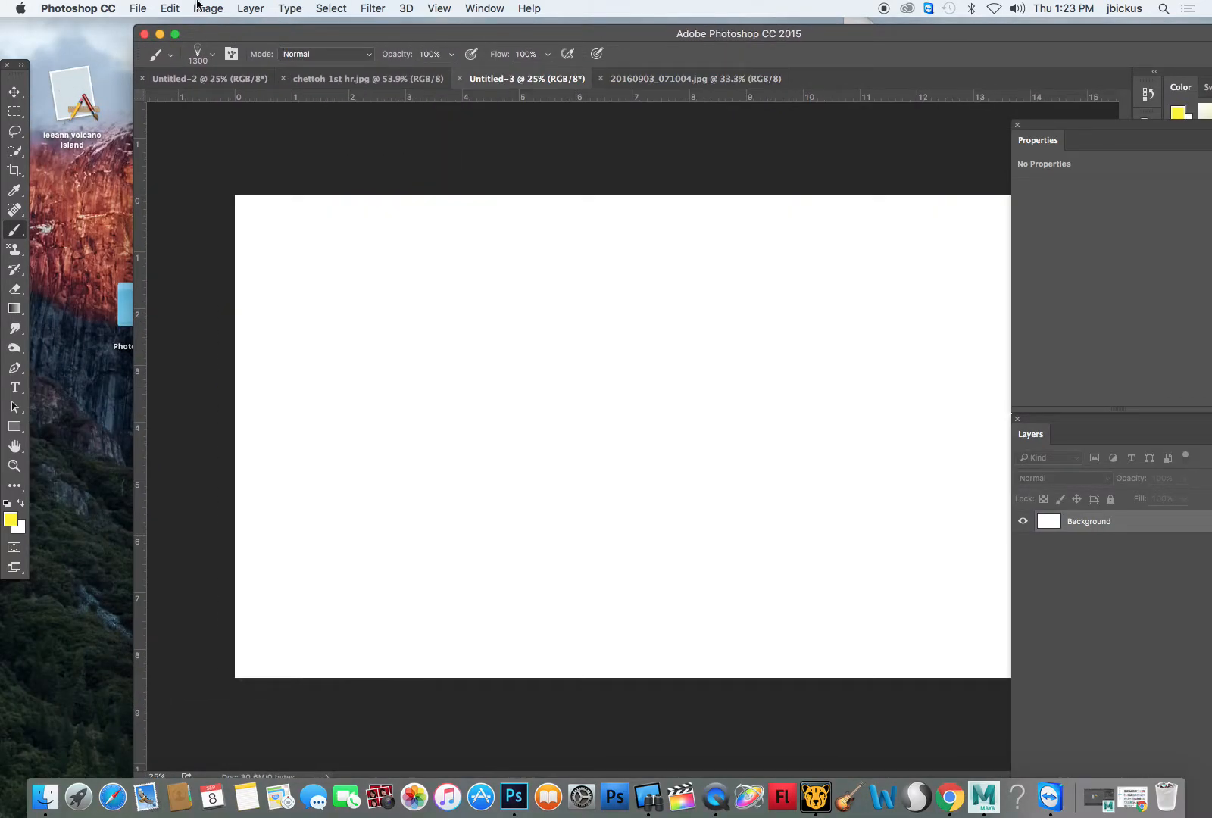
click(170, 8)
click(203, 141)
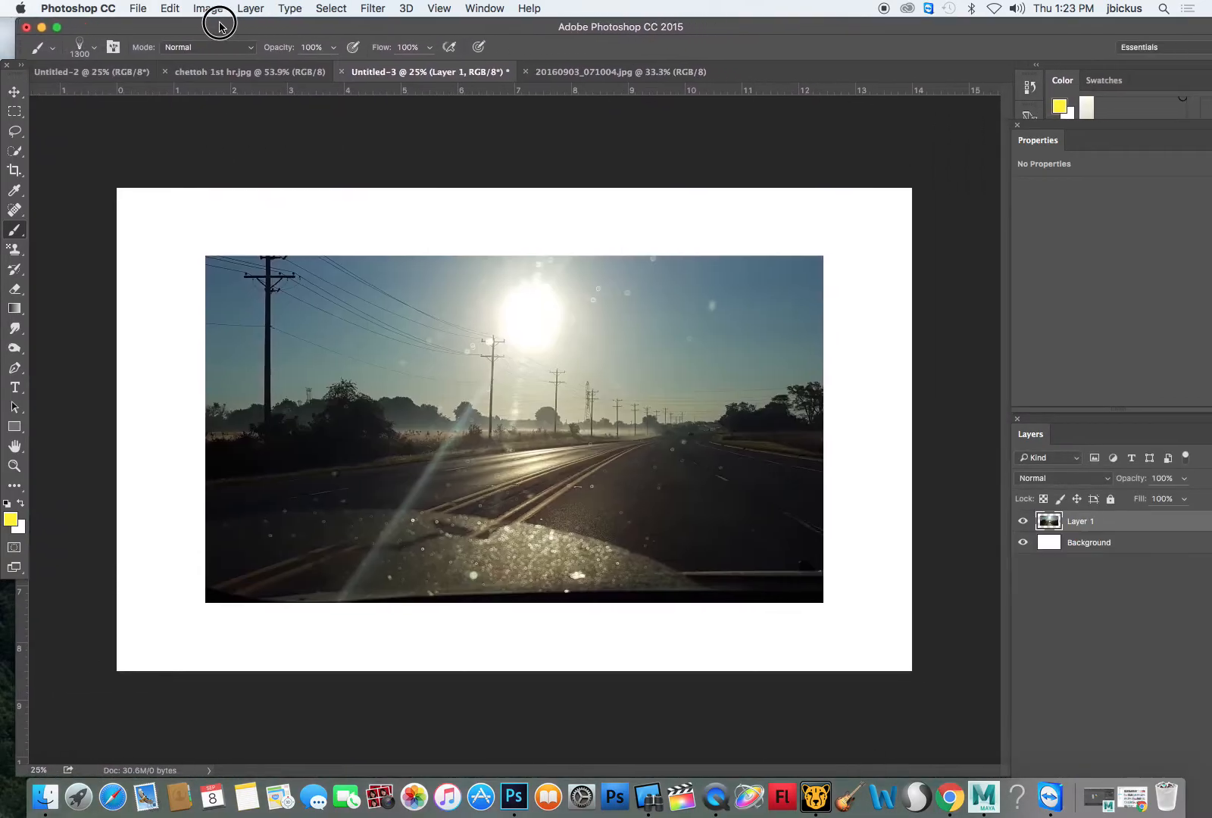
Step: Enlarge the pasted road photo from opposite corners so it nearly fills the canvas with a narrow white border
key(v)
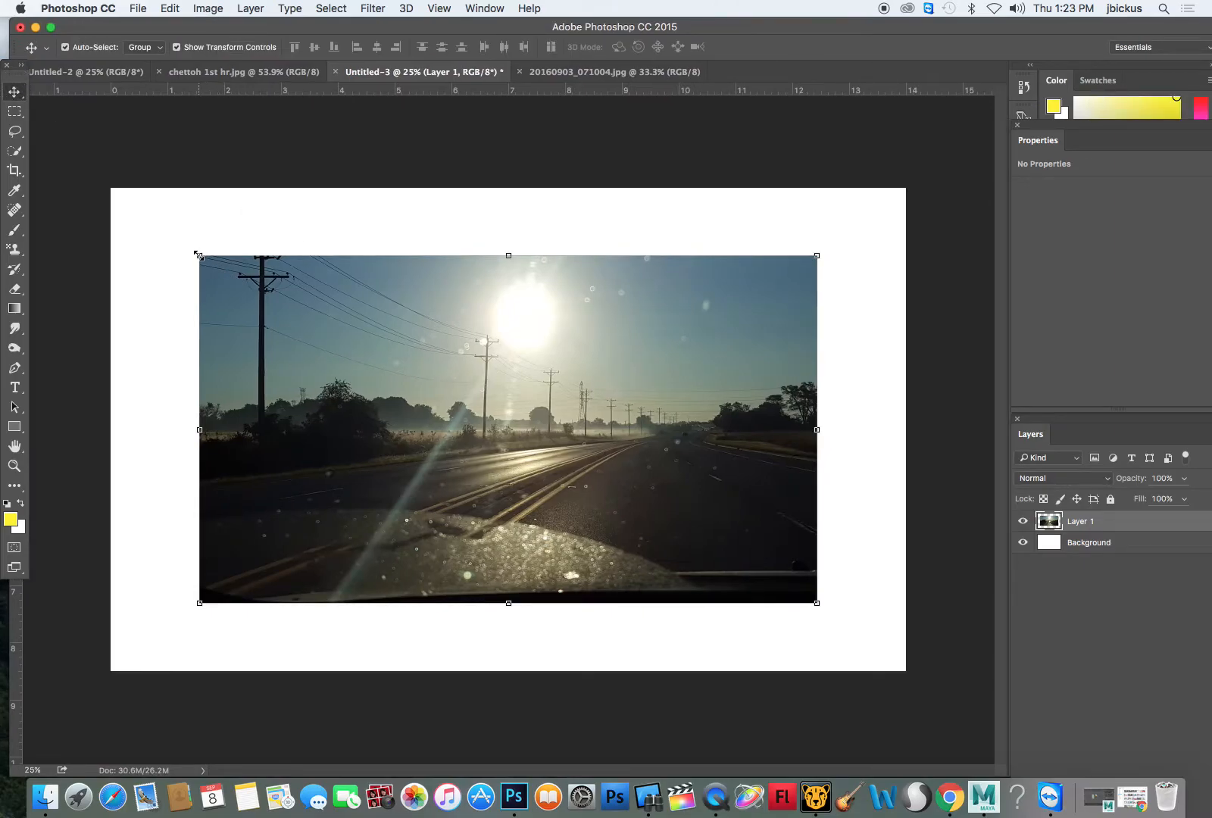
drag(199, 256, 130, 217)
drag(816, 599, 899, 645)
double_click(717, 541)
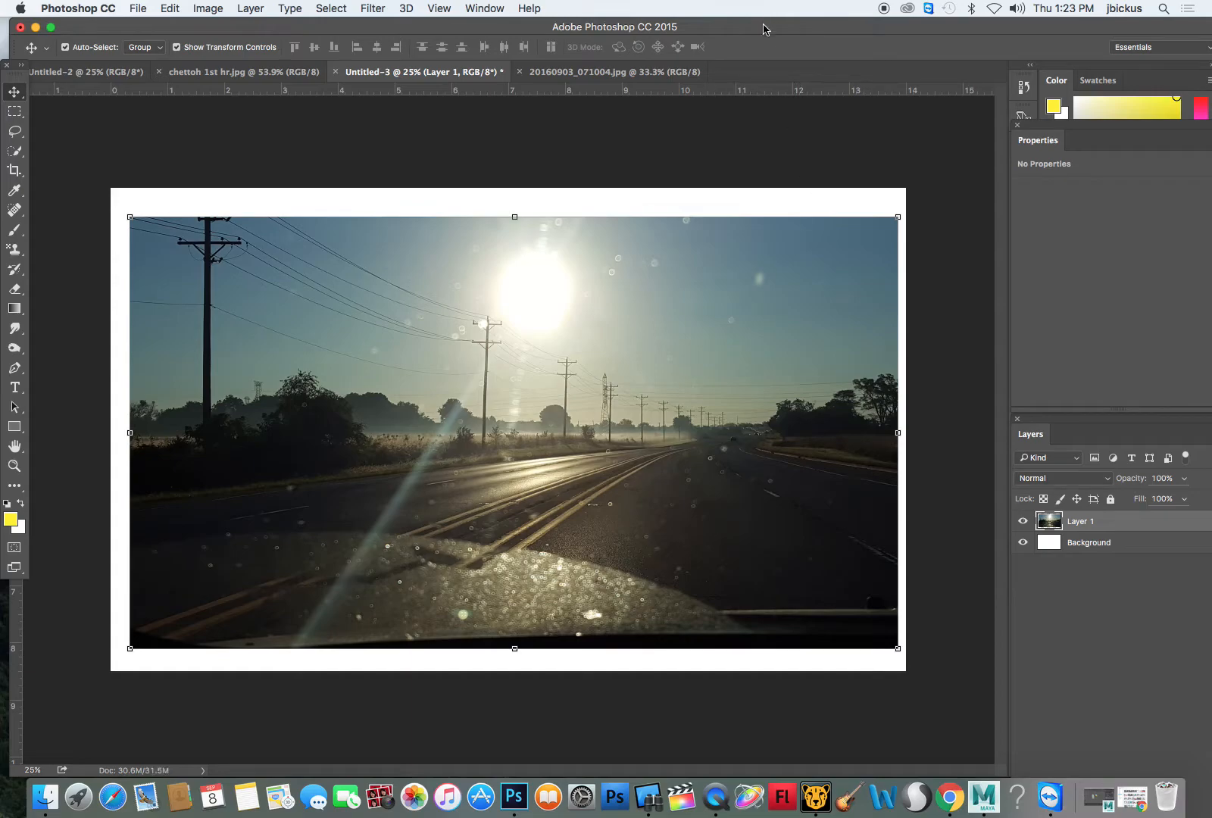
Step: Switch to the Studio Photo shoot folder in Finder and open chettoh 1st hr.jpg in Photoshop
drag(765, 27, 725, 177)
click(748, 130)
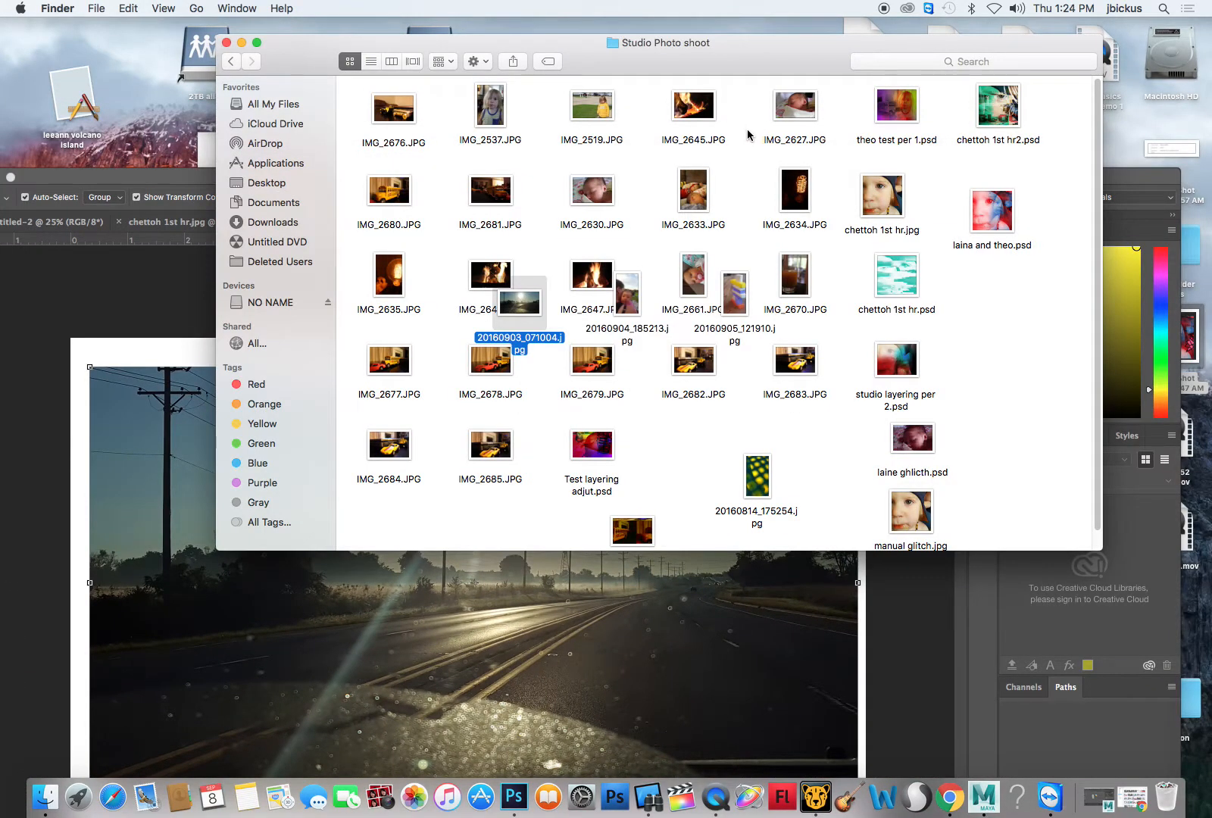
drag(882, 195, 509, 800)
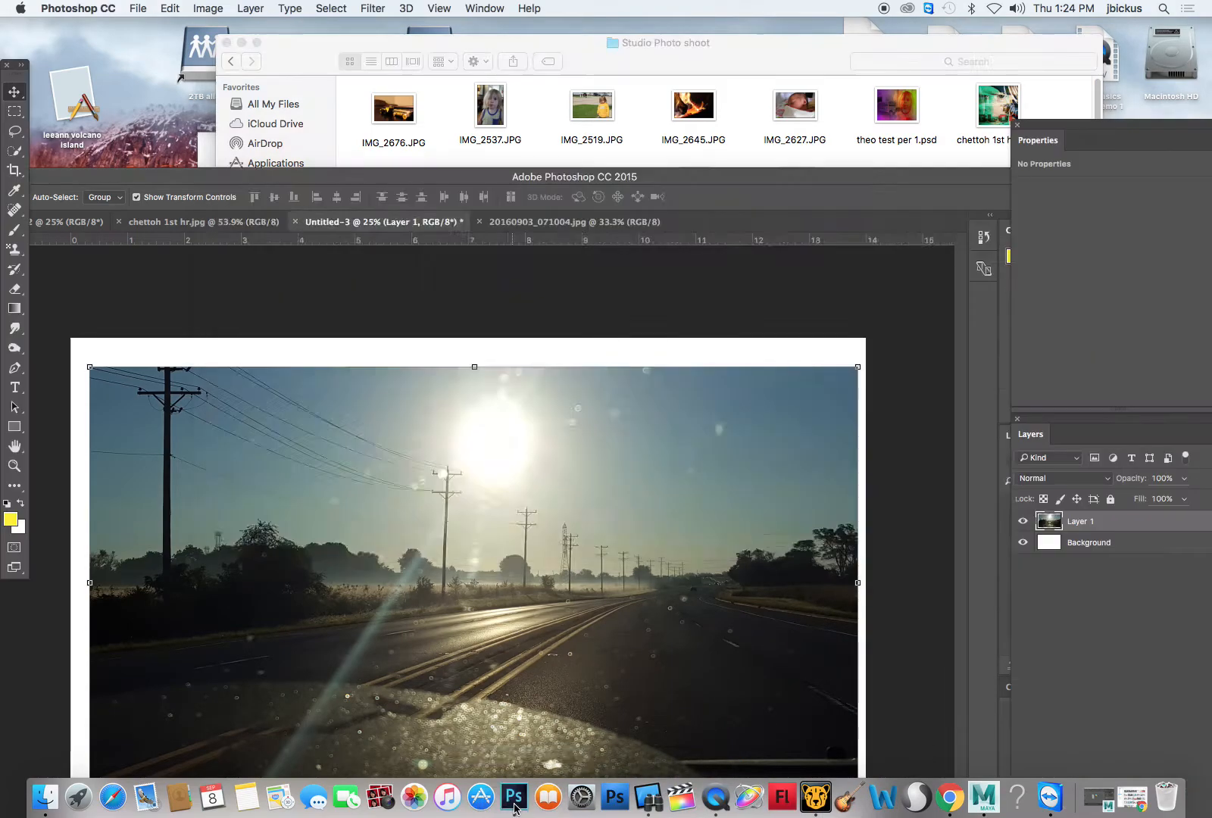
drag(592, 178, 698, 29)
Step: Copy the entire child's face photo and paste it into Untitled-3 above the road photo
key(super+a)
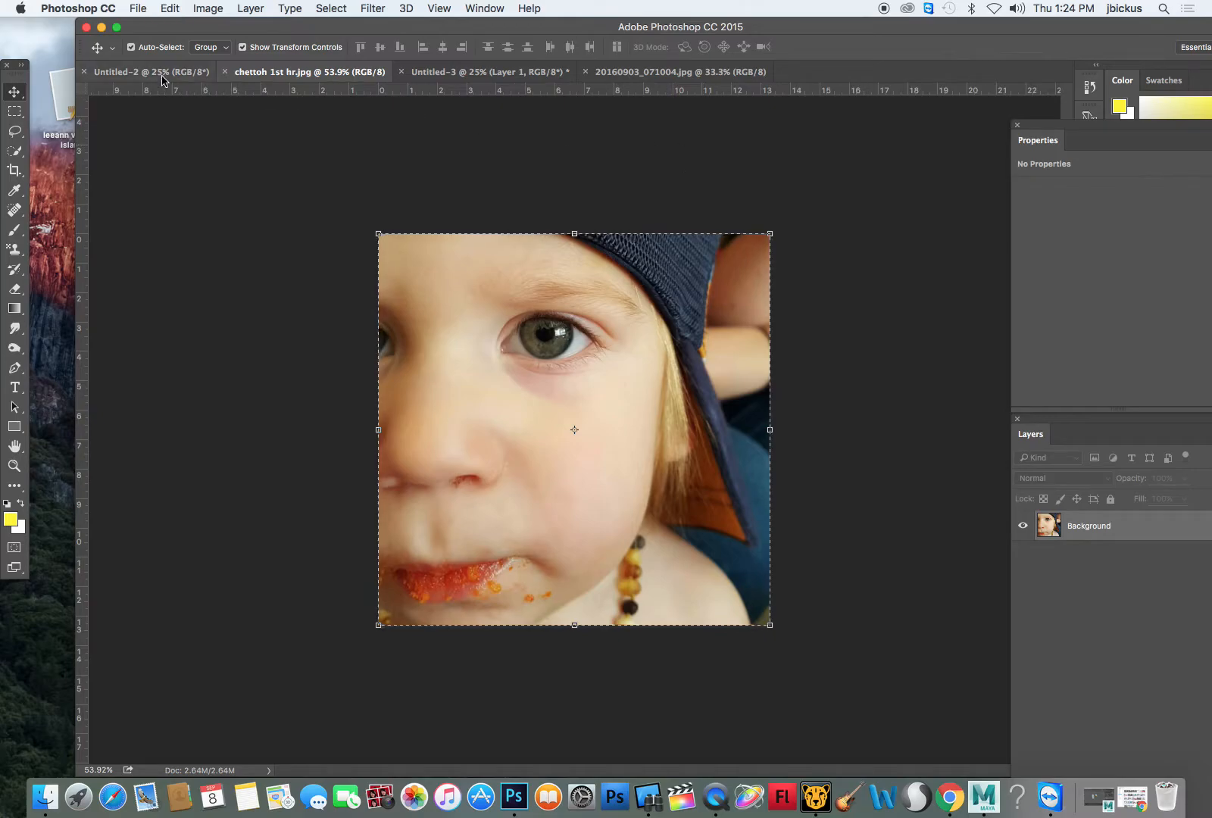
click(162, 72)
click(345, 72)
click(407, 72)
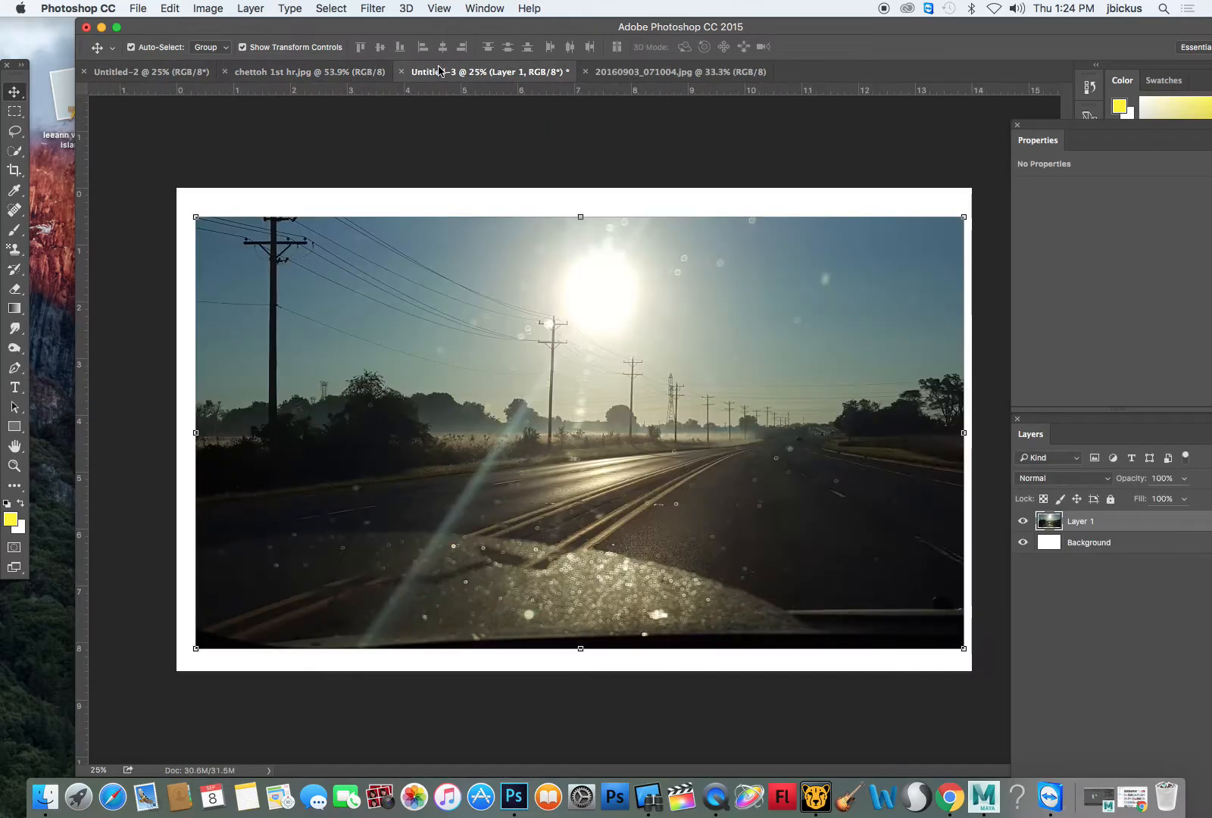
key(super+v)
Step: Scale the pasted face layer to about 259% width and 255% height, and move it to the canvas's left edge
drag(666, 340, 830, 179)
drag(754, 302, 567, 441)
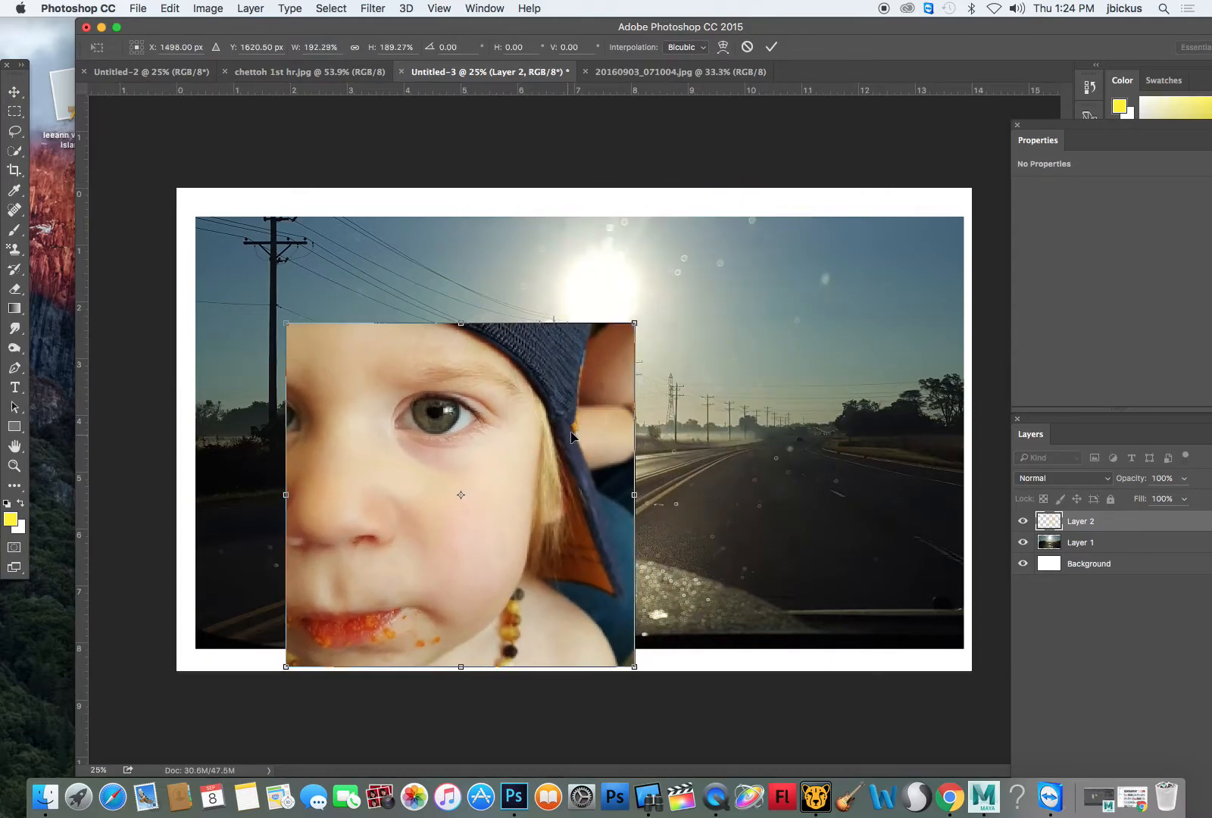
drag(634, 323, 756, 203)
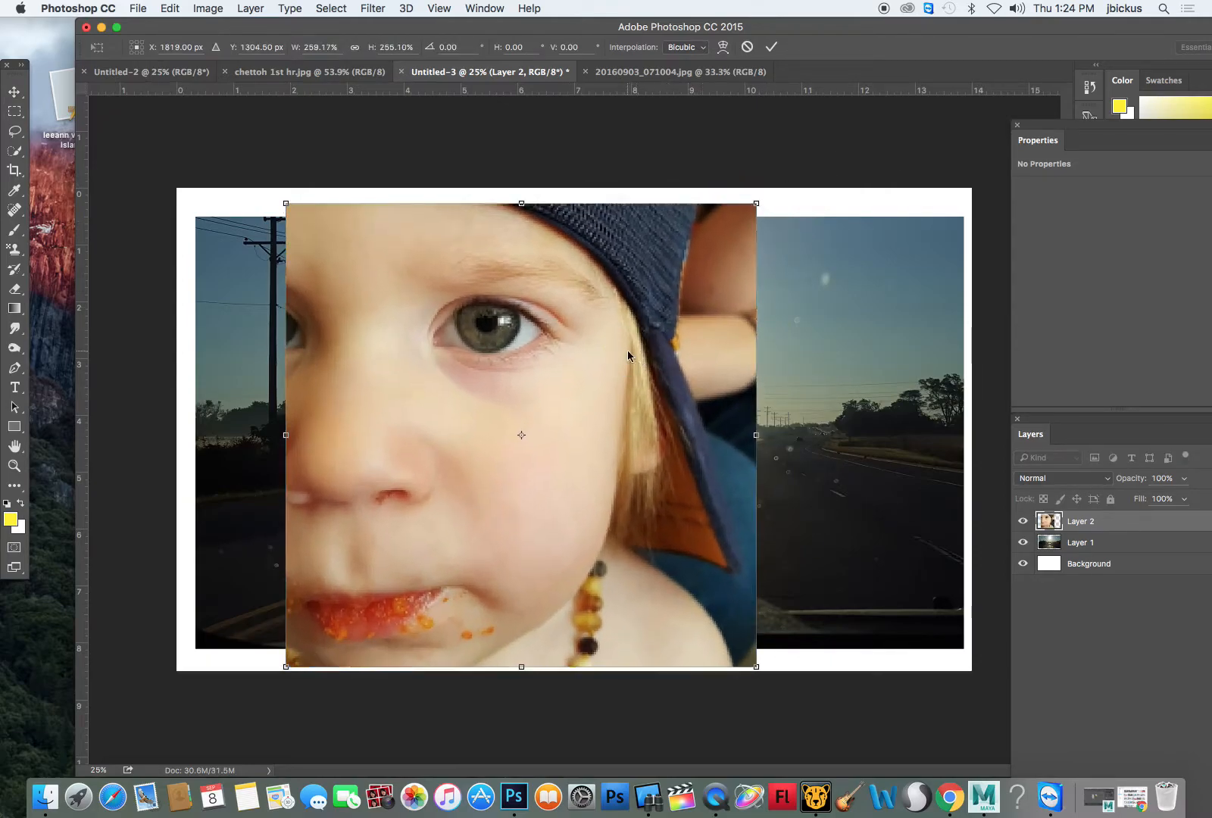
key(Return)
drag(628, 351, 521, 318)
Step: Switch to the Studio Photo shoot folder in Finder, preview laine ghlicth.psd and open it in Photoshop
drag(790, 26, 608, 54)
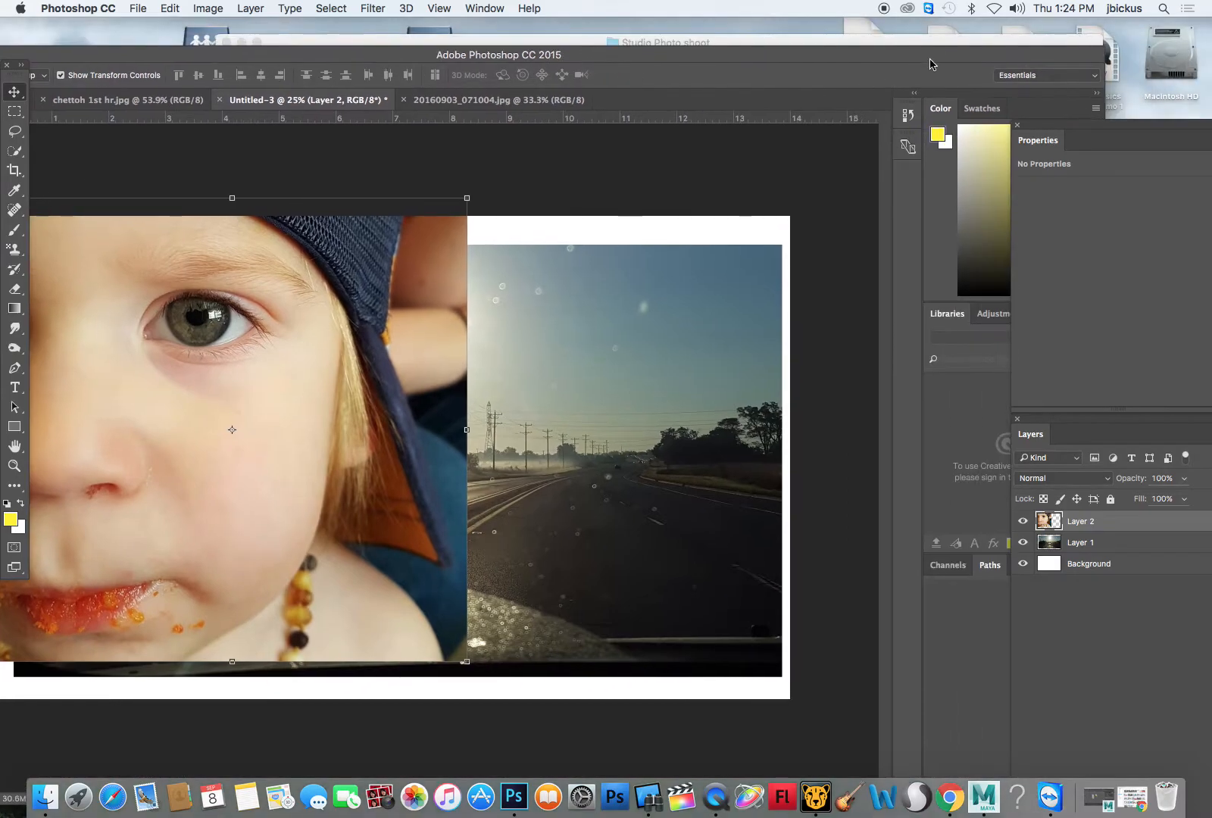
click(900, 35)
click(1023, 333)
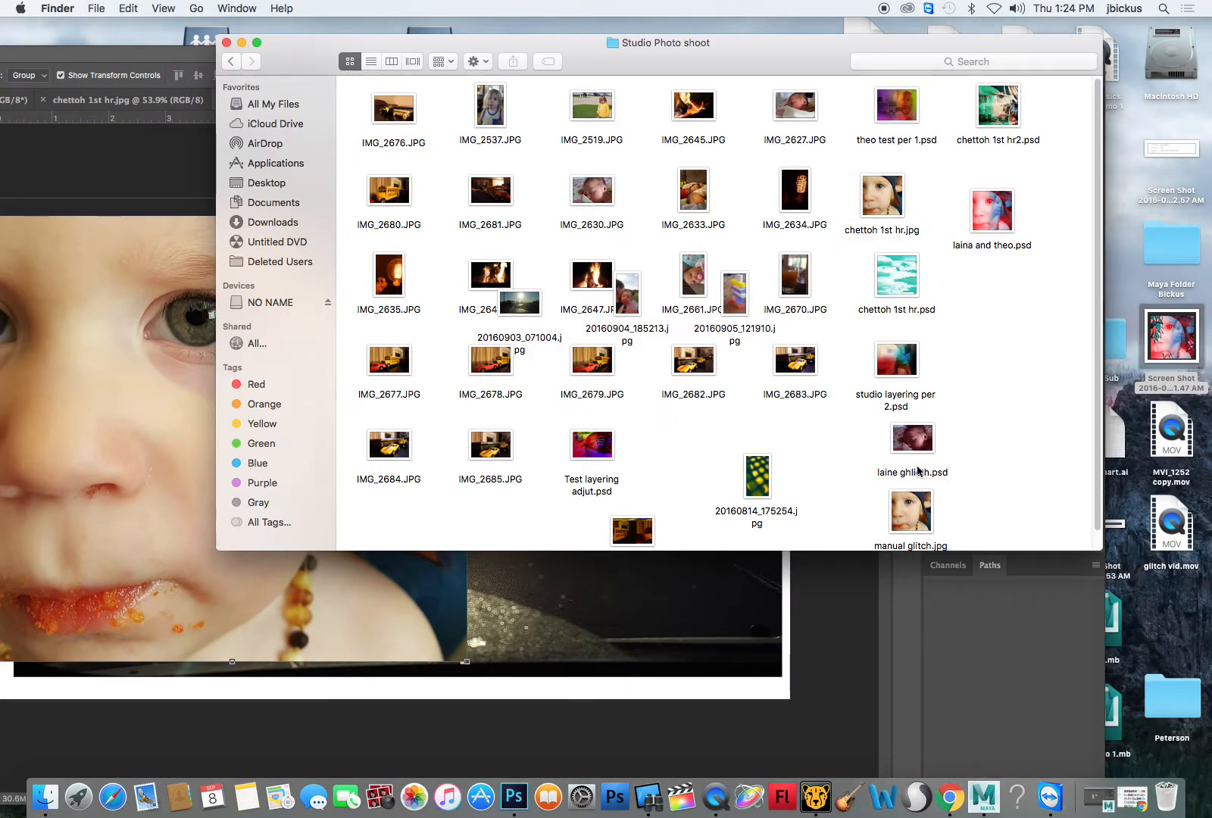
click(926, 443)
key(space)
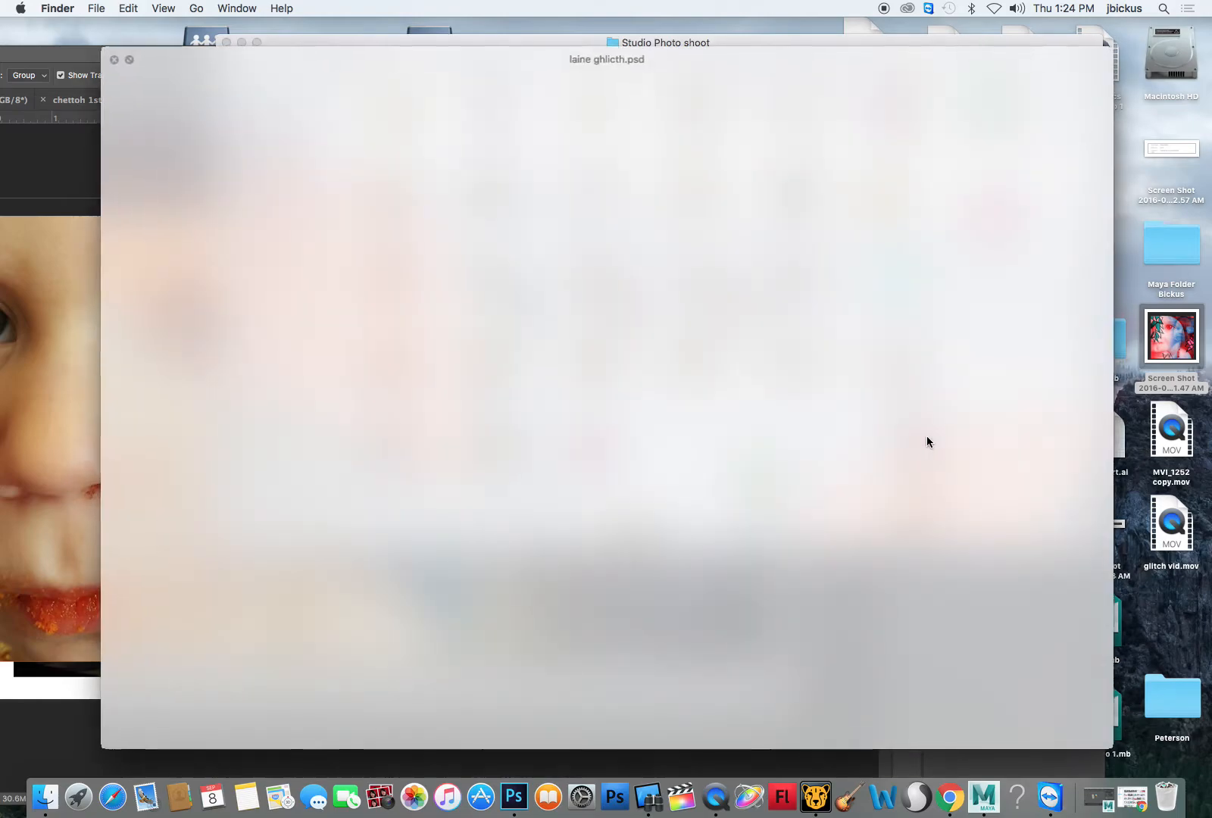
key(space)
drag(926, 439, 513, 792)
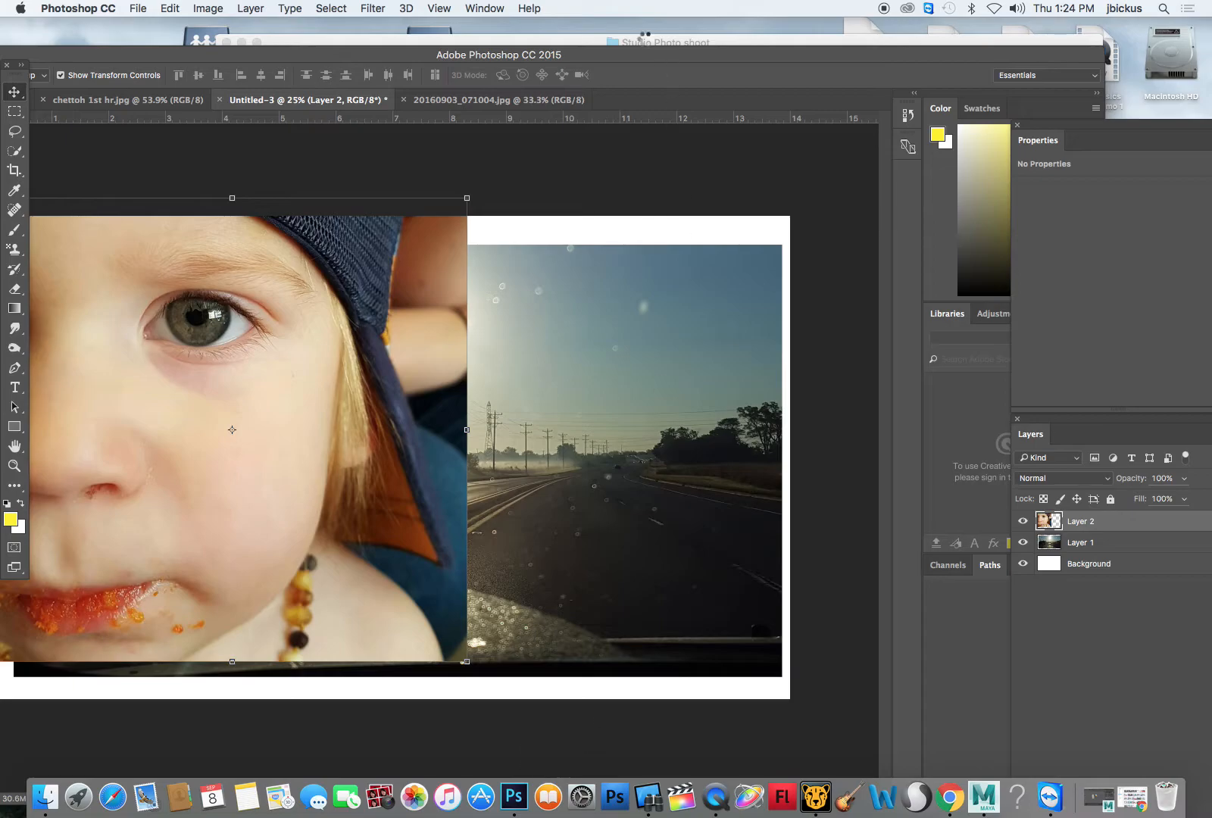
Step: Copy all of Layer 0 copy from laine ghlicth.psd and paste it into Untitled-3 as the uppermost layer
key(super+a)
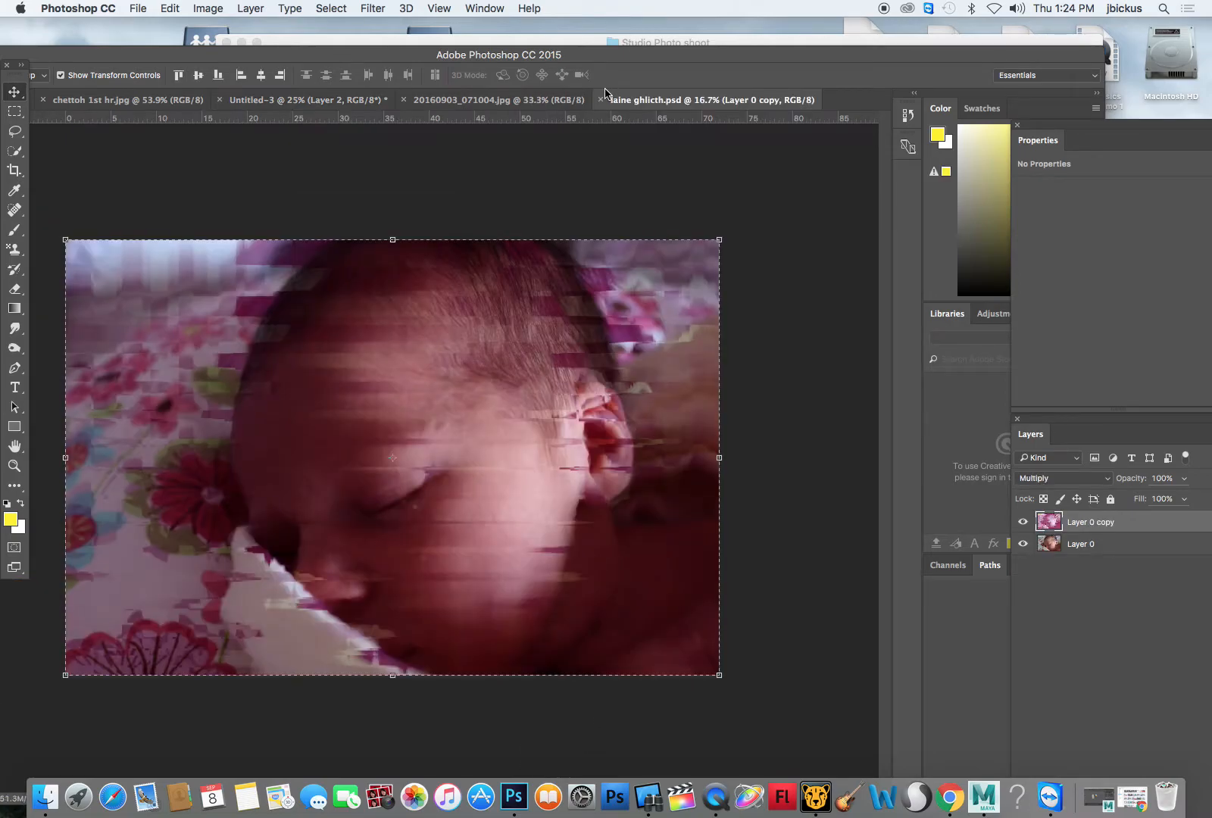
drag(208, 53, 313, 8)
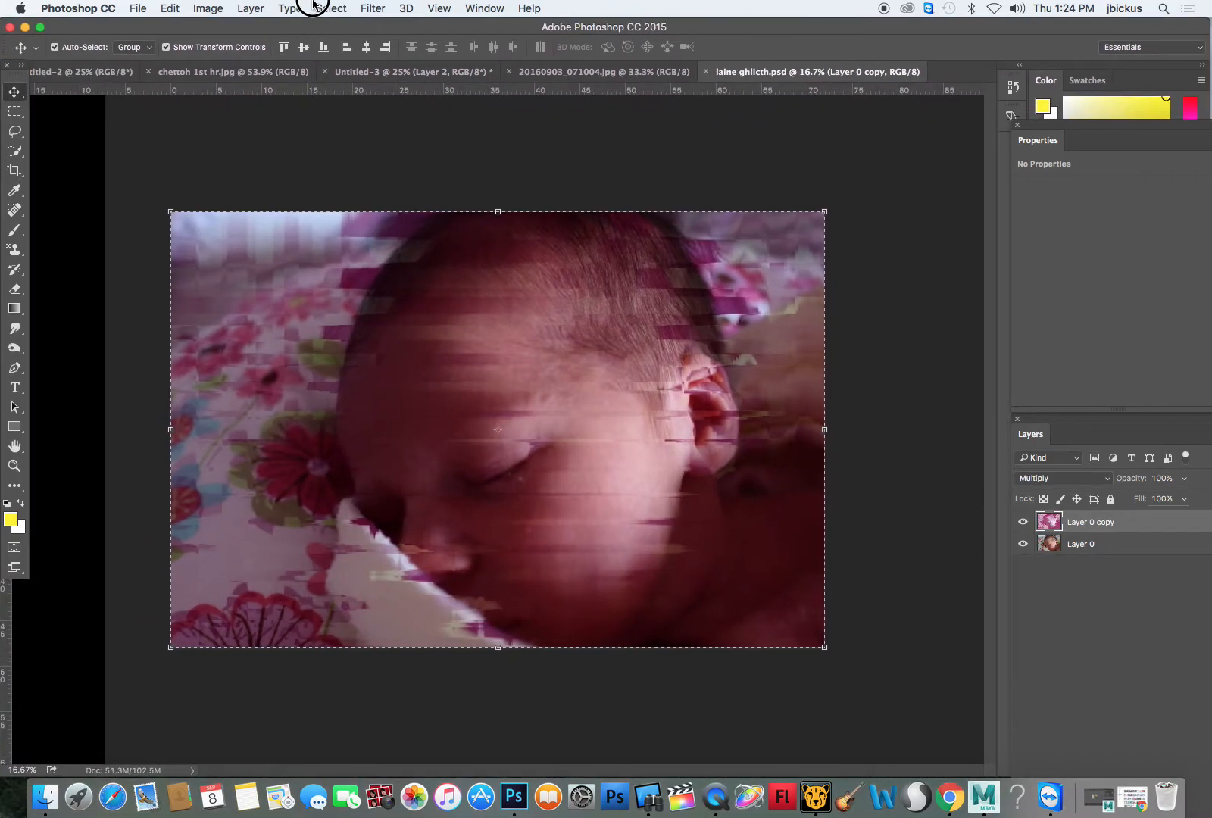
click(95, 75)
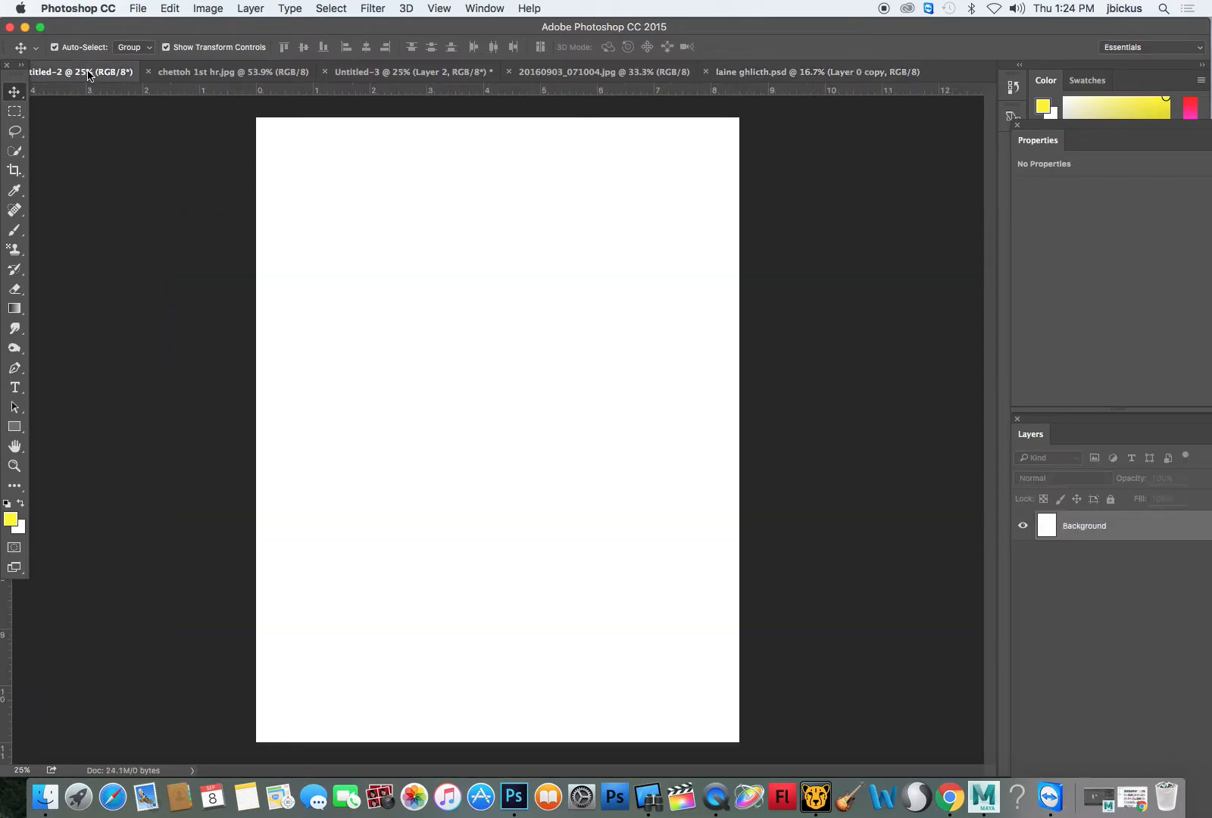
click(385, 74)
click(631, 76)
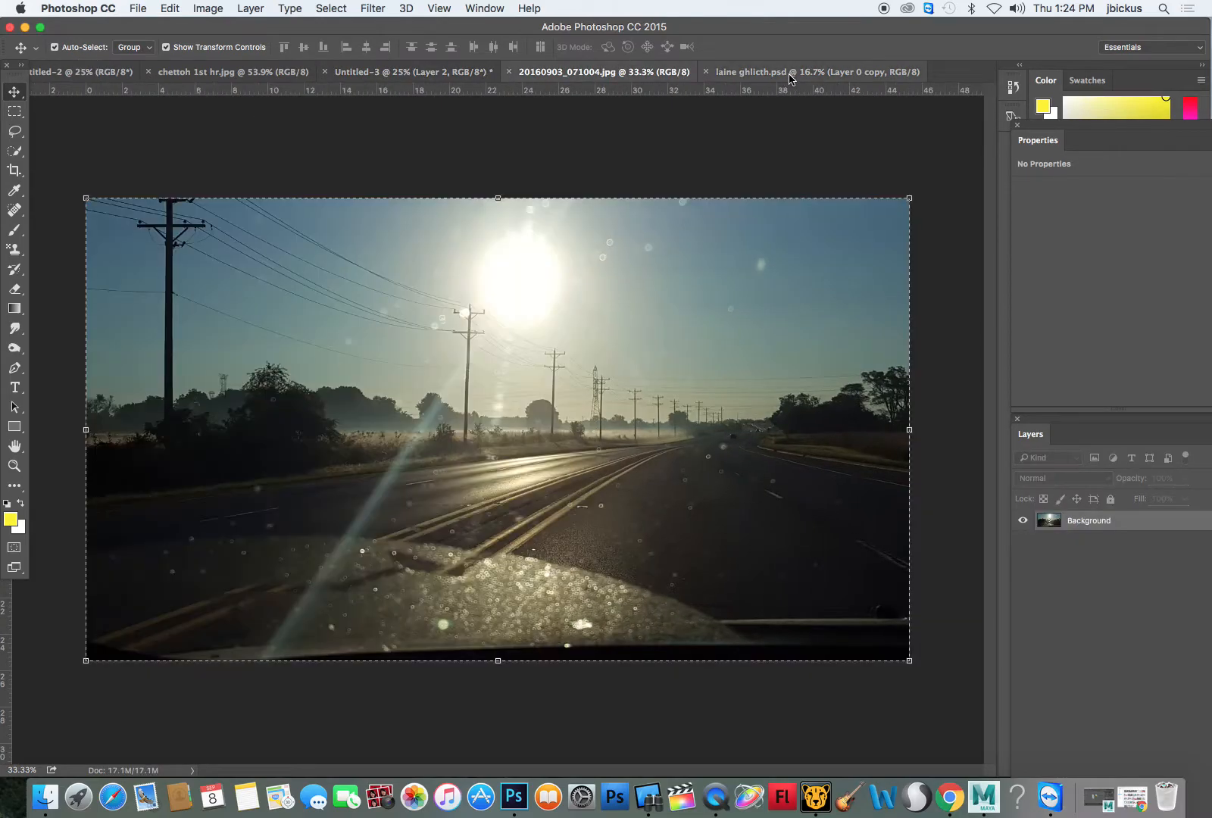
click(771, 73)
click(541, 71)
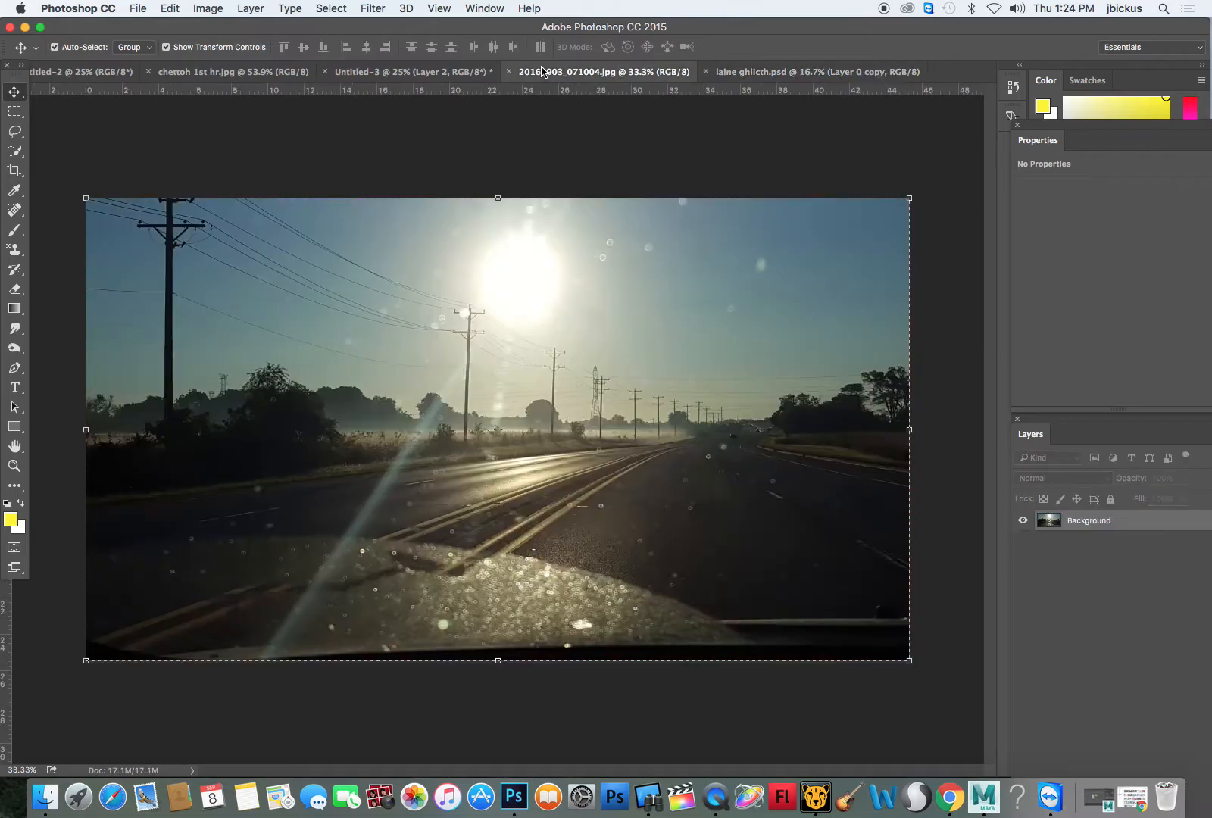
click(387, 72)
key(super+z)
key(super+v)
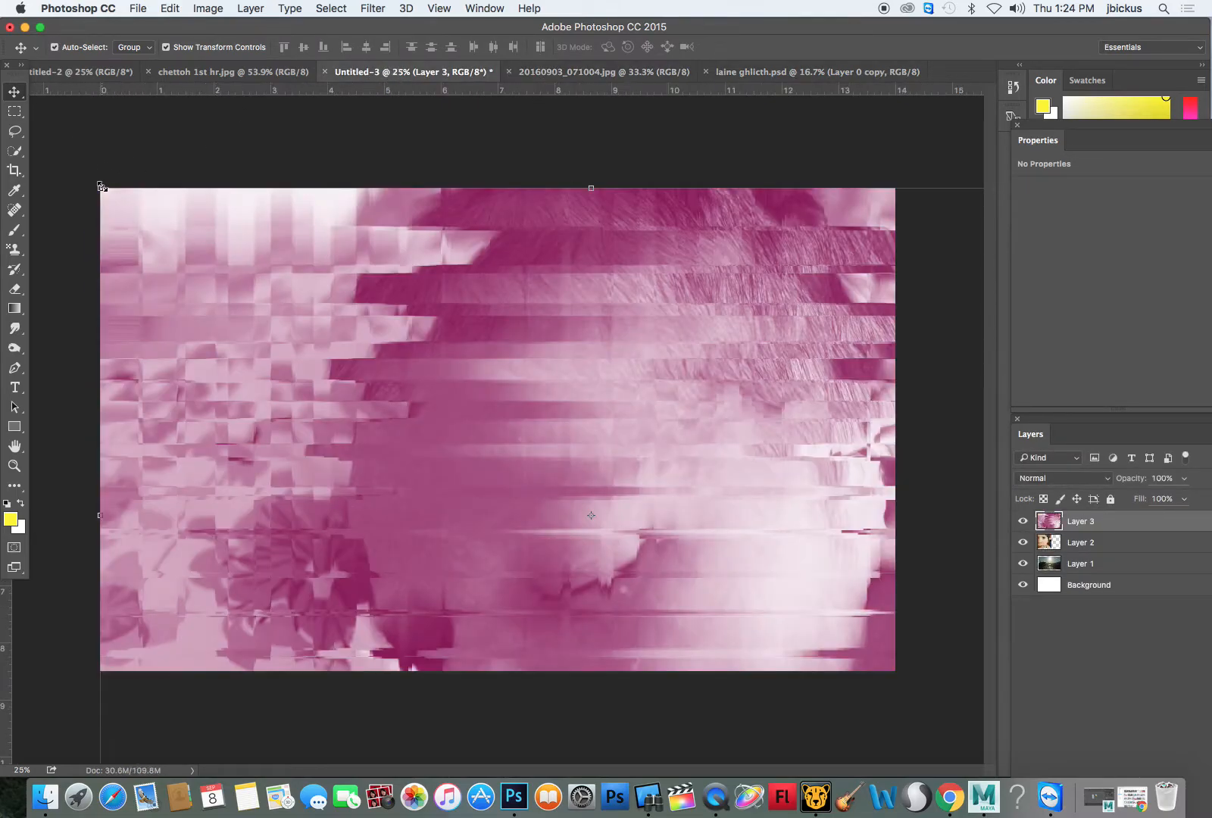
Step: Shrink the pasted magenta glitch layer and place it over the right side of the canvas, overlapping the face
drag(101, 187, 506, 460)
scroll(597, 535, down, 1)
drag(596, 535, 292, 256)
drag(191, 164, 280, 222)
key(Return)
drag(580, 410, 708, 489)
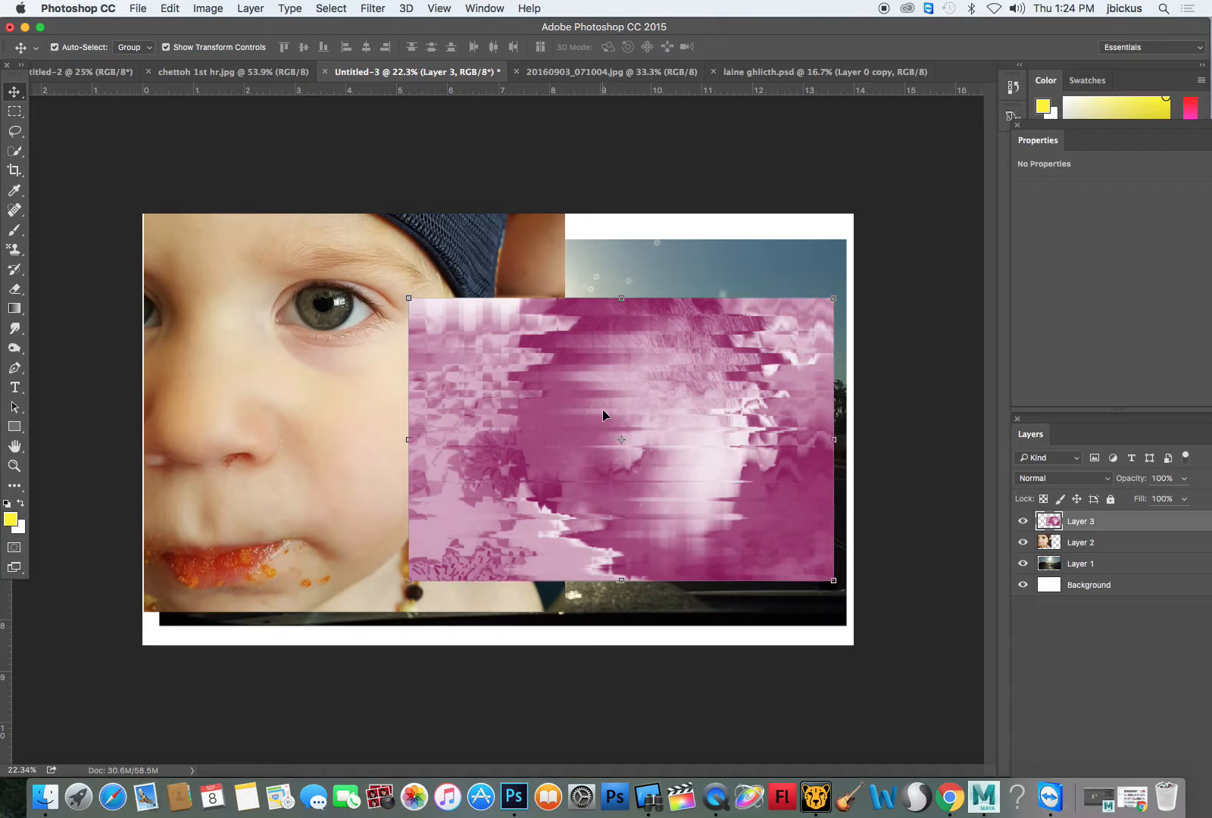
Step: Select the child's face layer, check it by toggling its visibility, and desaturate it
click(322, 357)
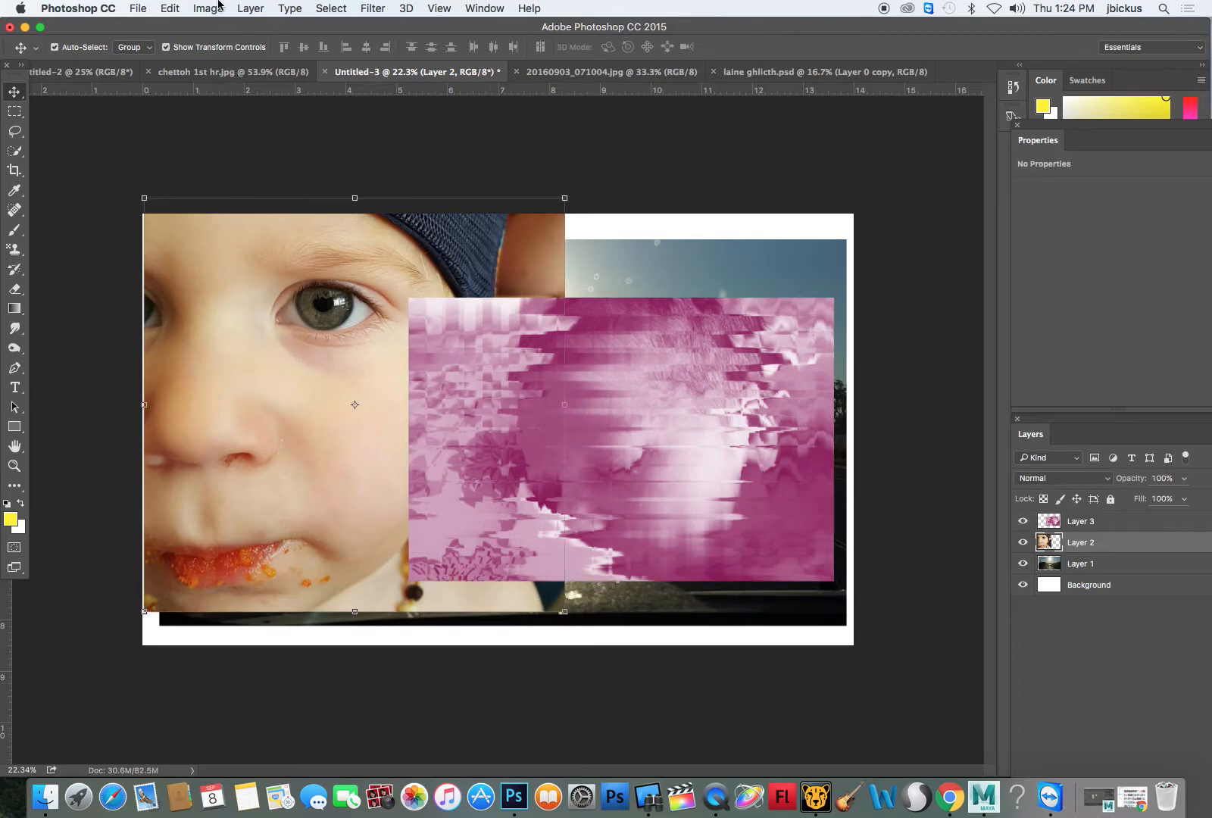
click(1022, 544)
click(1022, 543)
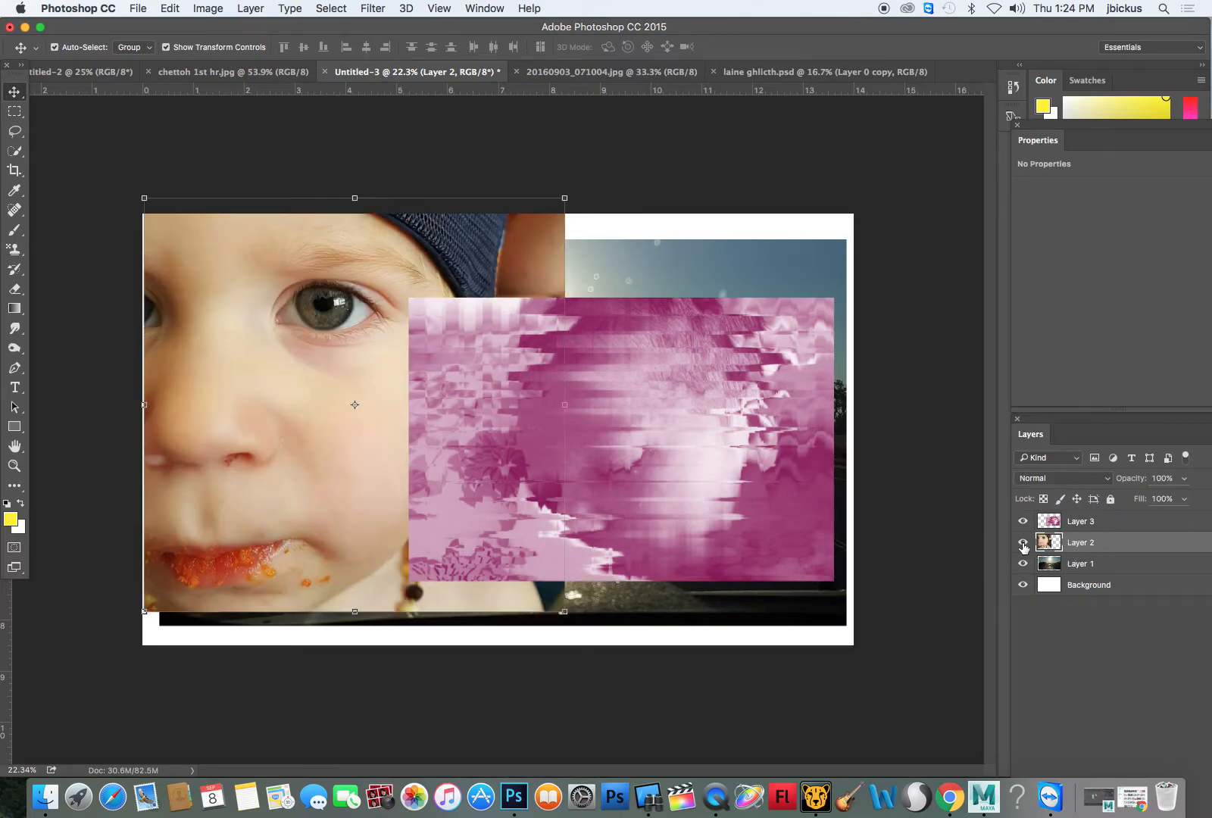
click(202, 8)
mouse_move(259, 50)
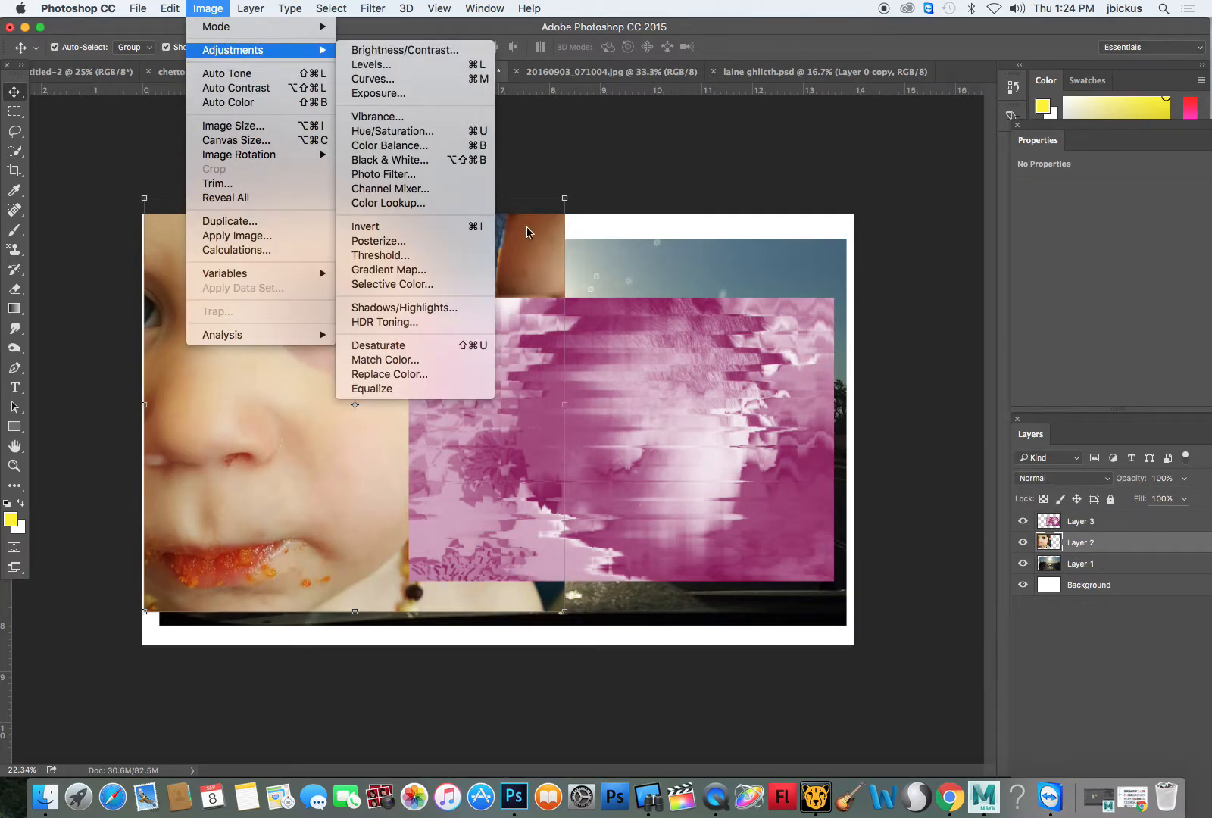
click(407, 346)
Step: Adjust the desaturated face layer with Brightness/Contrast, setting brightness to -32 and contrast to 67
click(208, 7)
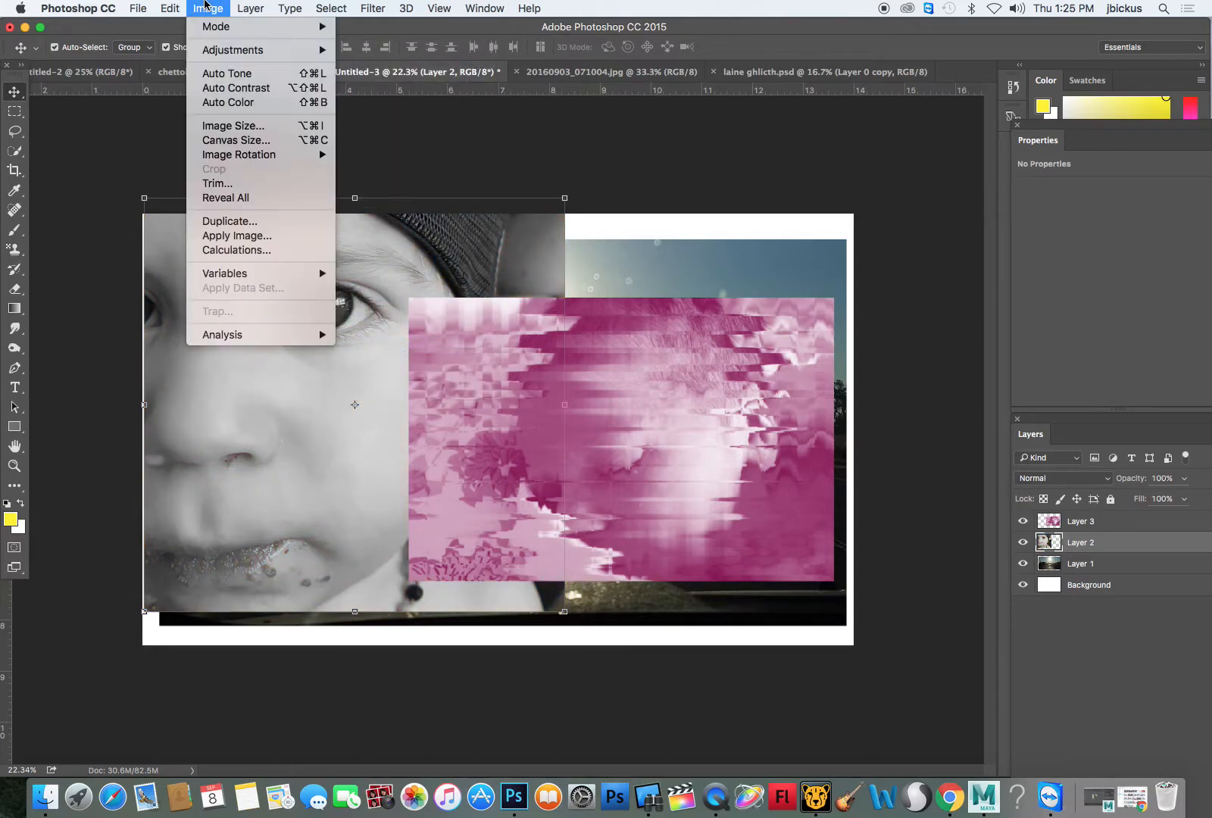
mouse_move(250, 50)
click(417, 56)
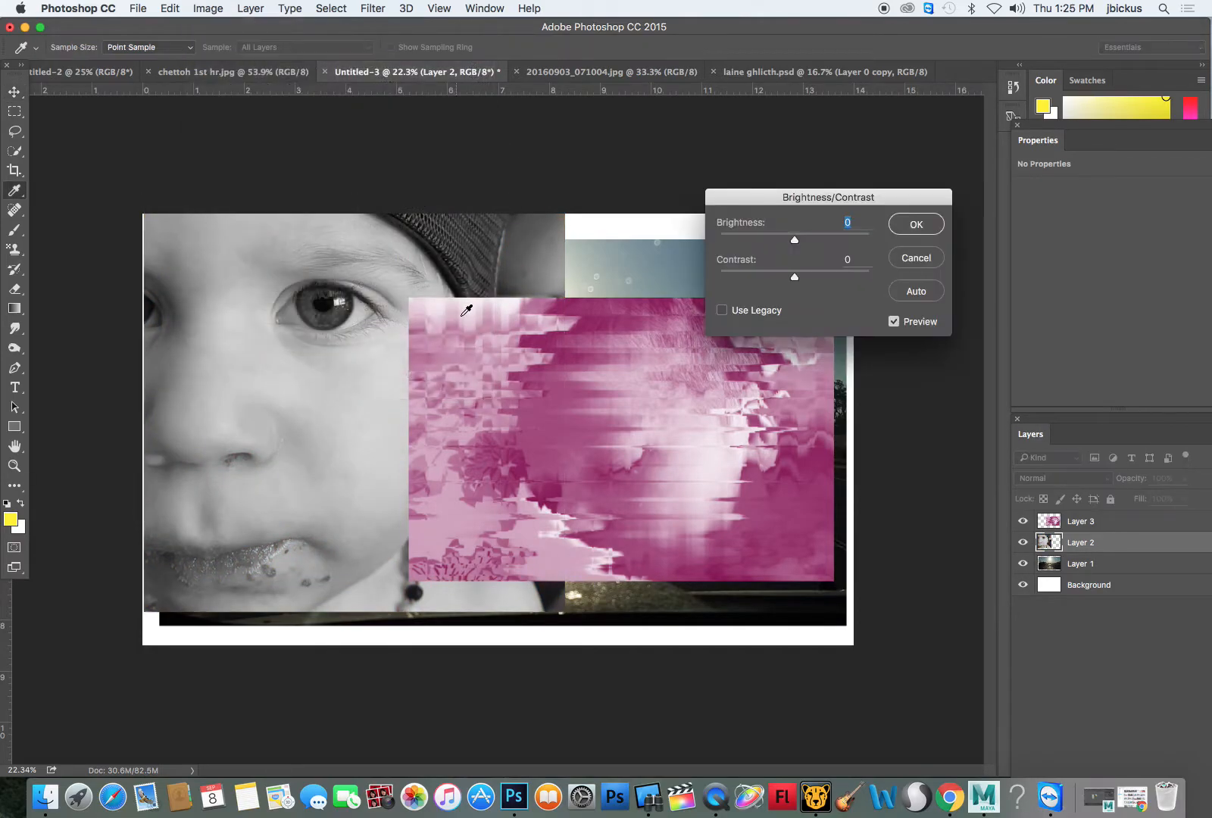
drag(795, 278, 778, 241)
drag(831, 282, 845, 277)
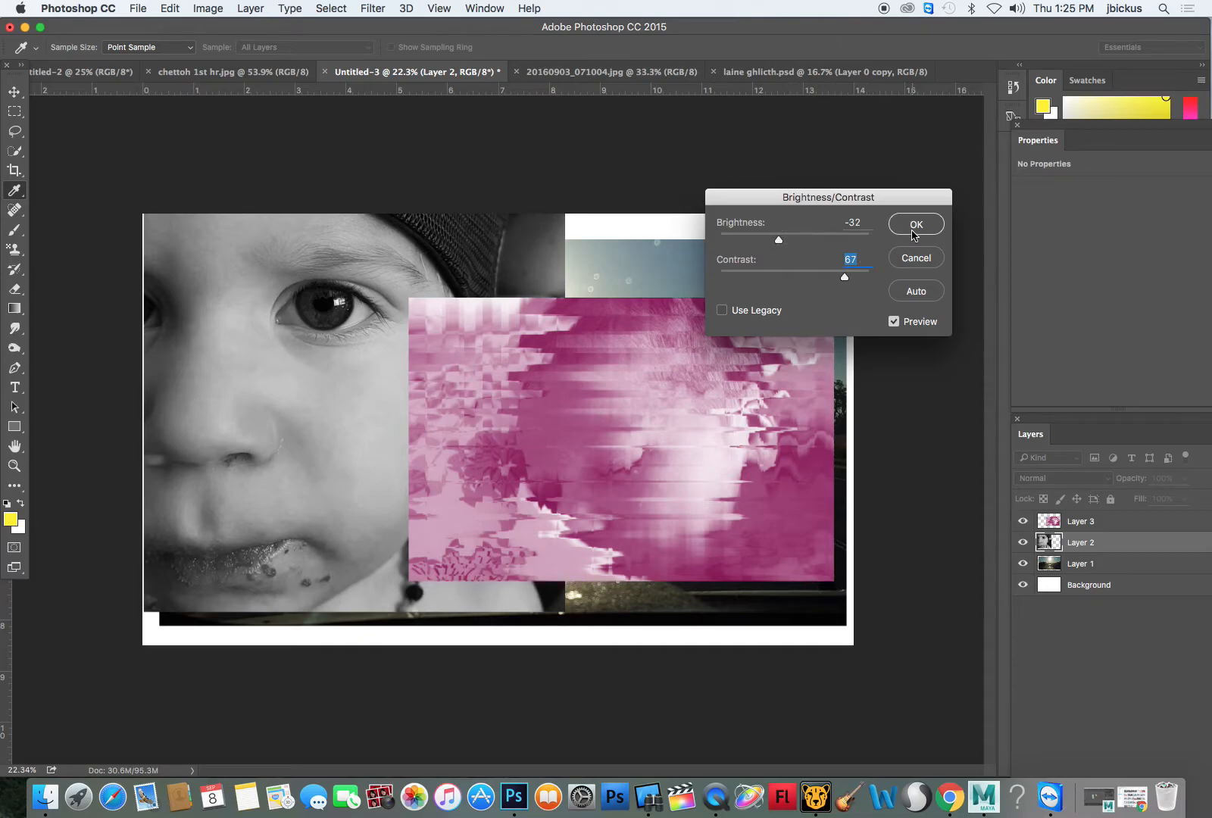
click(915, 229)
key(v)
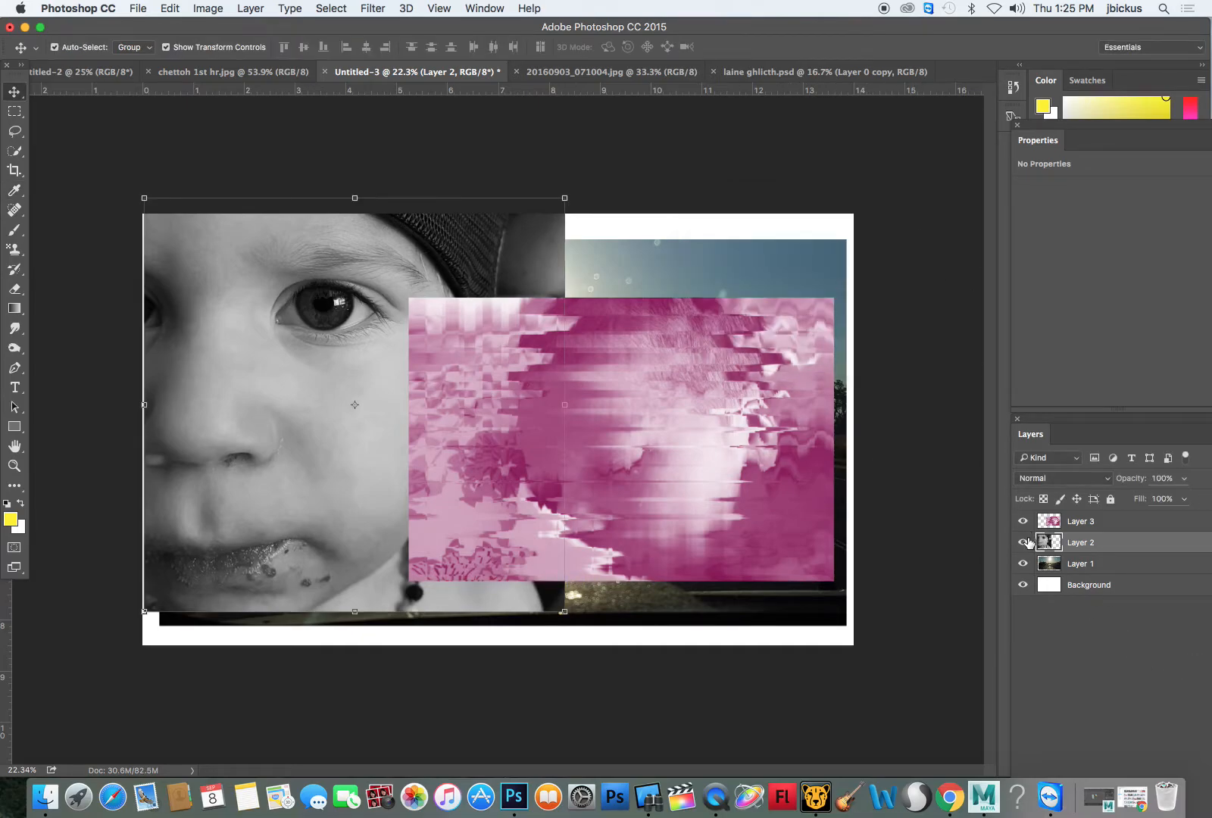
Step: Hide the face and magenta glitch layers, select the road photo in Layer 1 and desaturate it
click(1023, 542)
click(1041, 527)
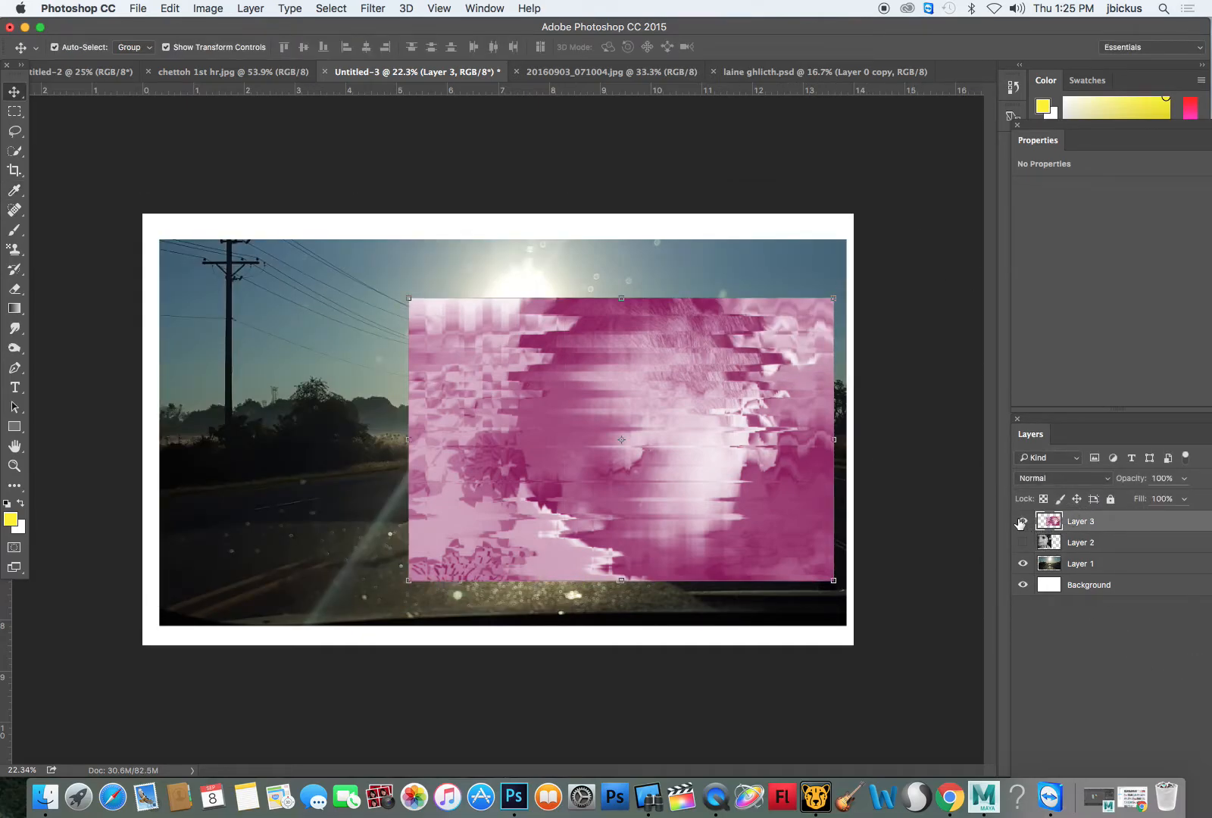
click(1024, 521)
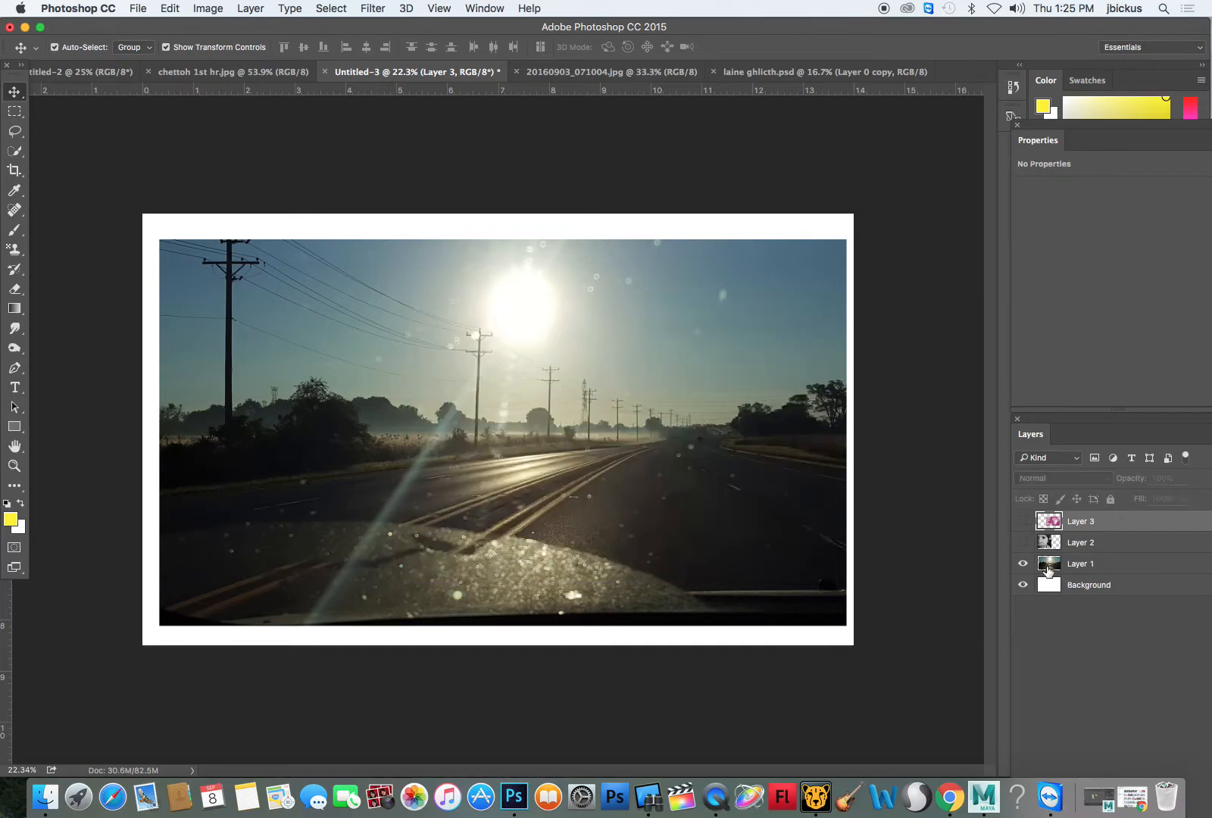
click(1081, 570)
click(195, 7)
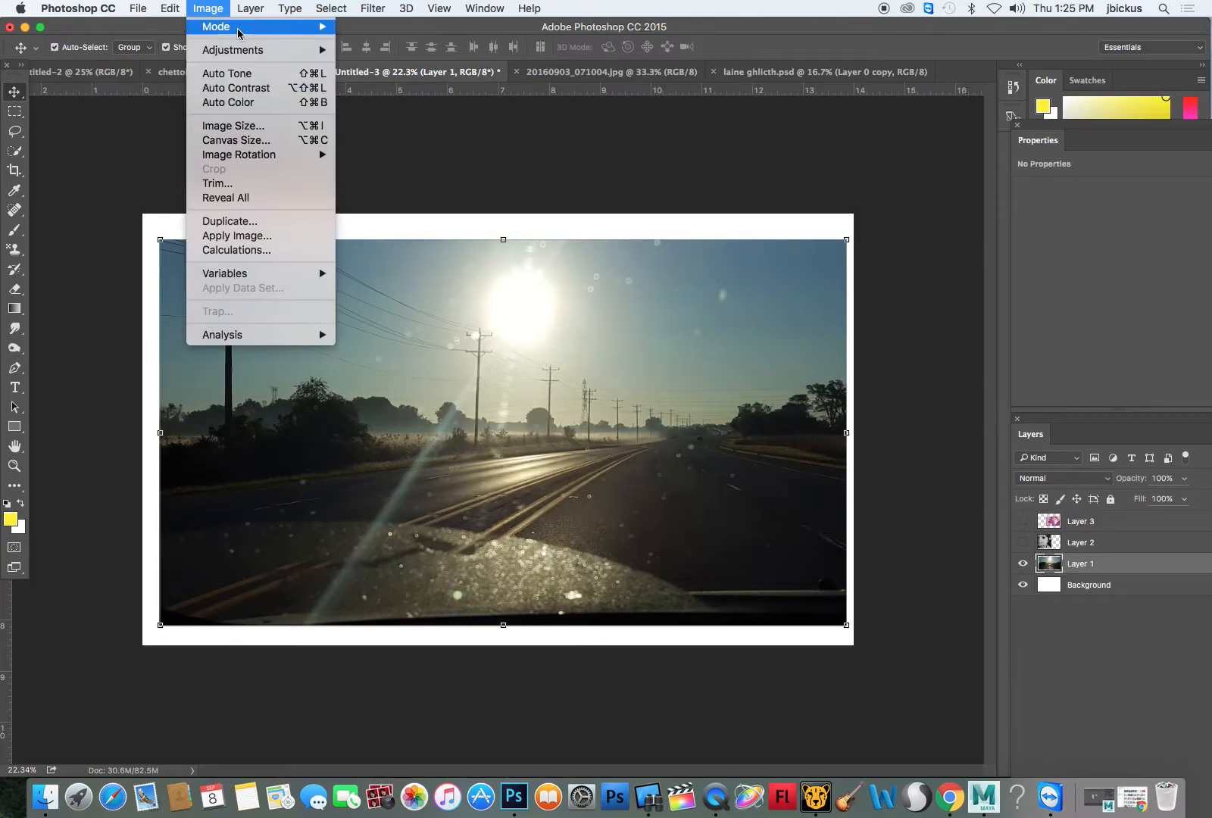
mouse_move(325, 50)
click(419, 346)
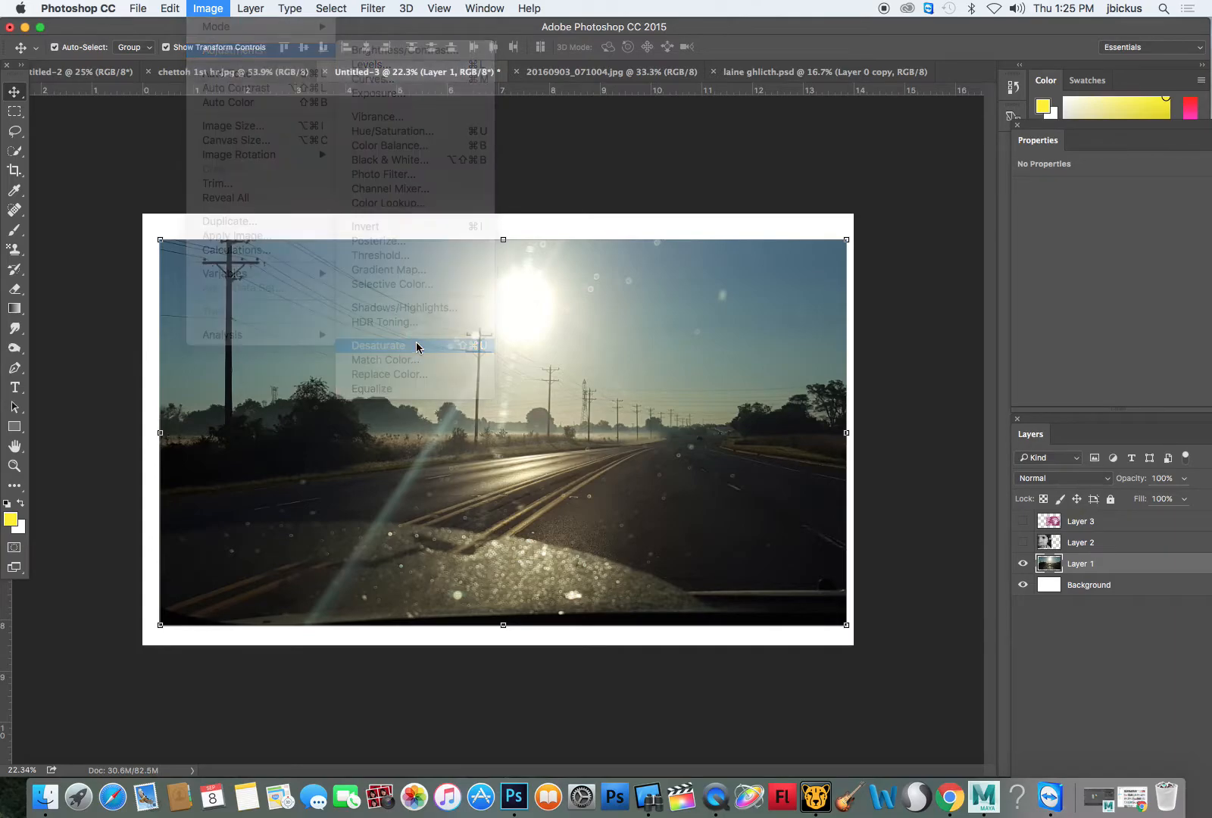
Step: Apply Brightness/Contrast to the road photo with brightness 11 and contrast 44
click(208, 7)
mouse_move(249, 47)
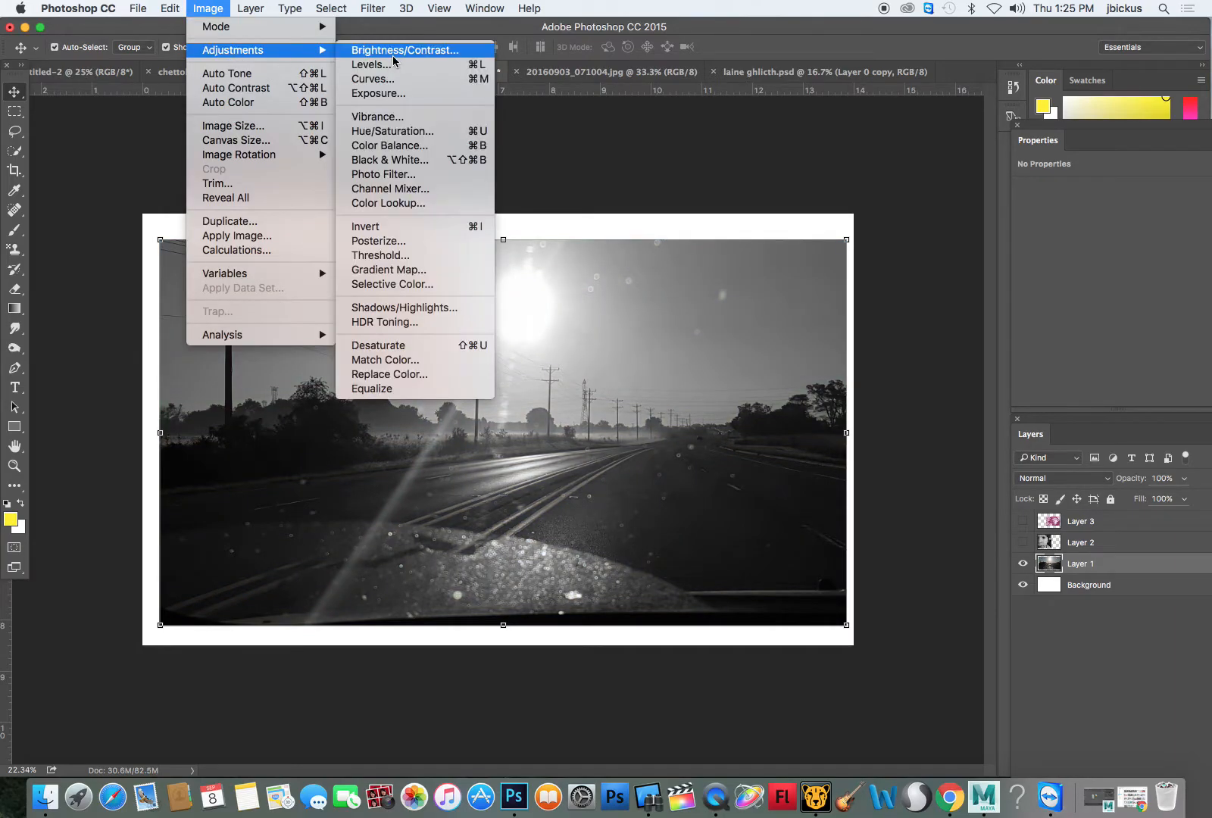
click(409, 46)
drag(796, 277, 801, 243)
click(917, 225)
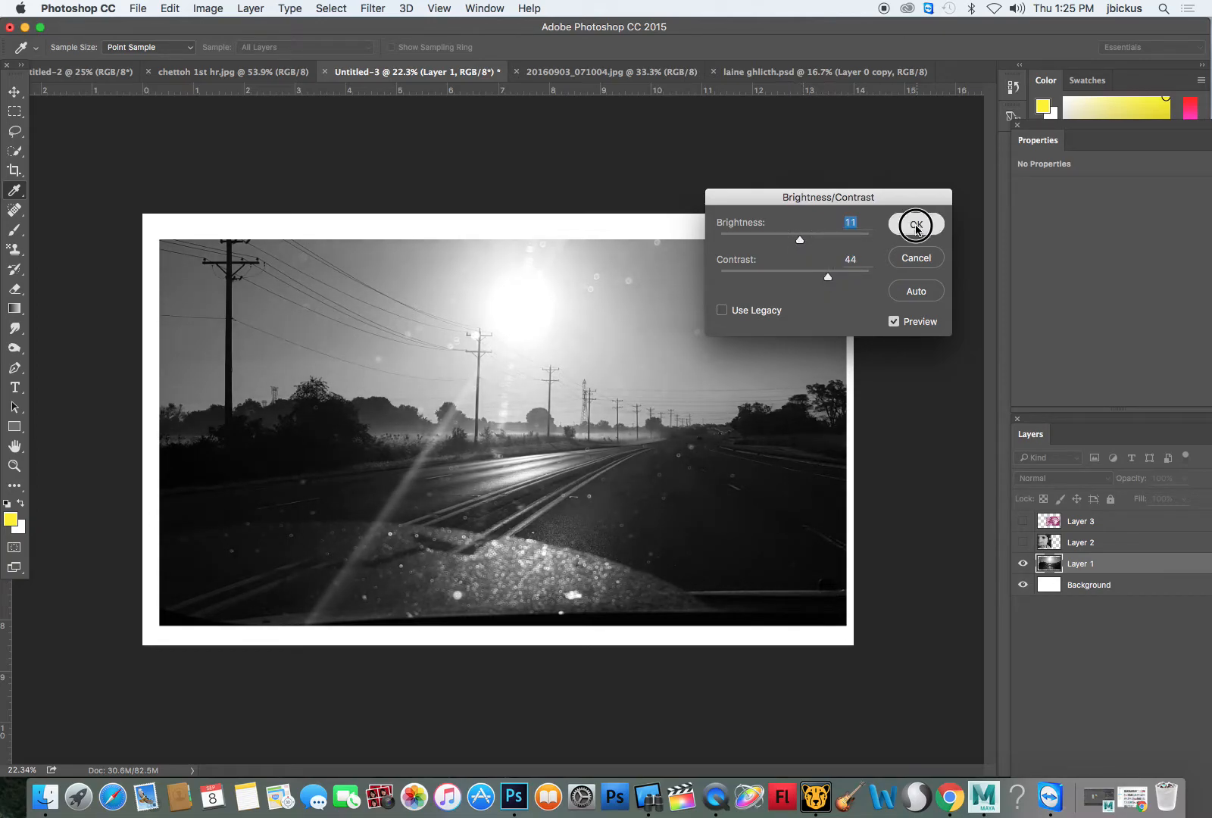
key(v)
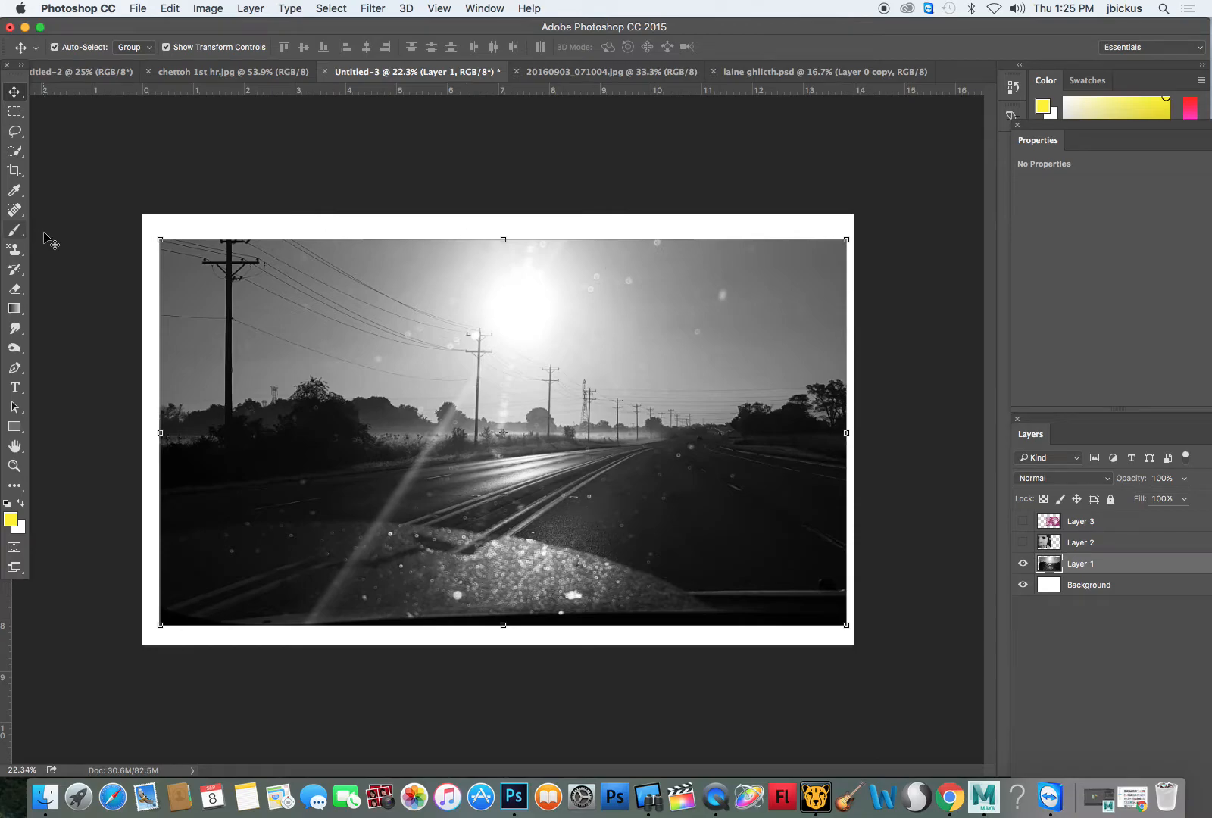
Step: Enlarge the road photo until it covers the whole canvas, extending slightly beyond its edges
drag(157, 236, 122, 194)
drag(846, 625, 862, 648)
key(Return)
drag(118, 218, 115, 211)
key(Return)
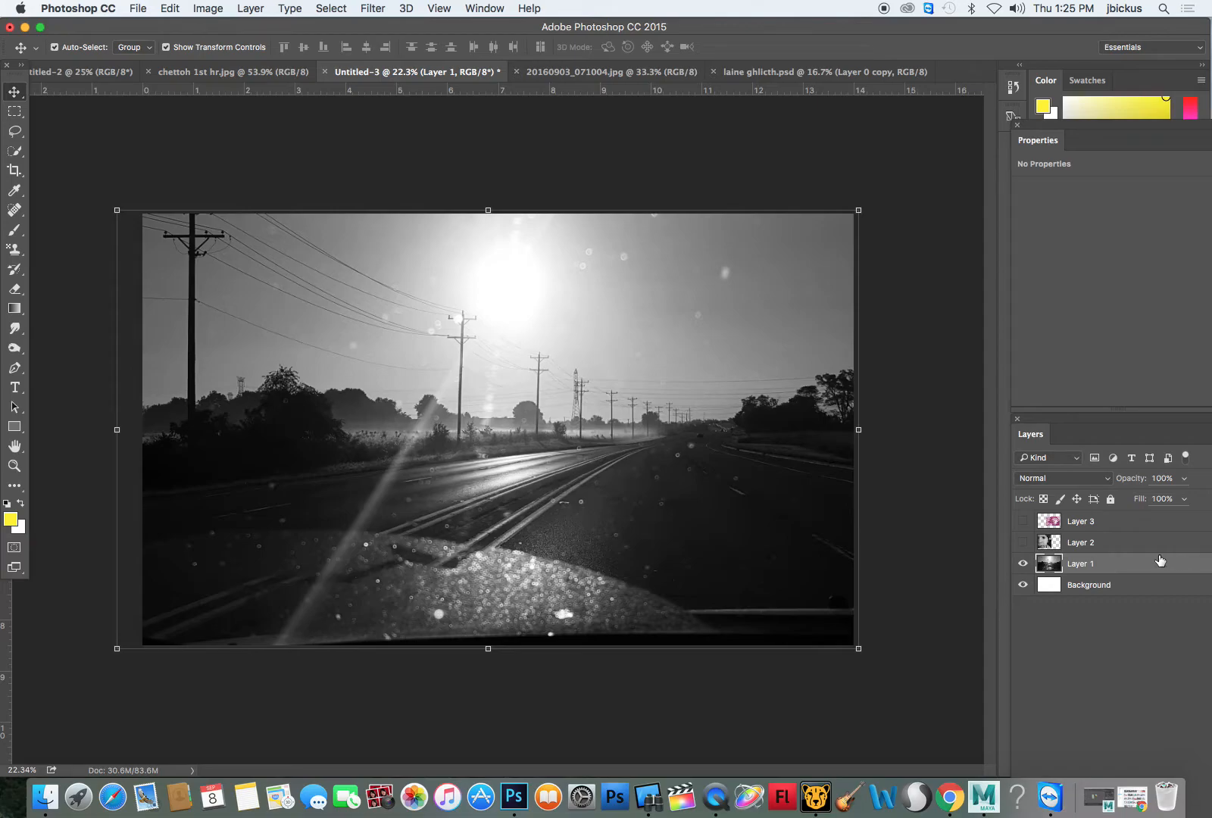
Step: Apply a Gradient Map to the road photo, changing the gradient's yellow stop to dark blue and keeping the other end white
click(226, 7)
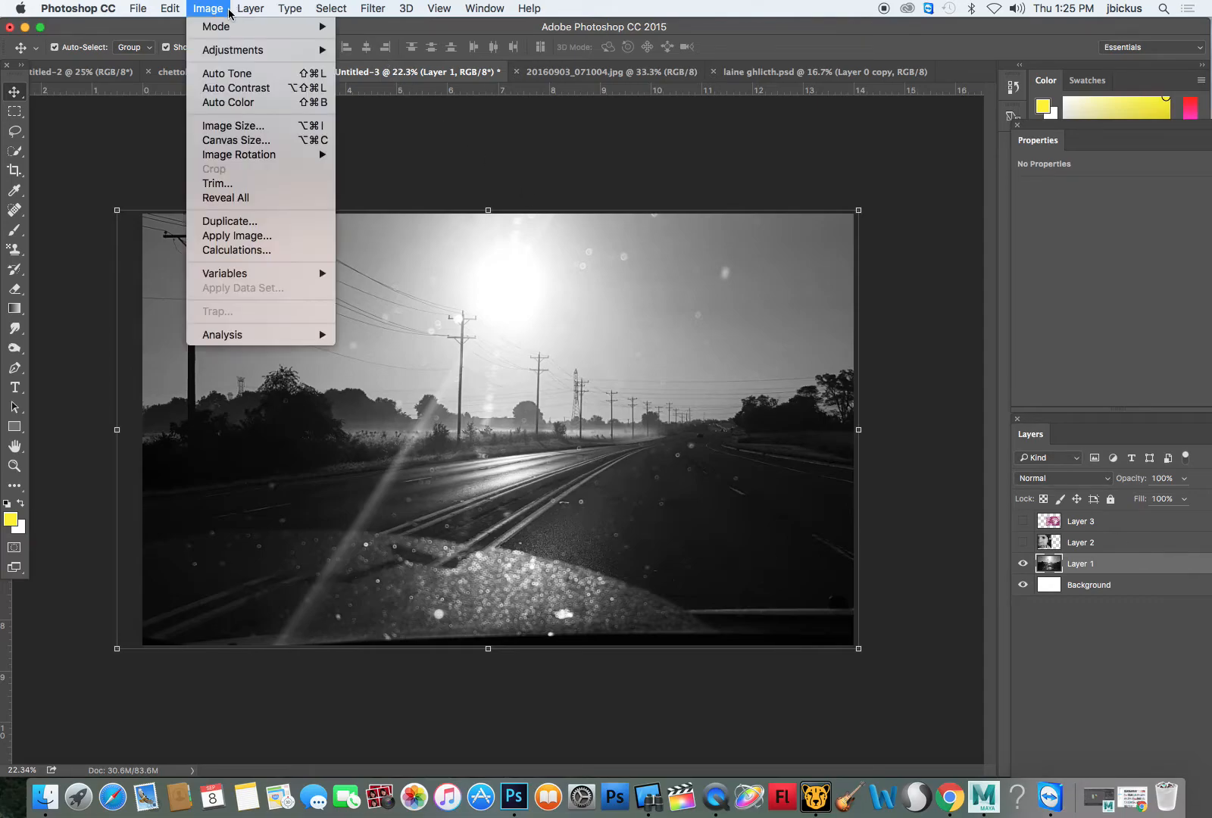
mouse_move(239, 50)
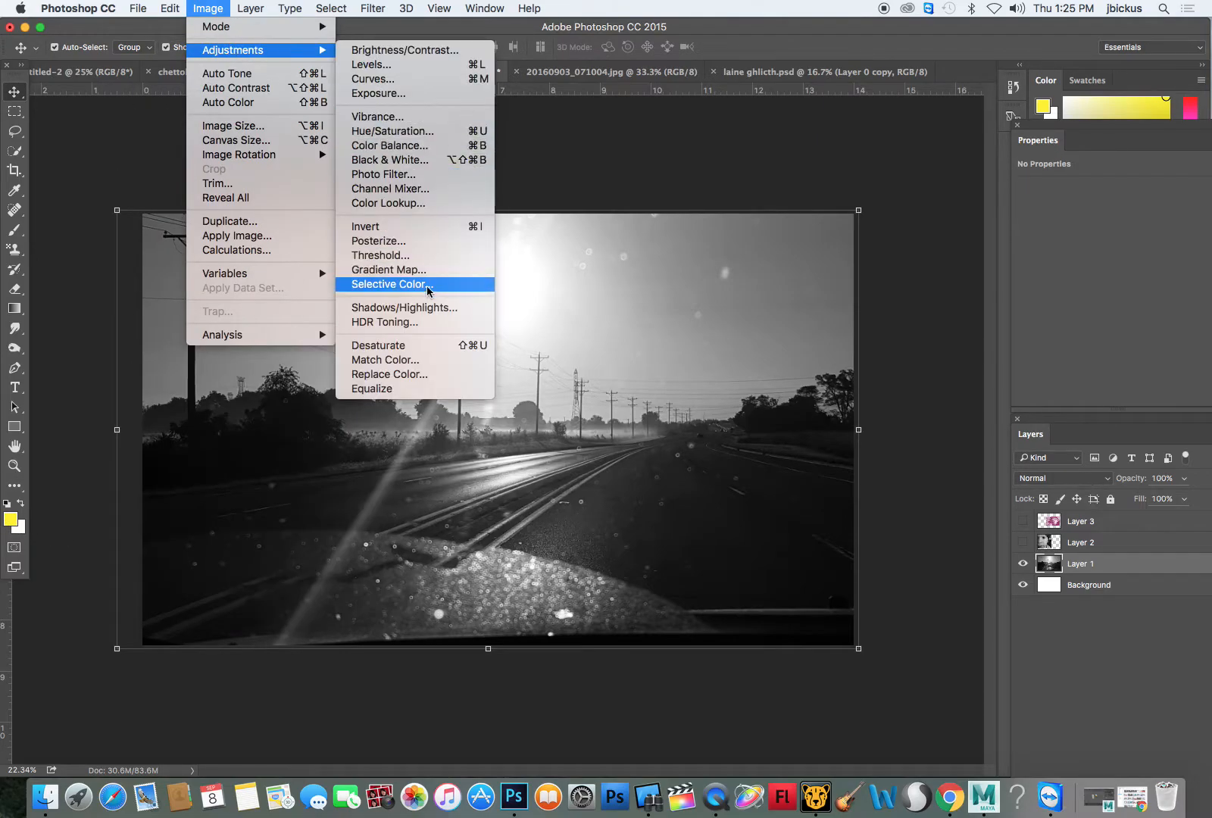
click(427, 277)
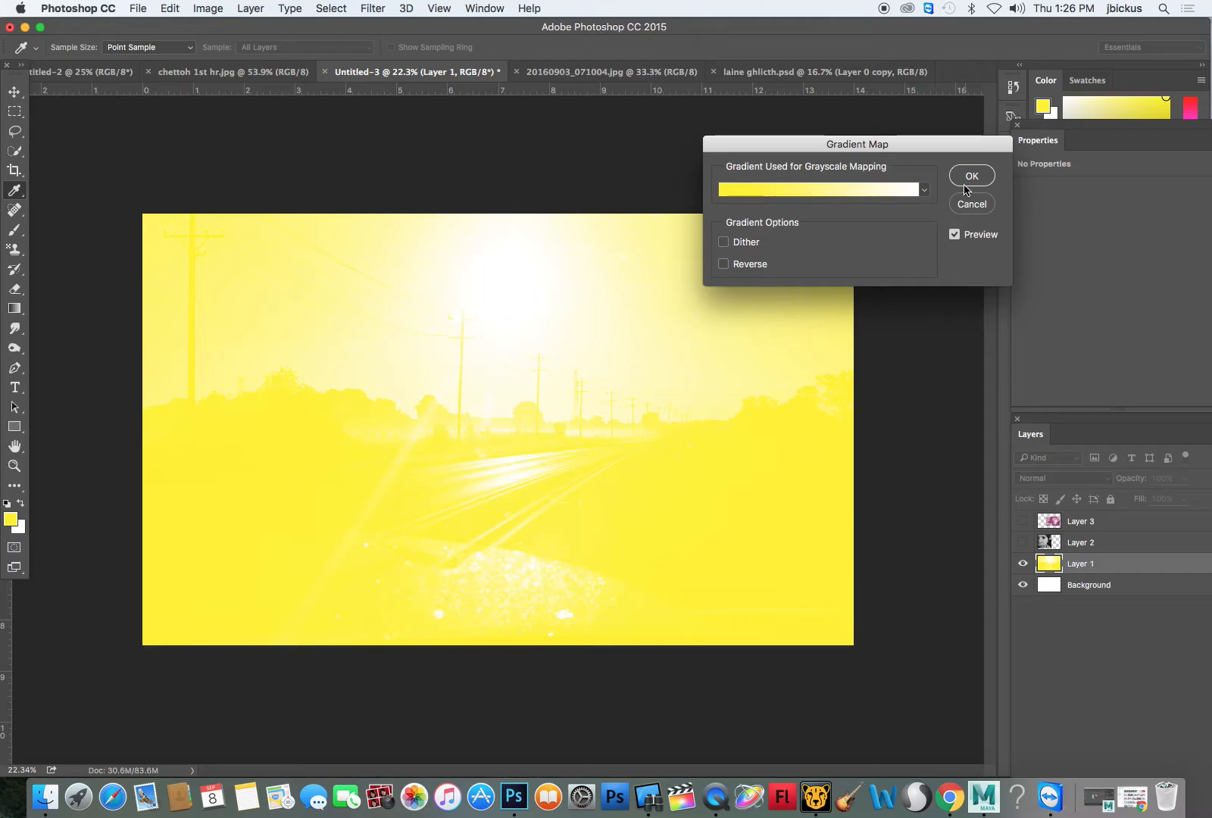
click(763, 189)
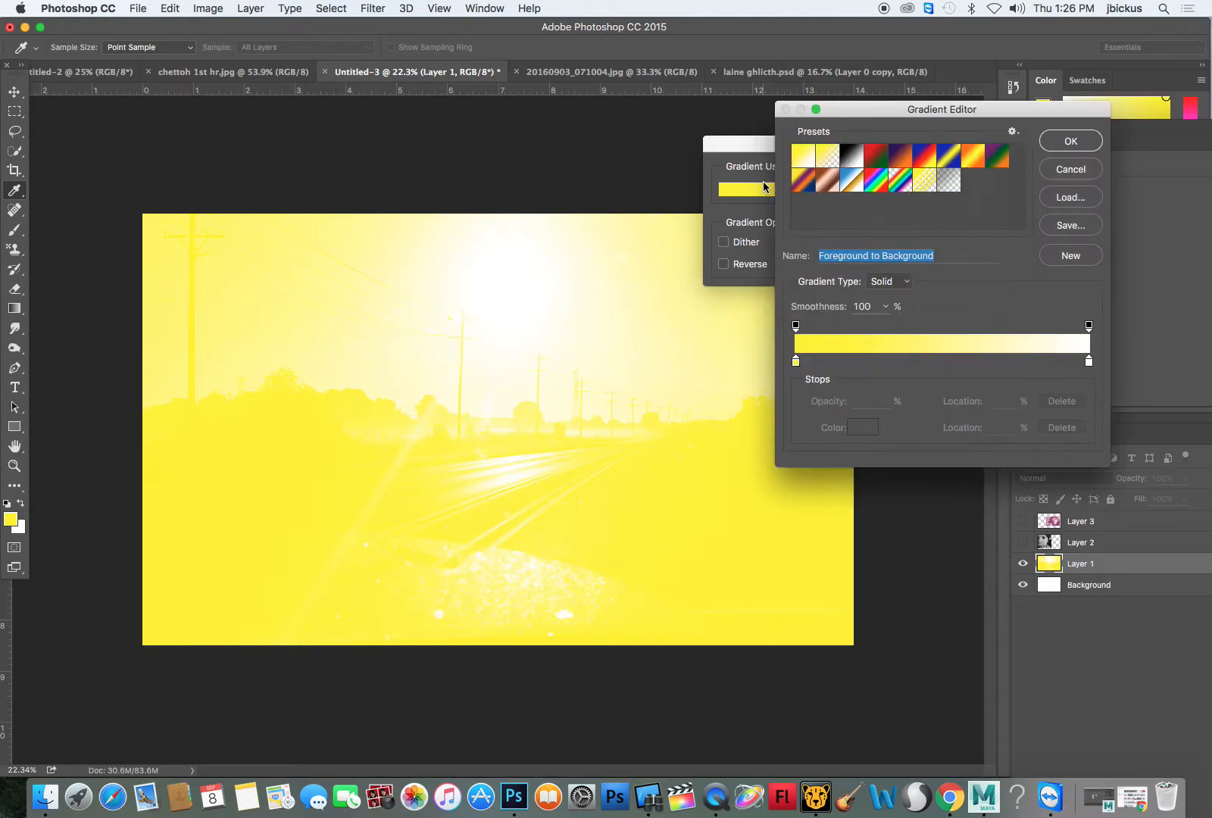
click(797, 362)
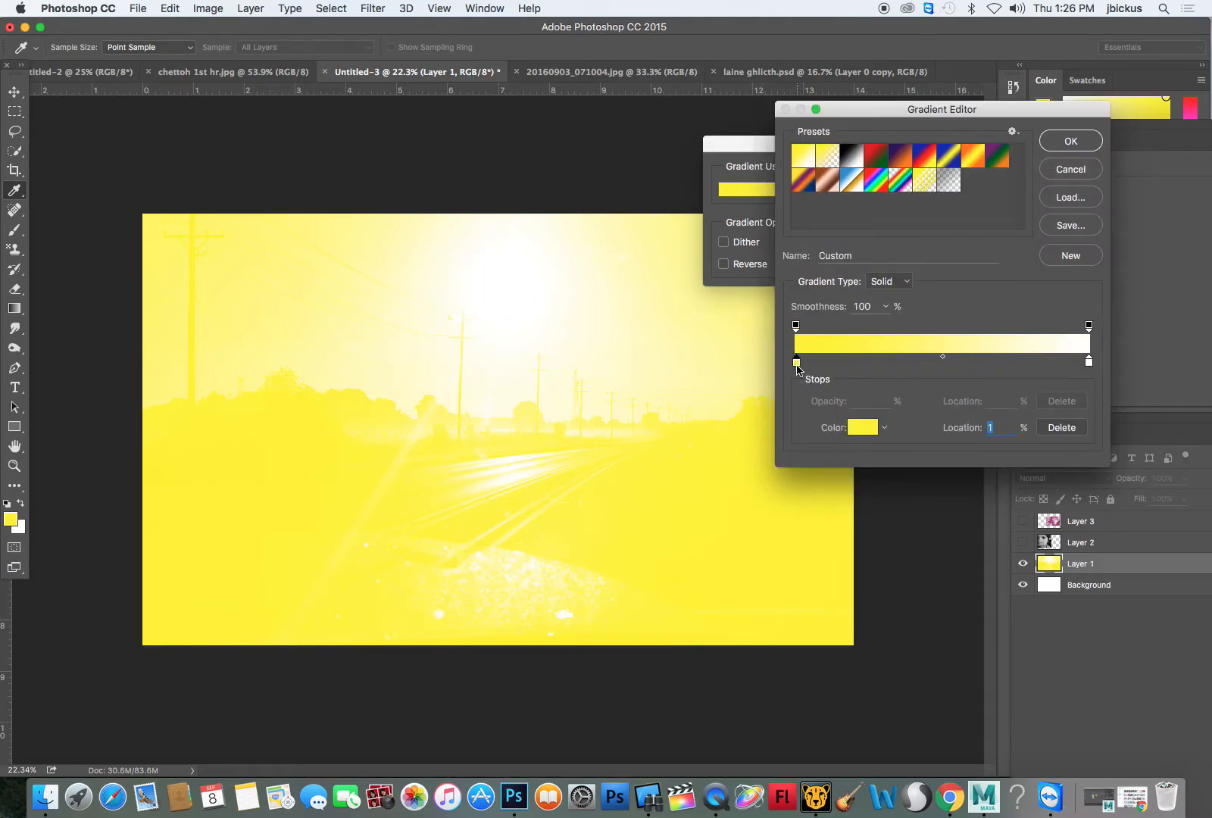
double_click(797, 362)
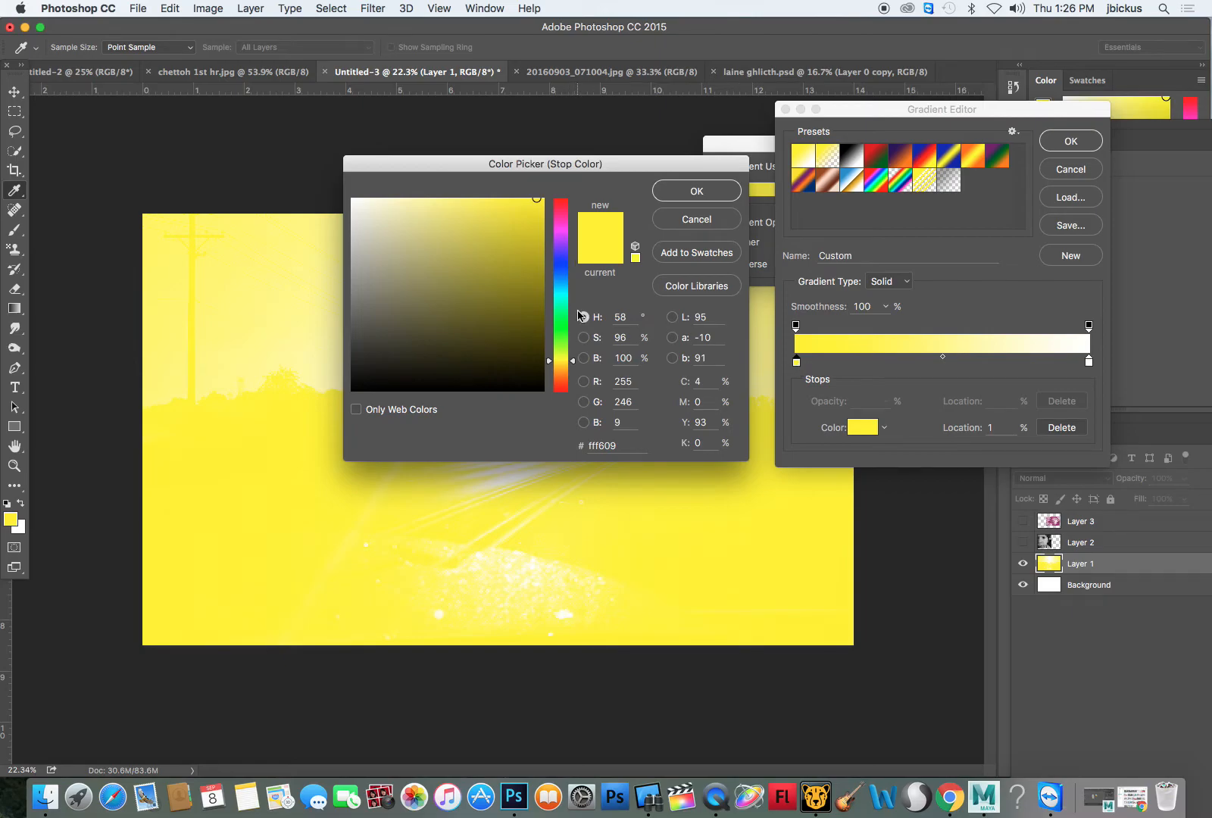
click(564, 266)
mouse_move(564, 267)
mouse_down()
mouse_move(525, 294)
mouse_move(525, 328)
mouse_move(528, 317)
mouse_up()
click(706, 188)
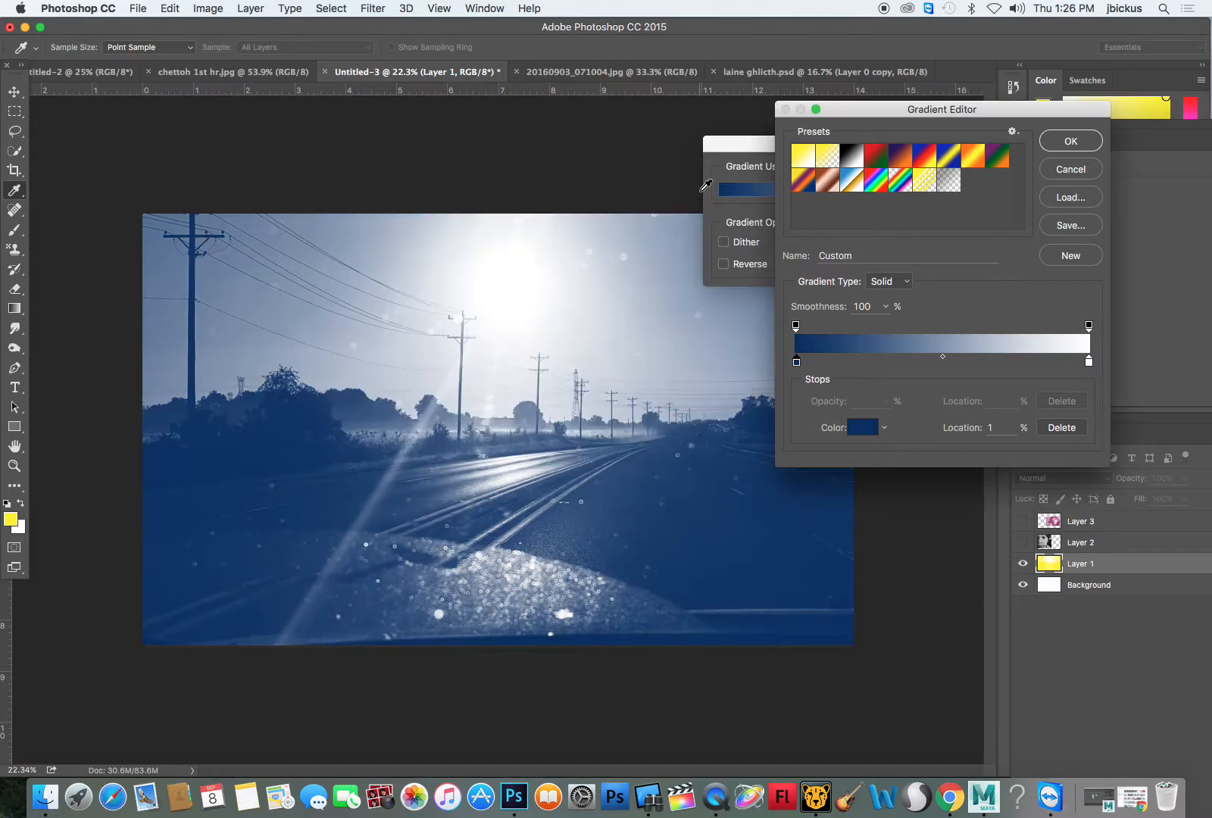
click(1071, 144)
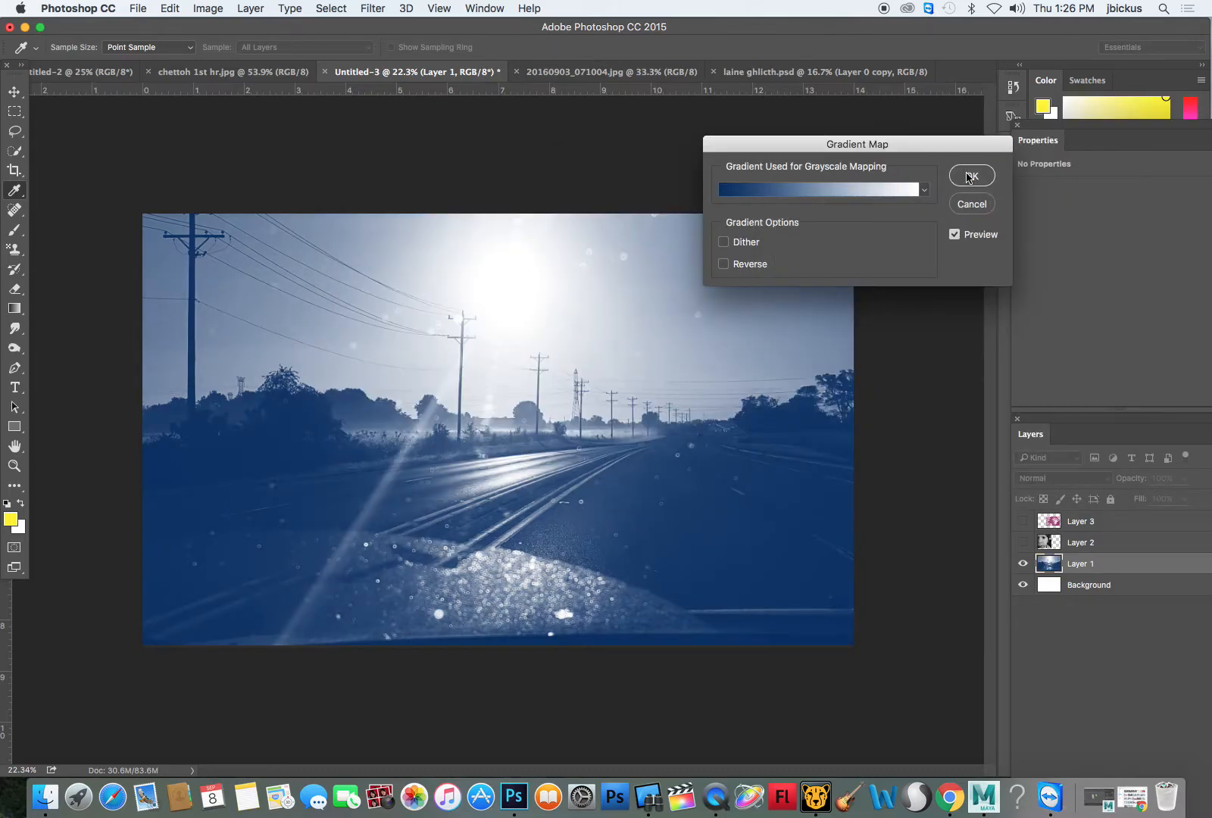
click(970, 176)
Step: Show and select the face layer, and apply a Gradient Map from dark red (#9d0202) to white
click(1023, 543)
click(1109, 551)
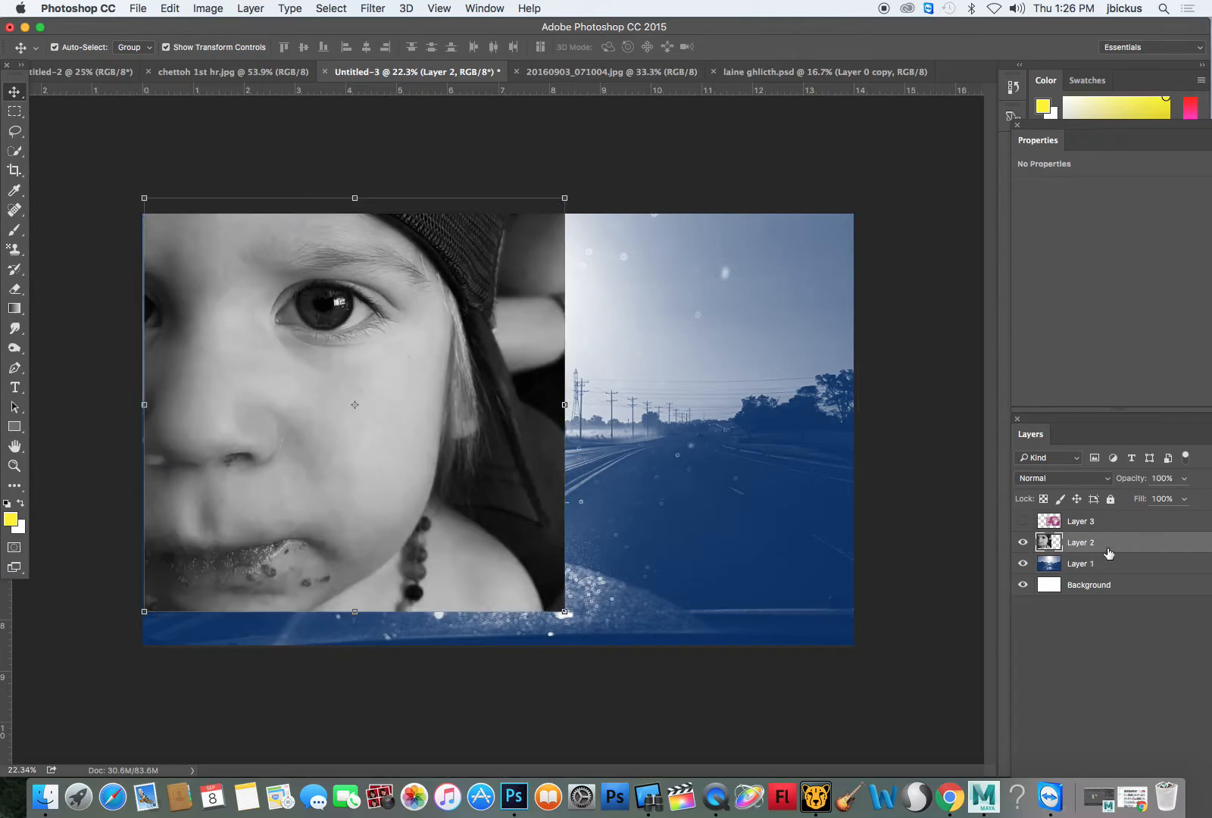
click(206, 8)
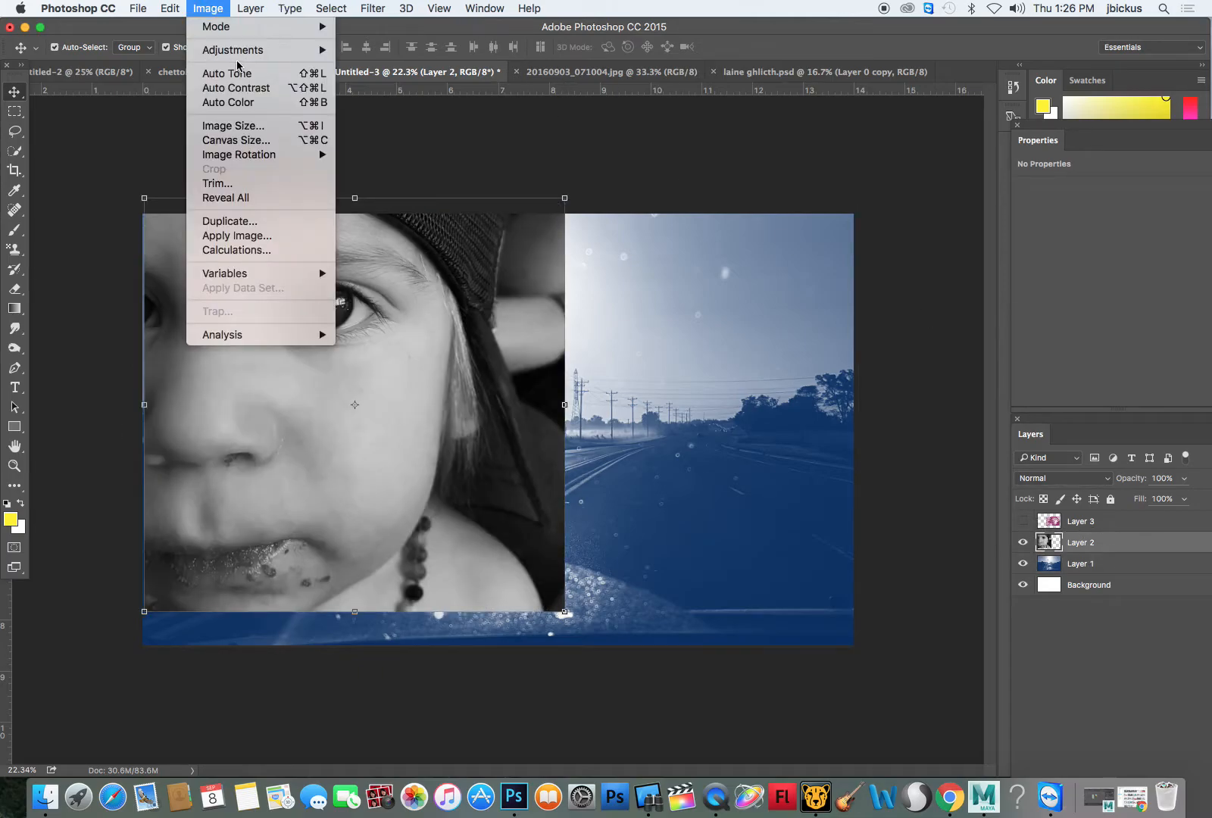
mouse_move(235, 50)
click(387, 271)
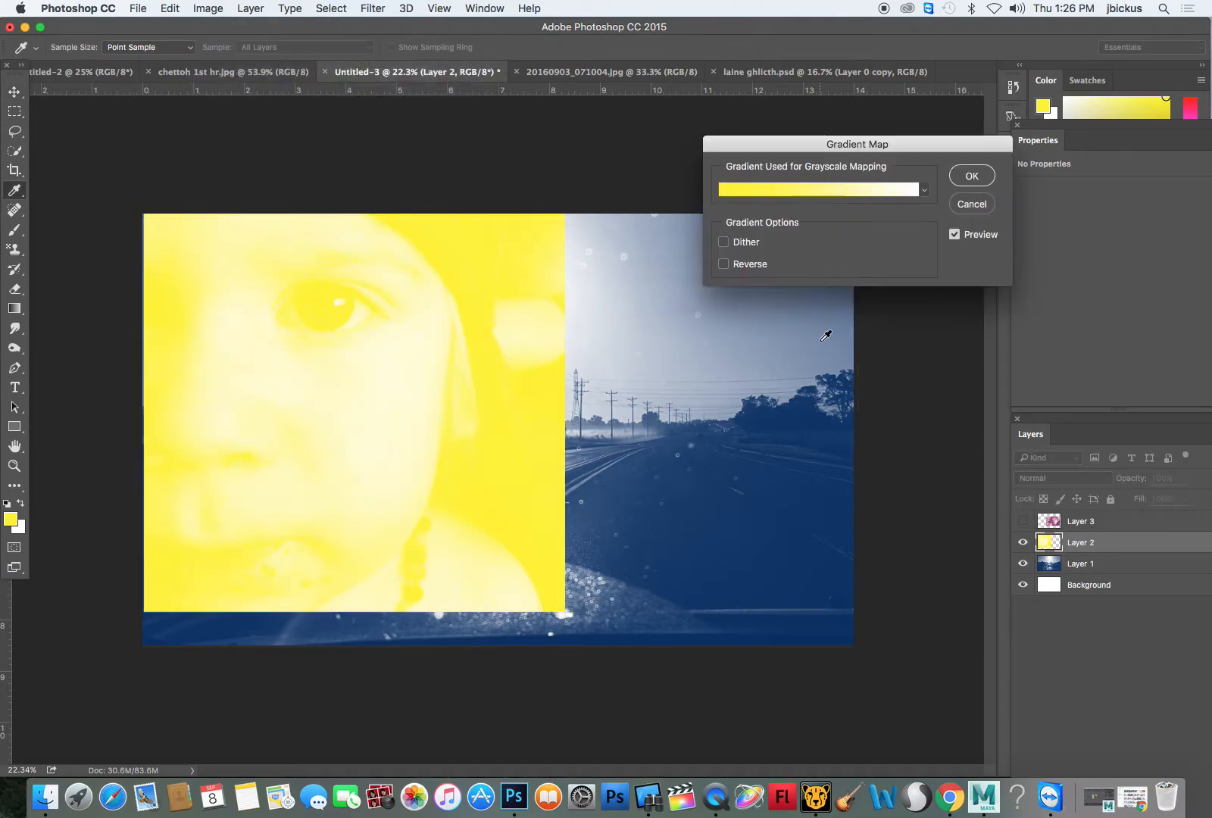
click(802, 199)
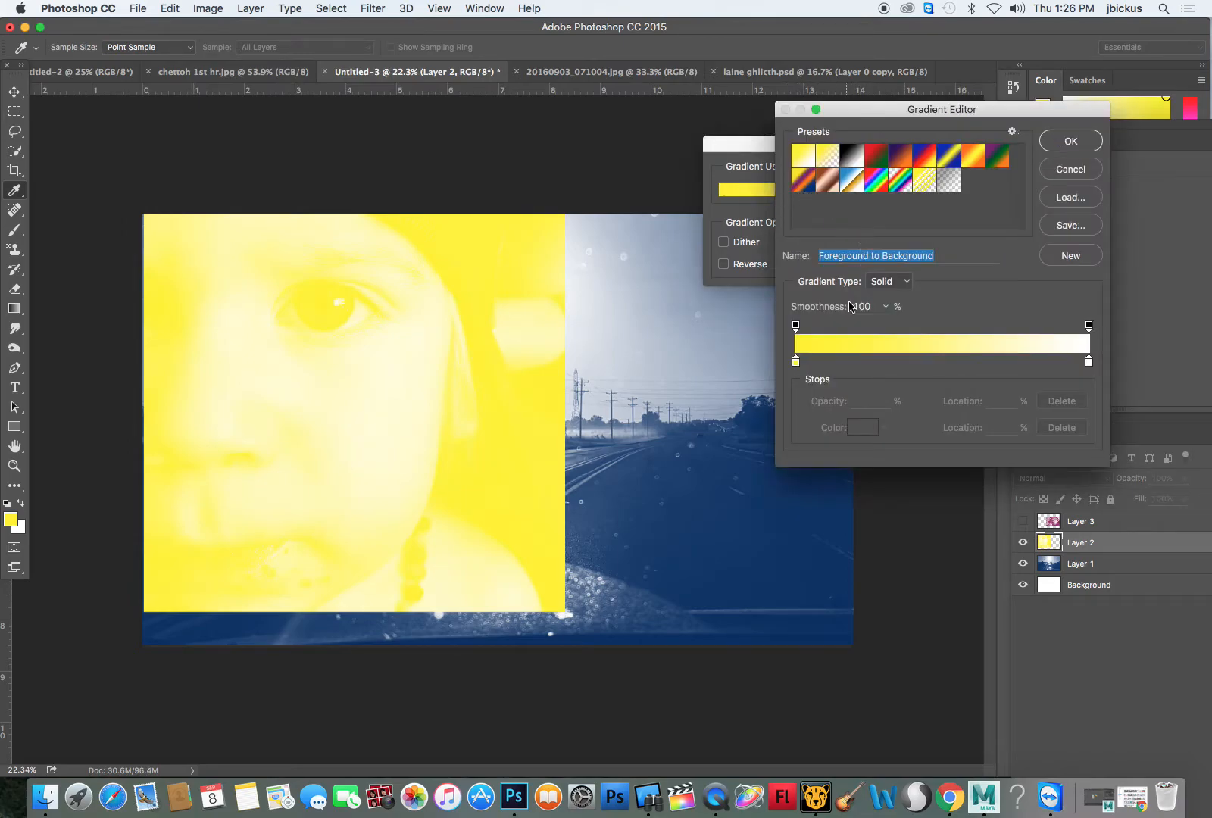
click(796, 364)
double_click(796, 364)
drag(575, 224, 529, 241)
drag(537, 255, 542, 277)
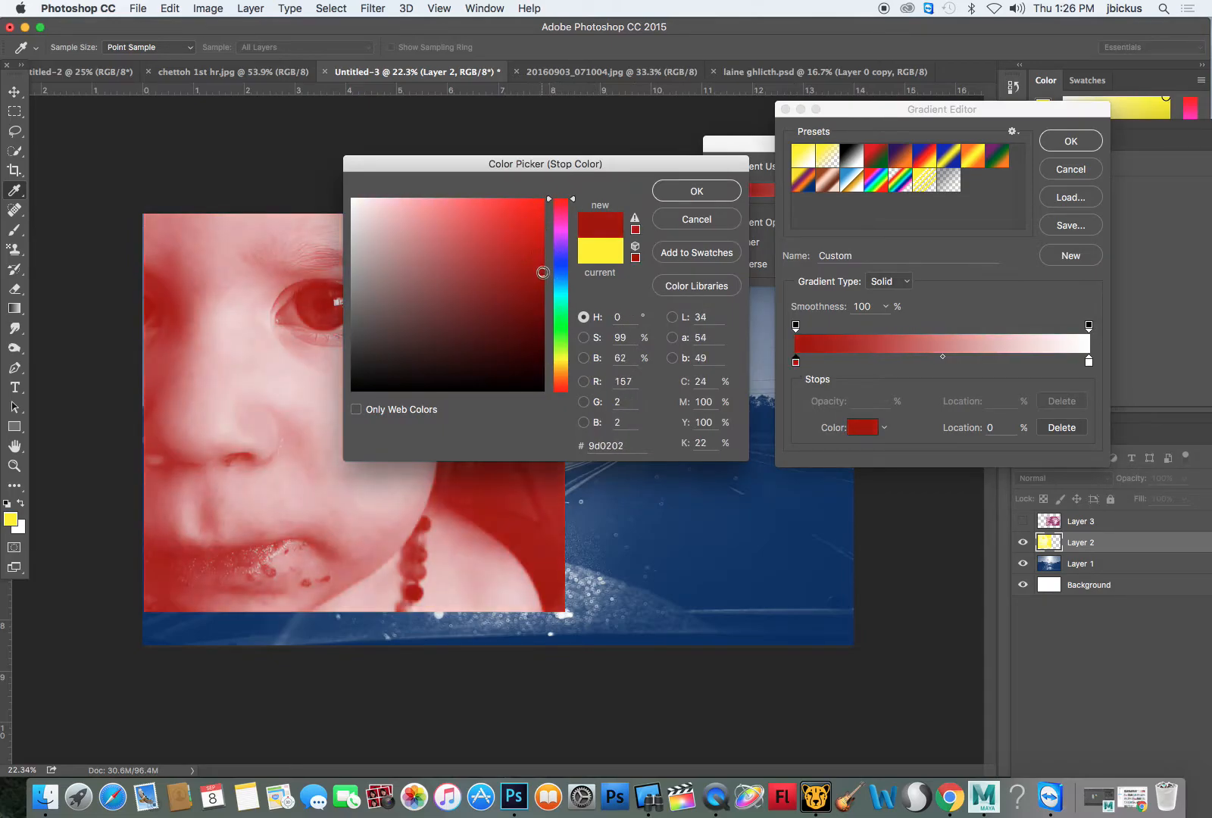
click(697, 200)
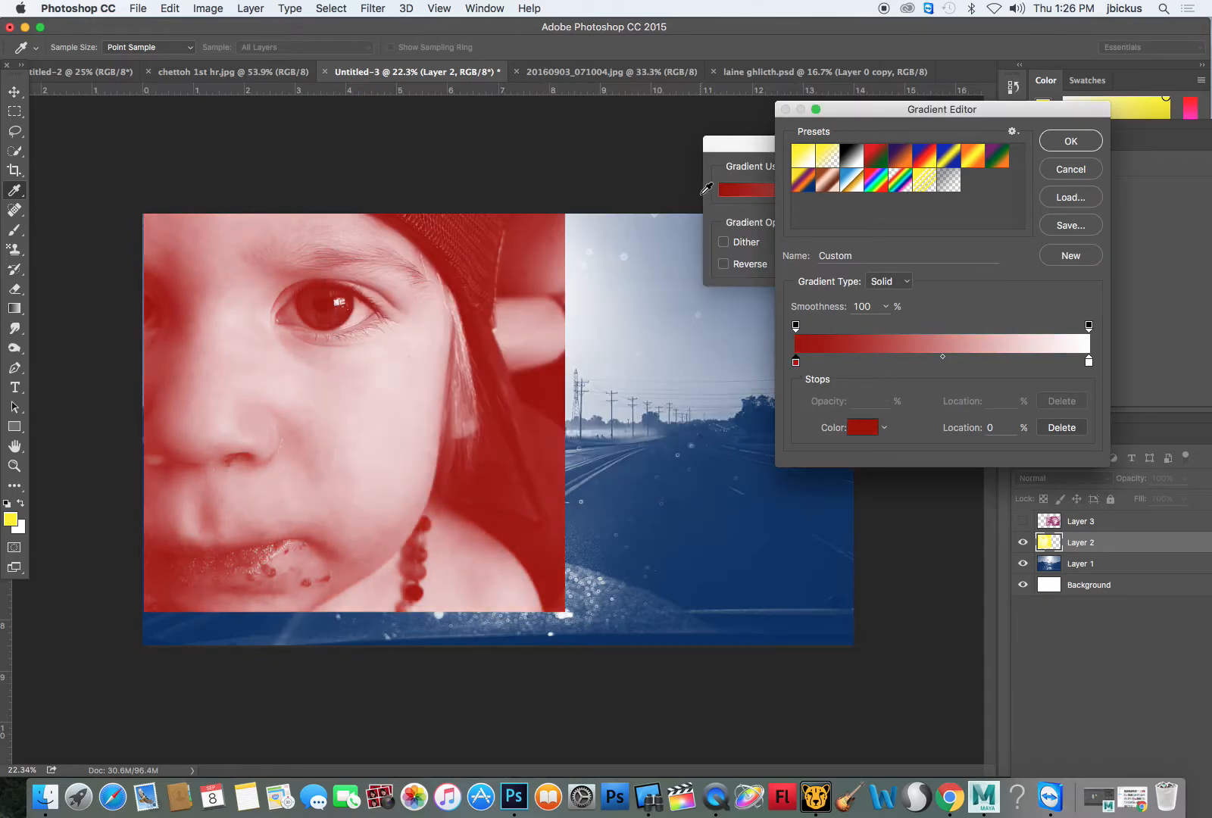
click(1070, 141)
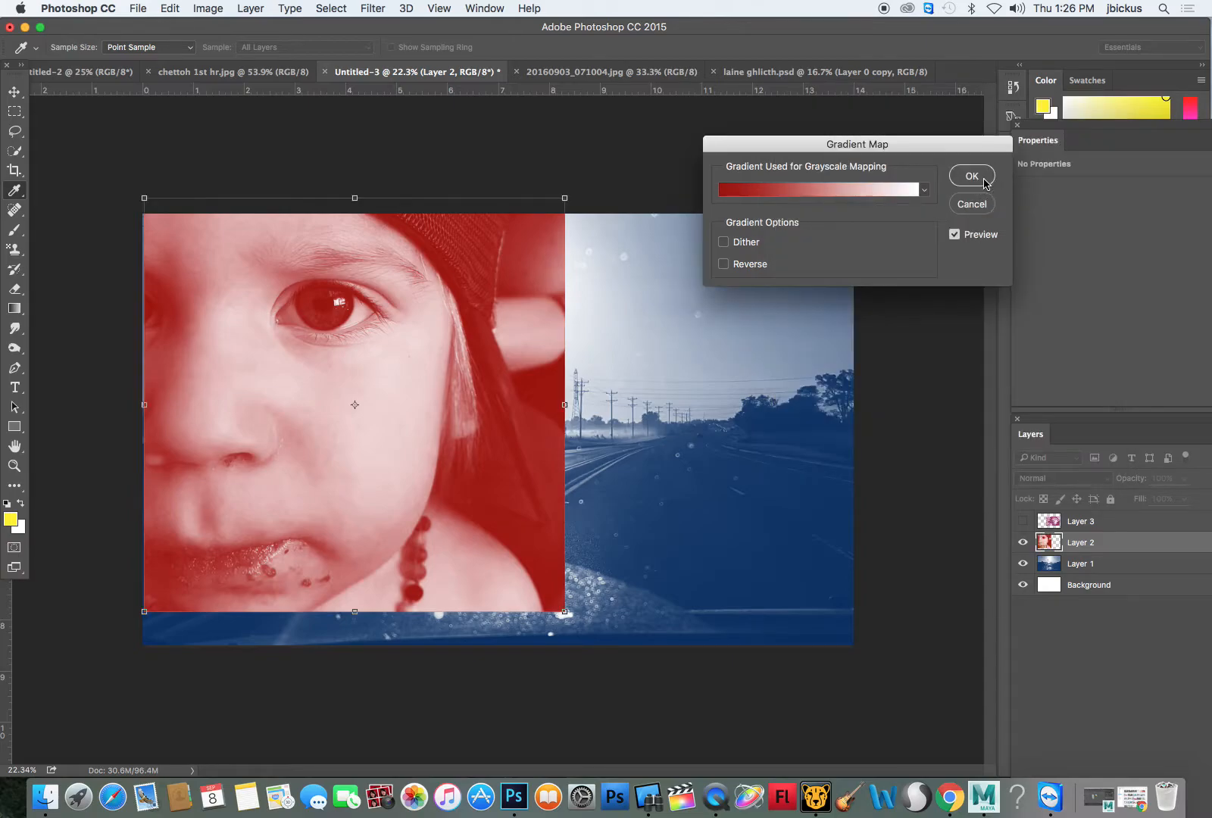
click(968, 177)
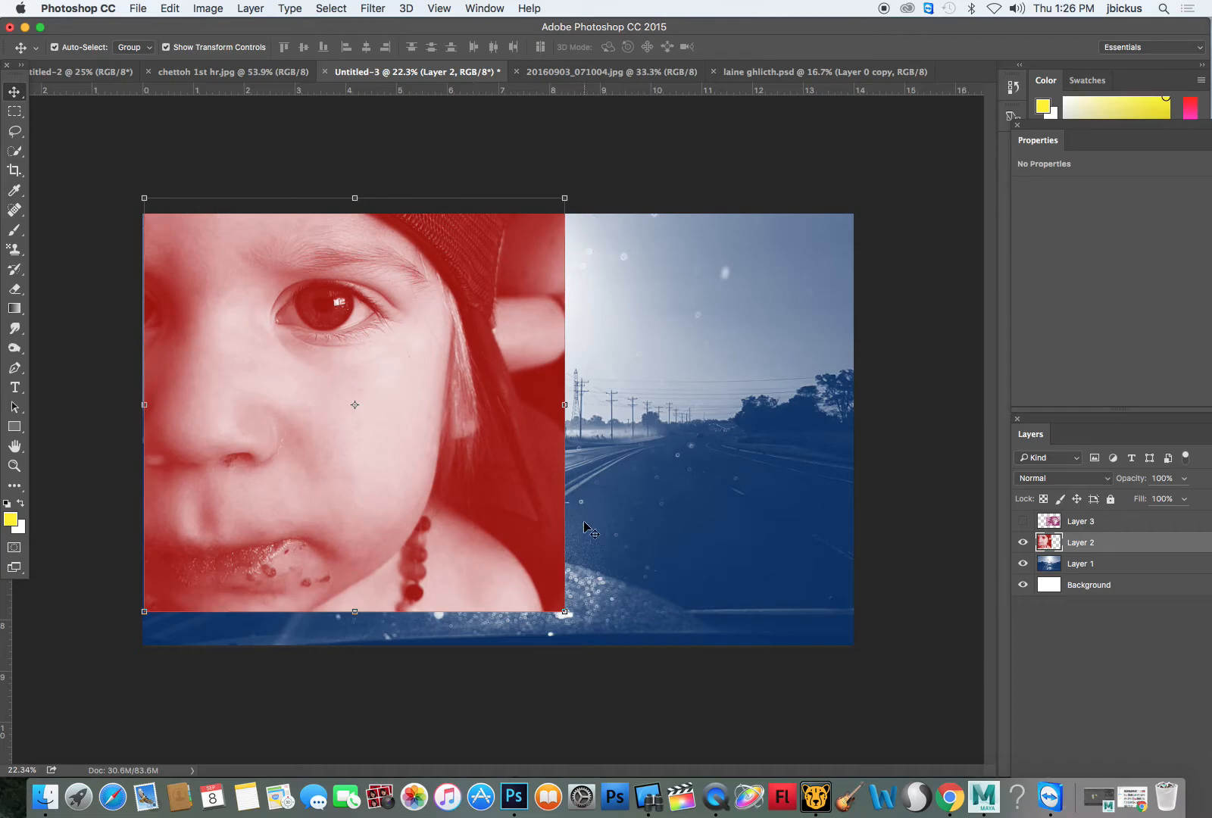
Step: Enlarge the face layer to about 9.75 × 9.6 in and shift it slightly to the right
drag(562, 612, 642, 680)
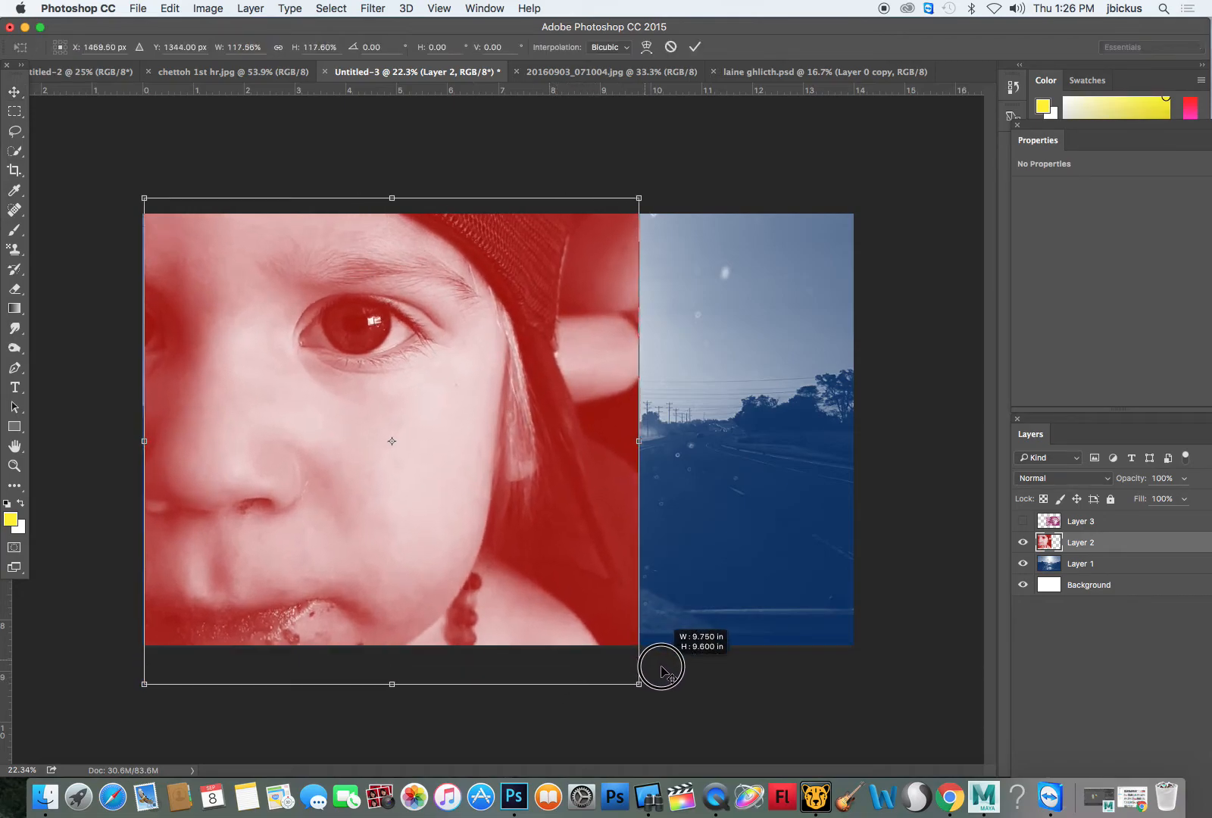
drag(546, 569, 559, 566)
key(Return)
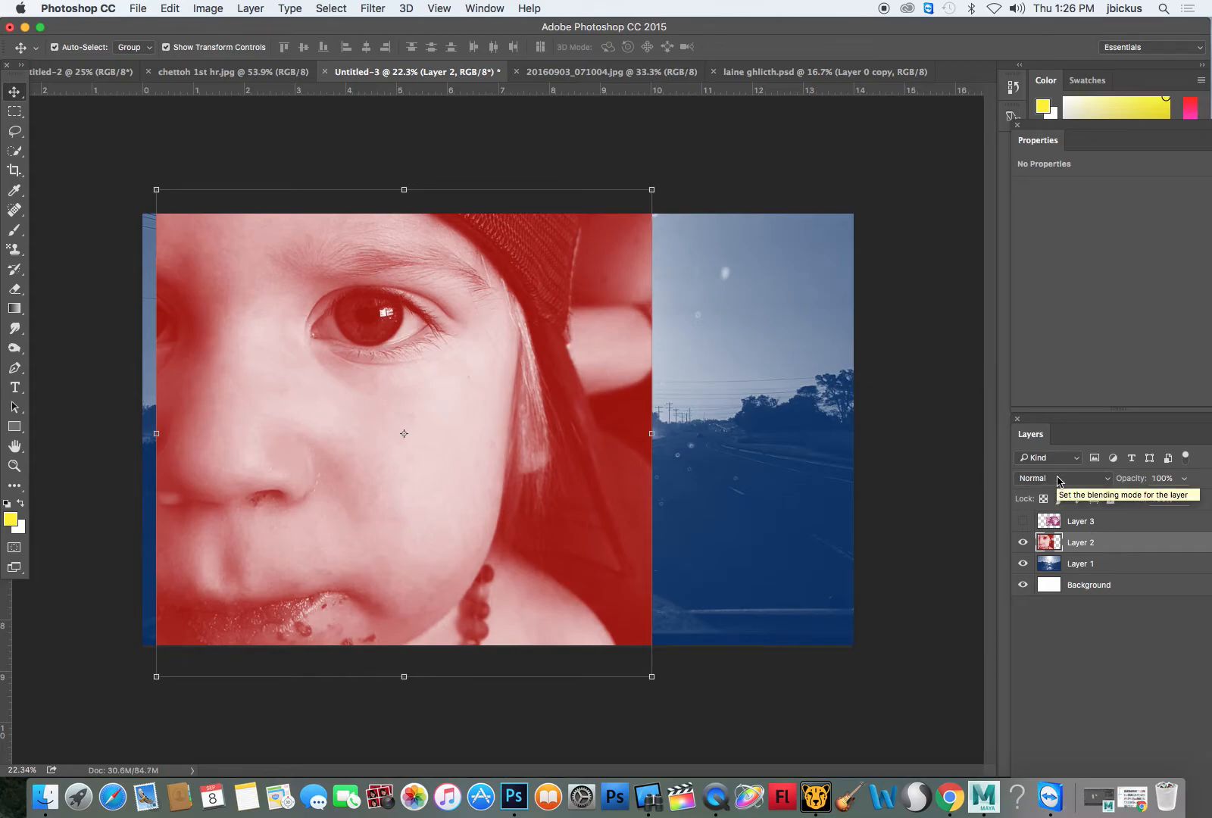
Step: Set the face layer's blending mode to Multiply and move it left so it overlaps the canvas's left edge
click(1108, 480)
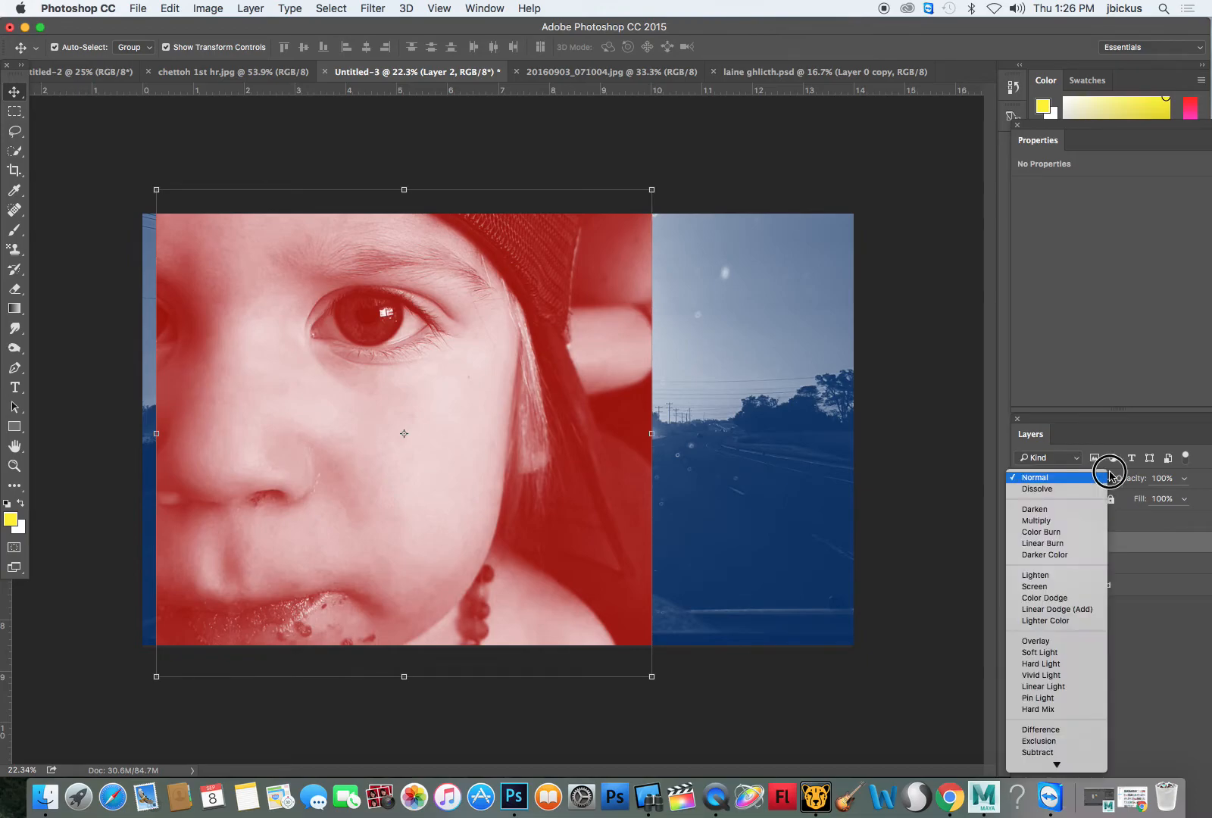
click(1088, 523)
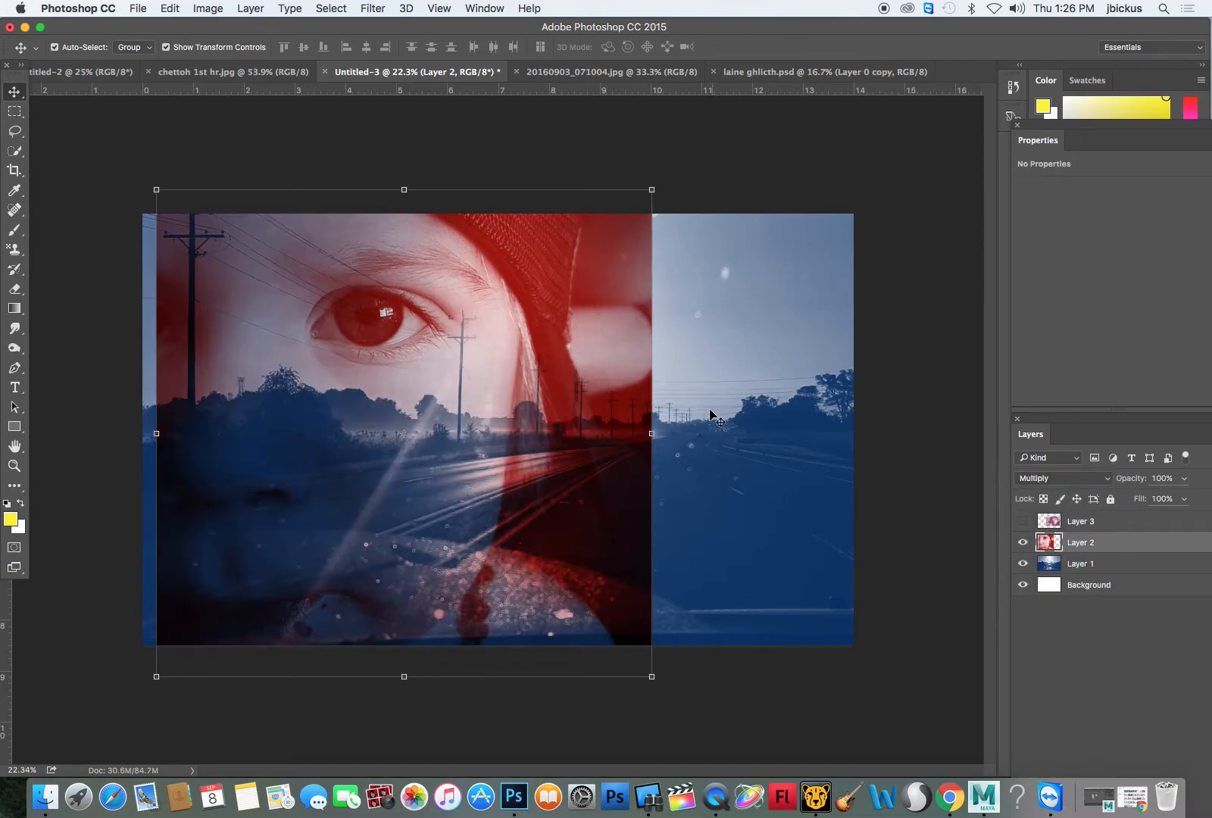
drag(438, 438, 413, 432)
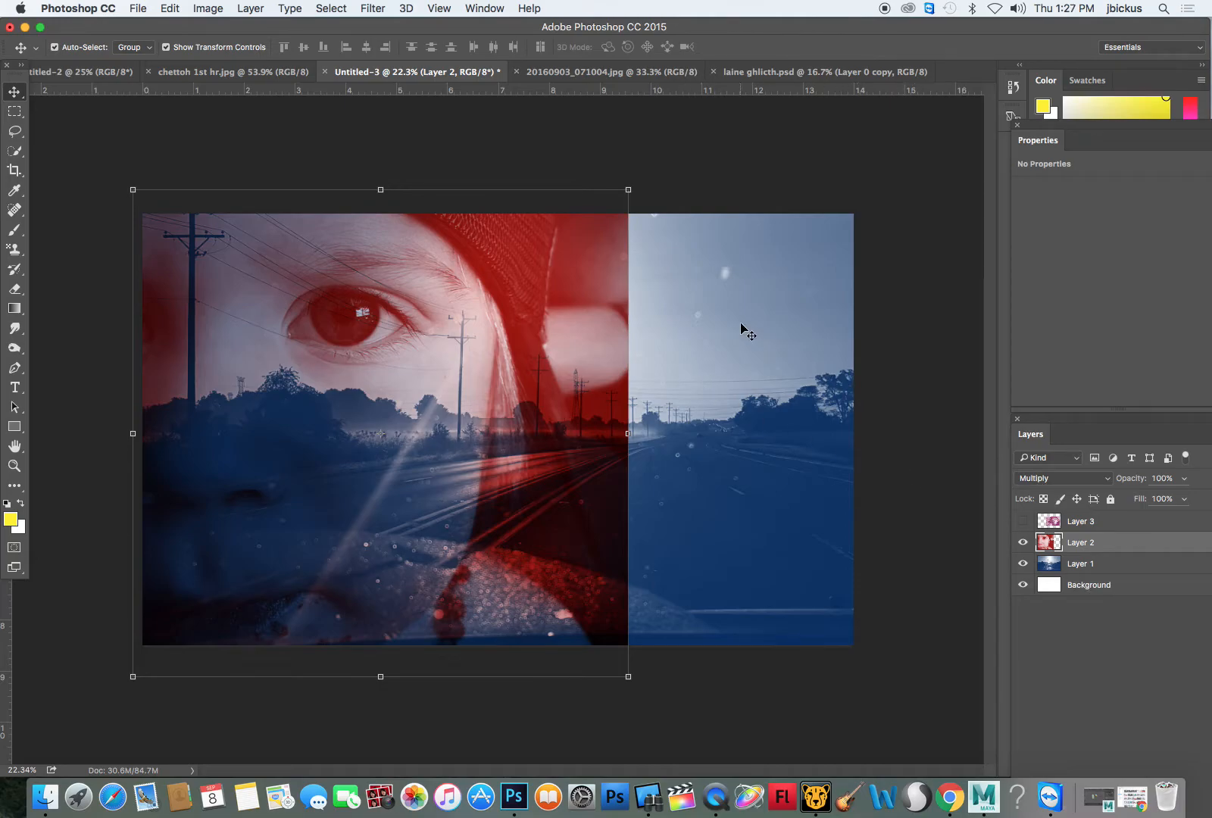
Step: Add a Reveal All layer mask to the red face layer (Layer 2)
click(17, 112)
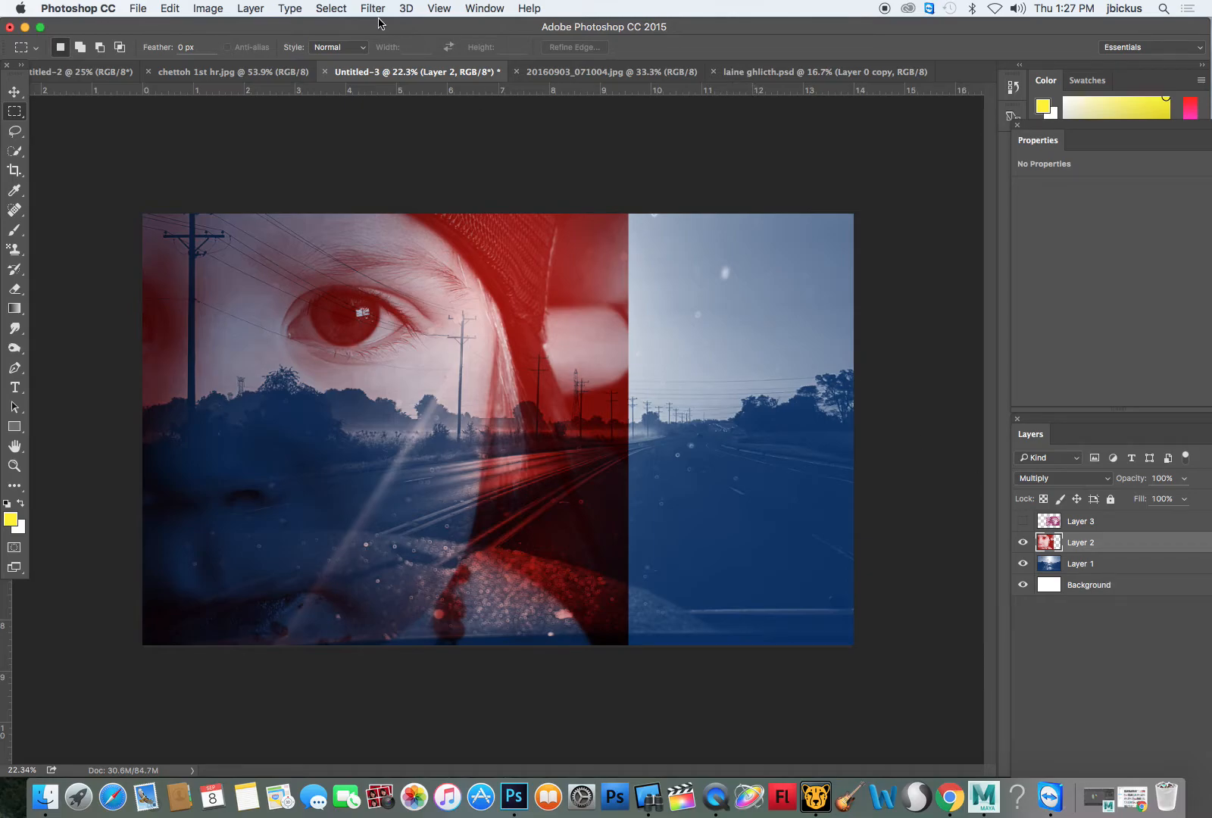
click(250, 8)
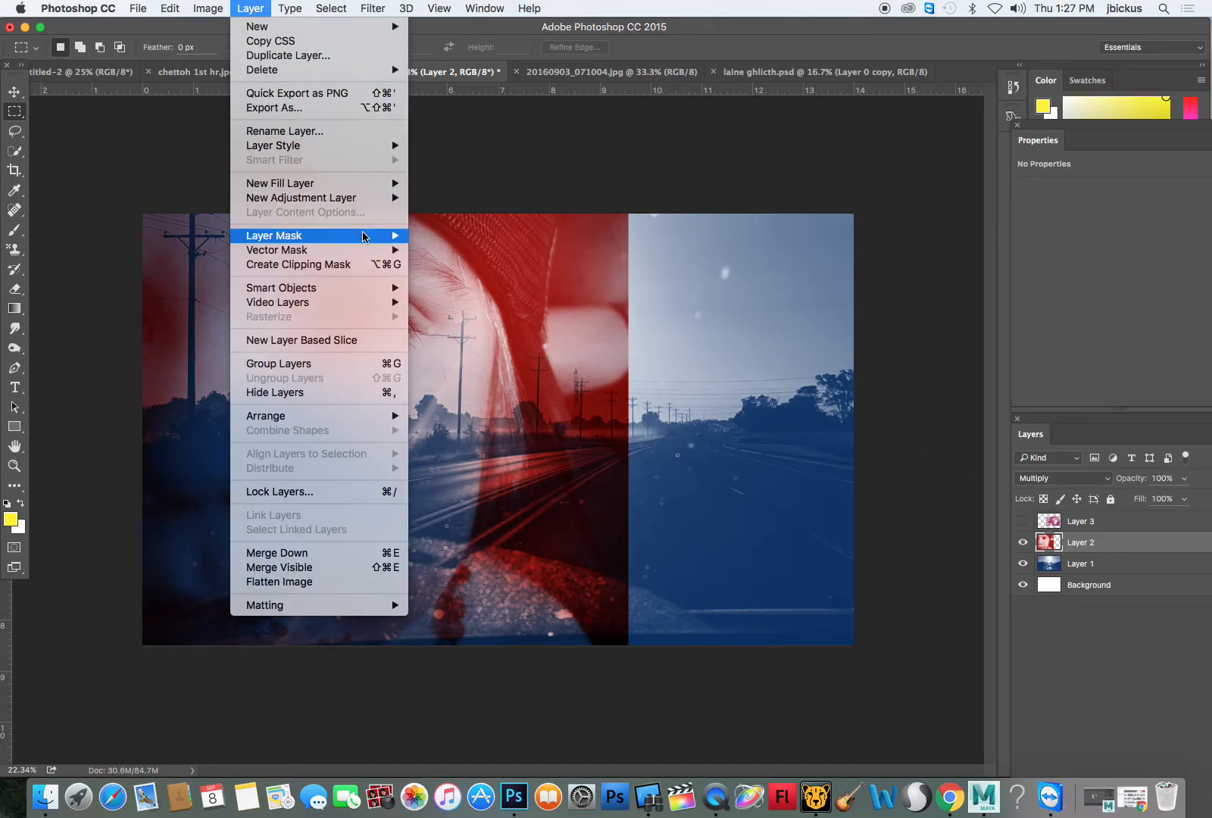
mouse_move(363, 237)
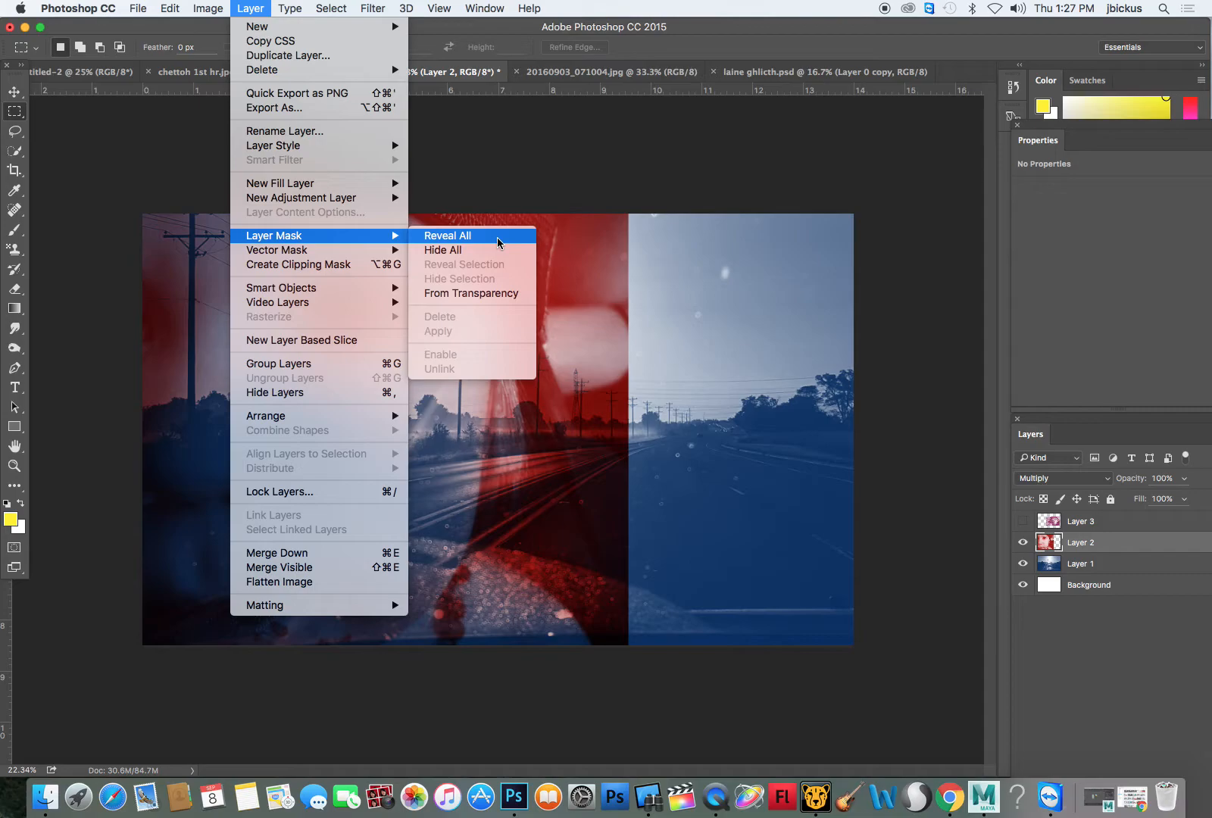
click(498, 241)
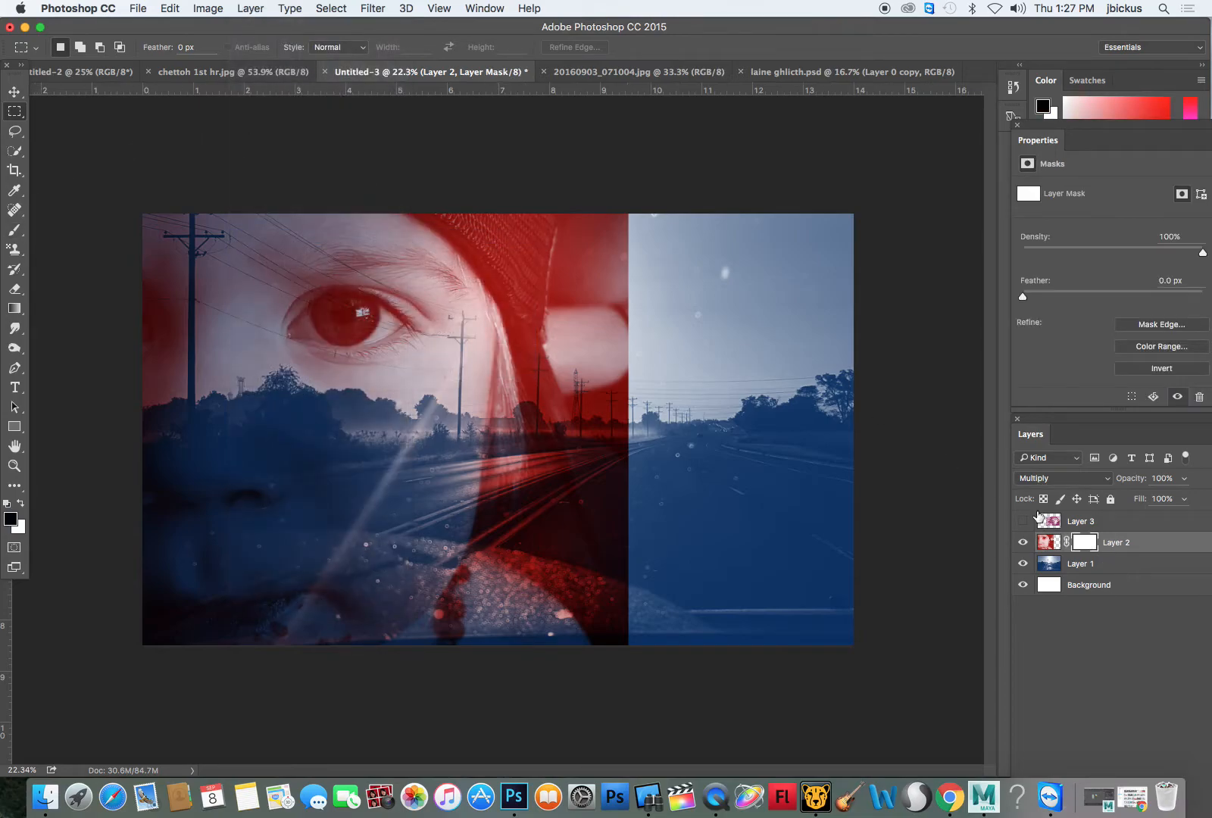
Step: Paint black on the face layer's mask with a soft round 1300 px brush to hide the photo's hard right edge
click(15, 231)
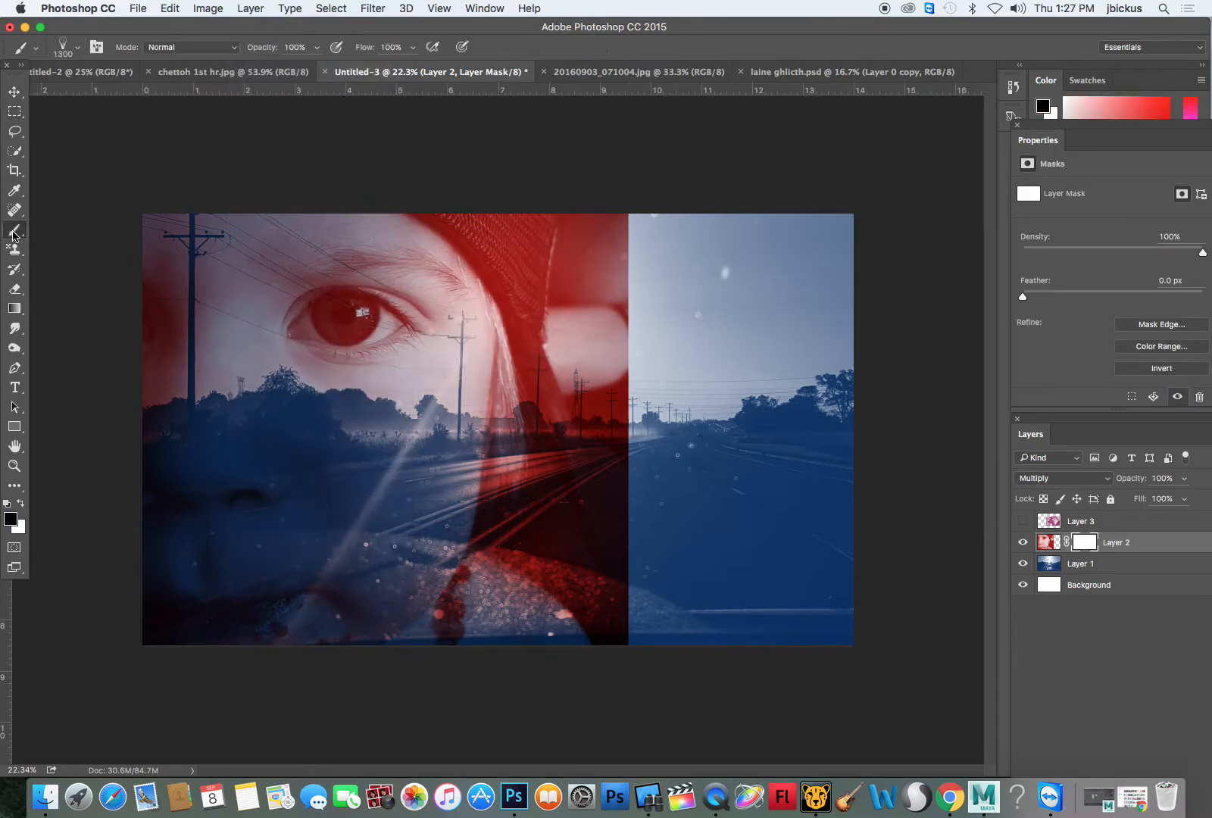
click(78, 48)
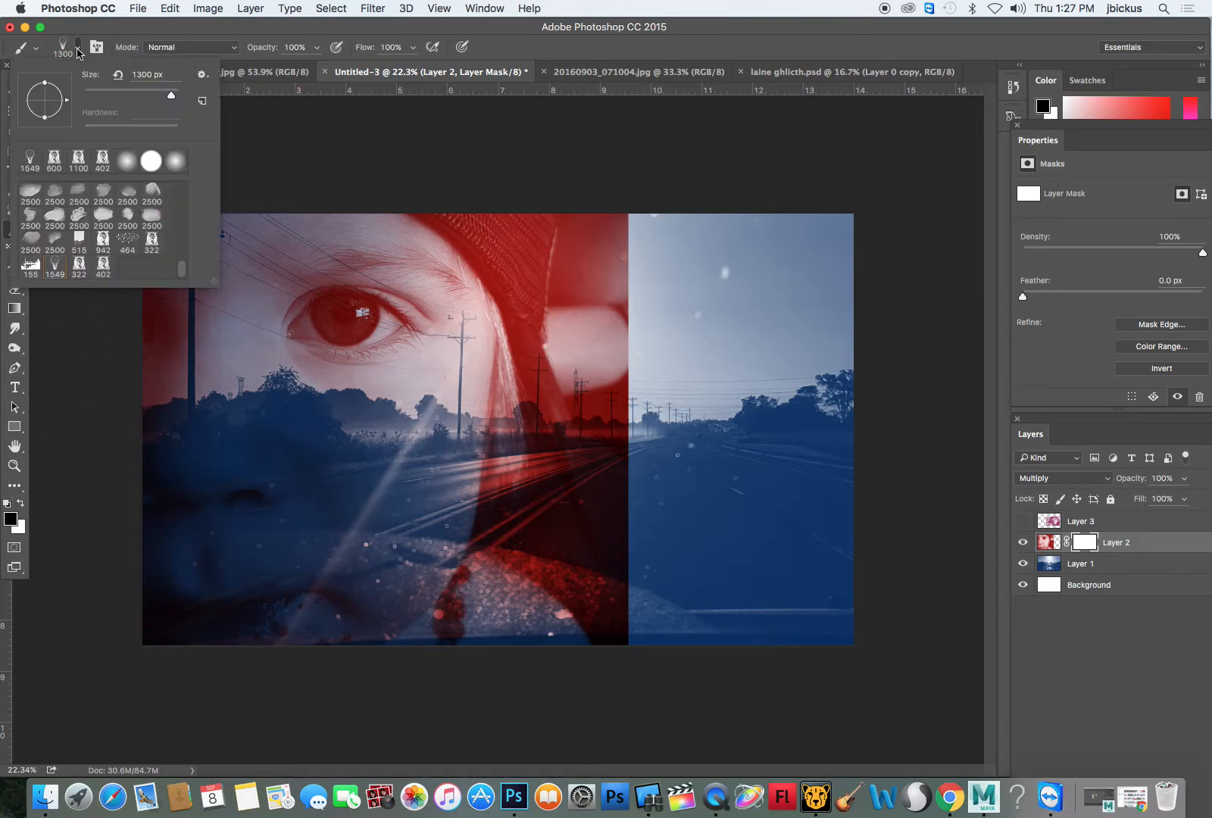
drag(185, 258, 183, 181)
click(128, 193)
mouse_move(688, 185)
mouse_down()
mouse_move(658, 191)
mouse_move(689, 256)
mouse_move(724, 413)
mouse_move(727, 397)
mouse_move(653, 263)
mouse_move(717, 475)
mouse_move(716, 677)
mouse_move(675, 391)
mouse_move(680, 700)
mouse_move(653, 558)
mouse_move(662, 642)
mouse_move(729, 629)
mouse_move(674, 549)
mouse_move(670, 225)
mouse_move(738, 490)
mouse_move(715, 474)
mouse_move(658, 250)
mouse_move(656, 288)
mouse_up()
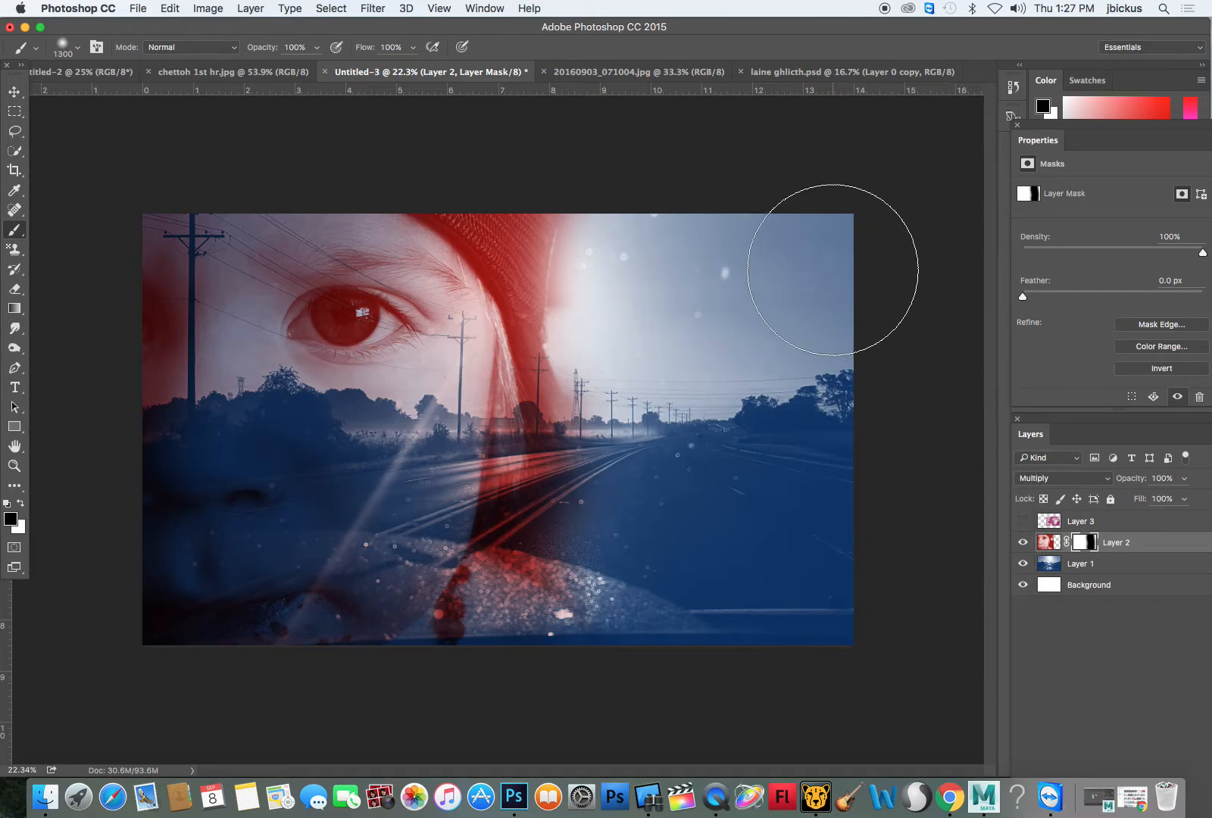
Step: Show the hidden magenta glitch layer (Layer 3) and delete it
click(1070, 572)
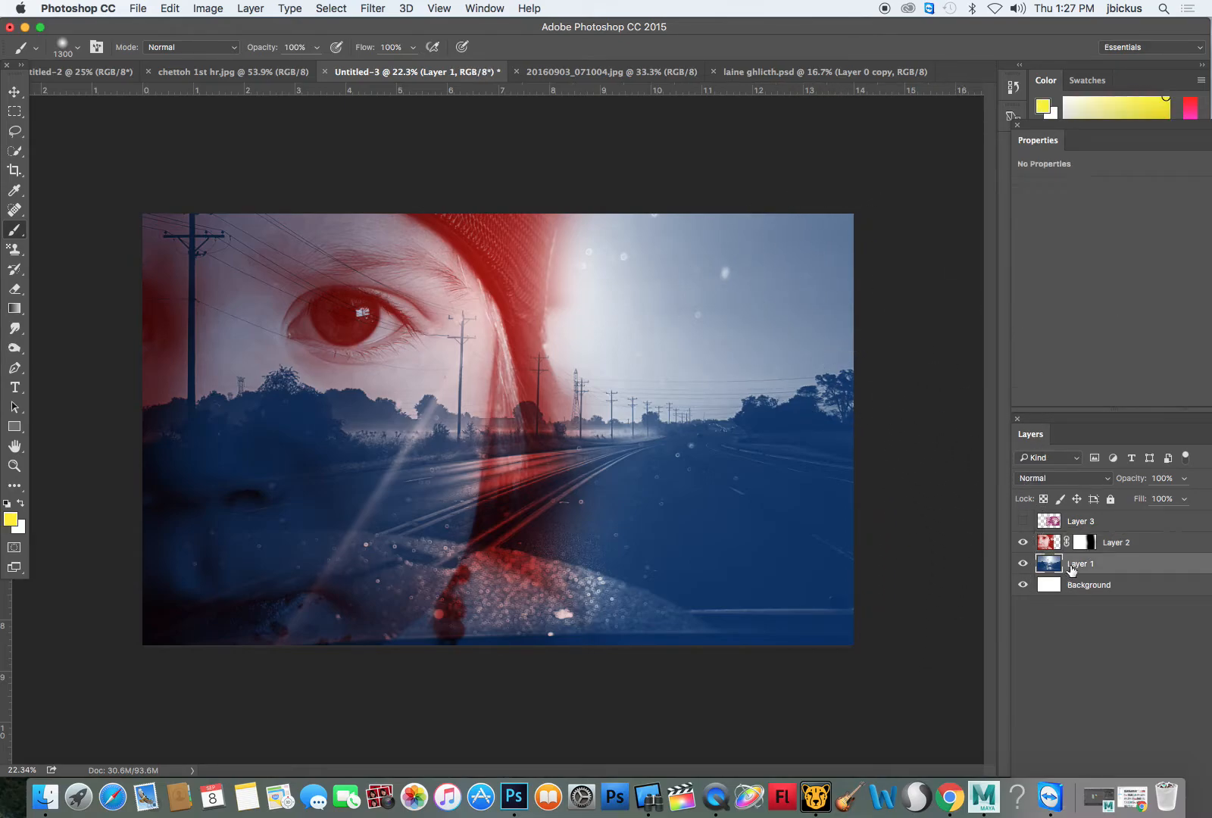
click(1052, 525)
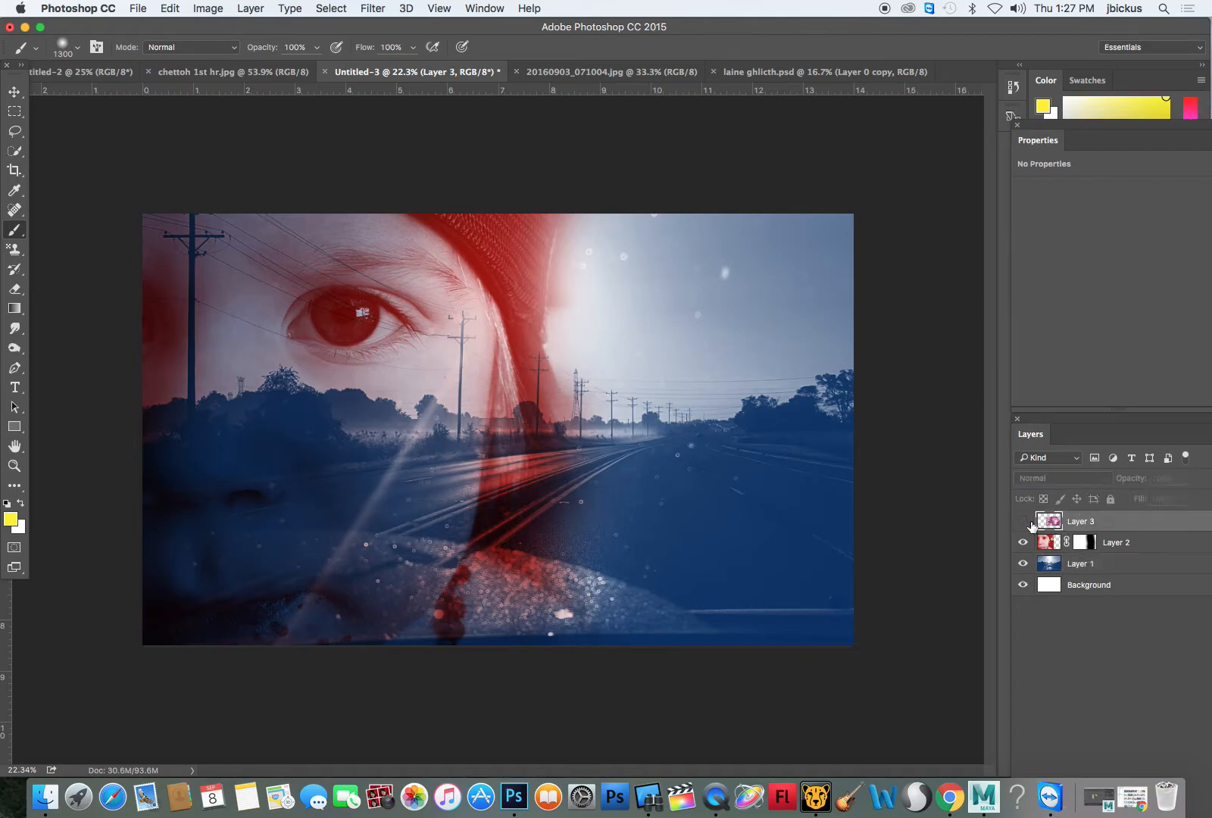
click(1025, 522)
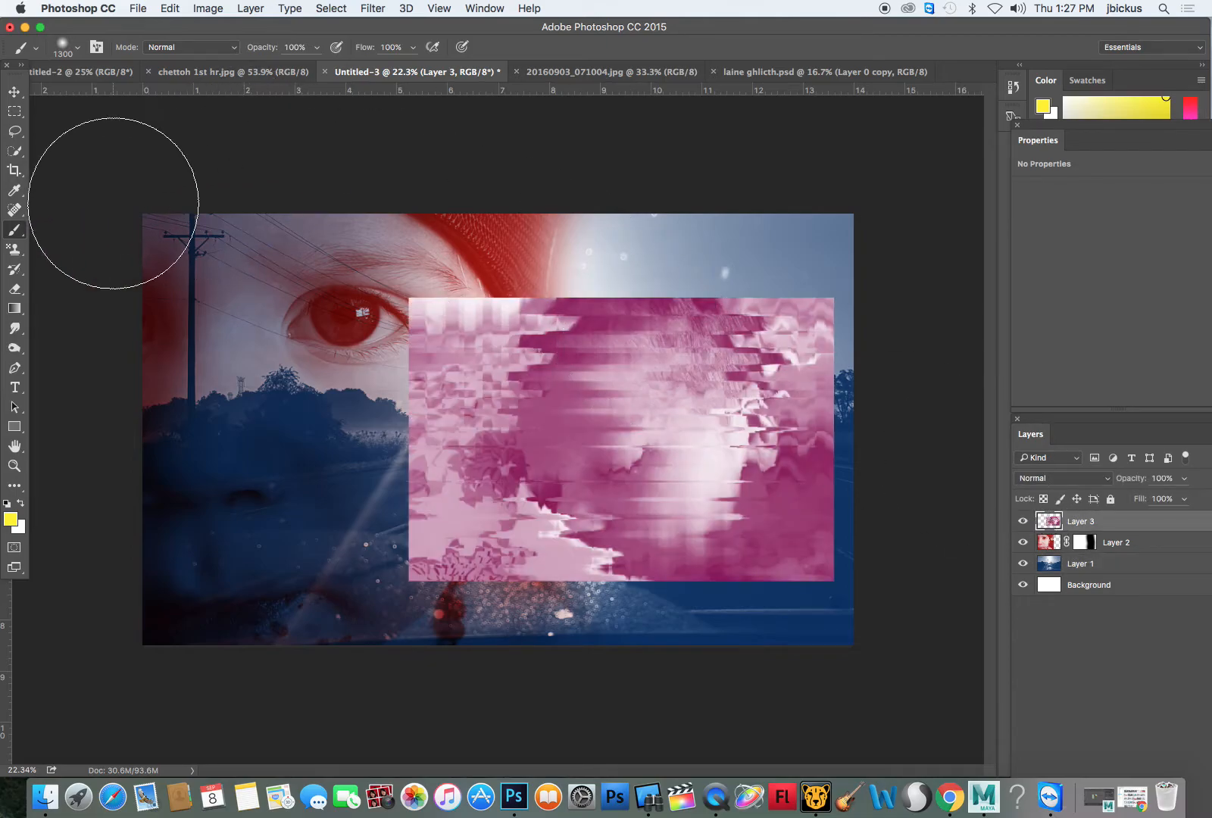
click(14, 91)
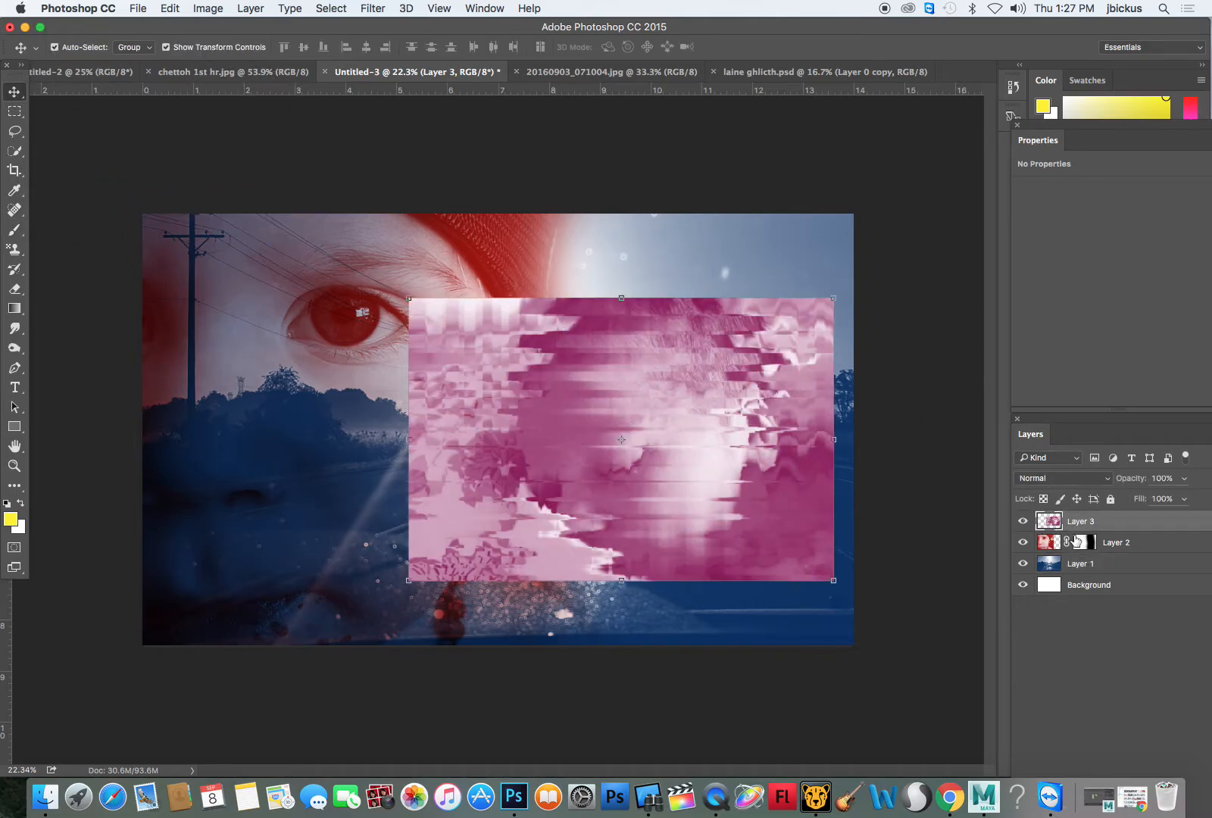
key(BackSpace)
Step: Switch to Finder and open IMG_2630.JPG from the Studio Photo shoot folder in Photoshop
drag(778, 26, 746, 155)
click(775, 51)
click(722, 272)
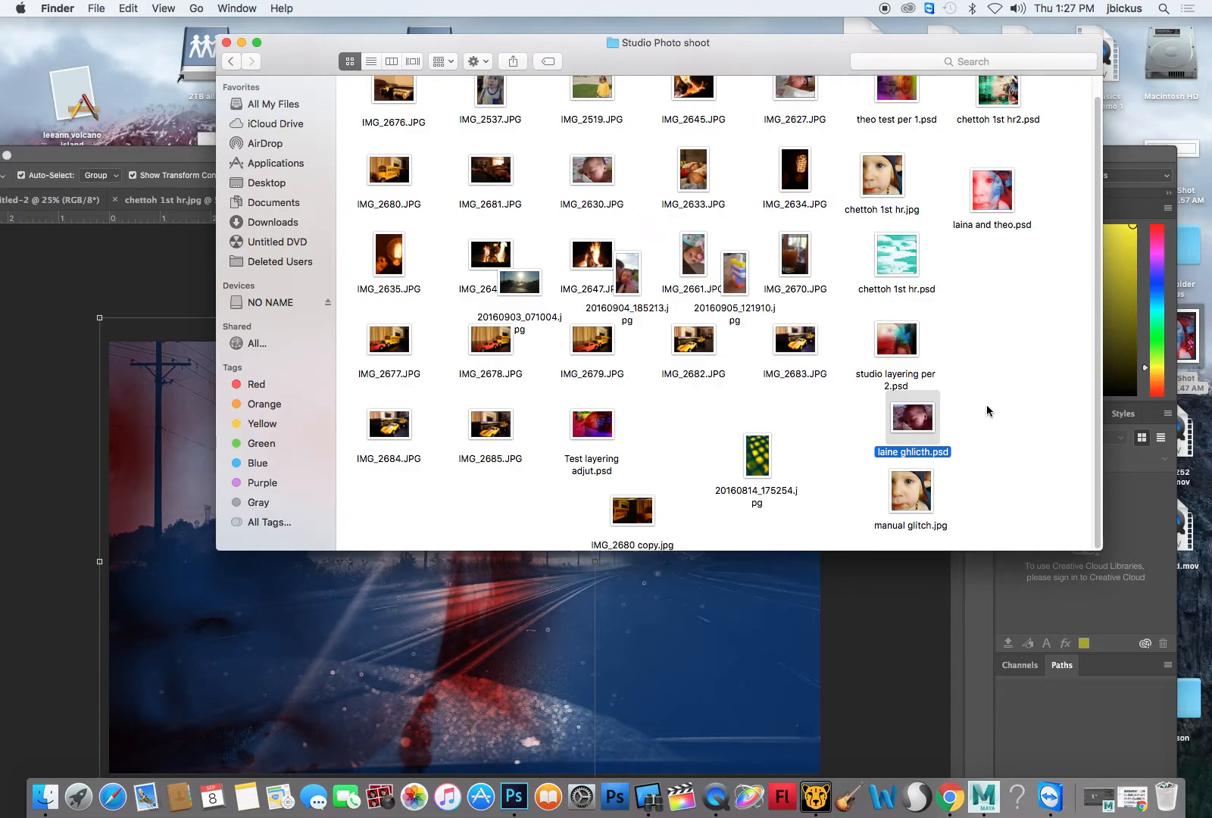
scroll(987, 410, up, 2)
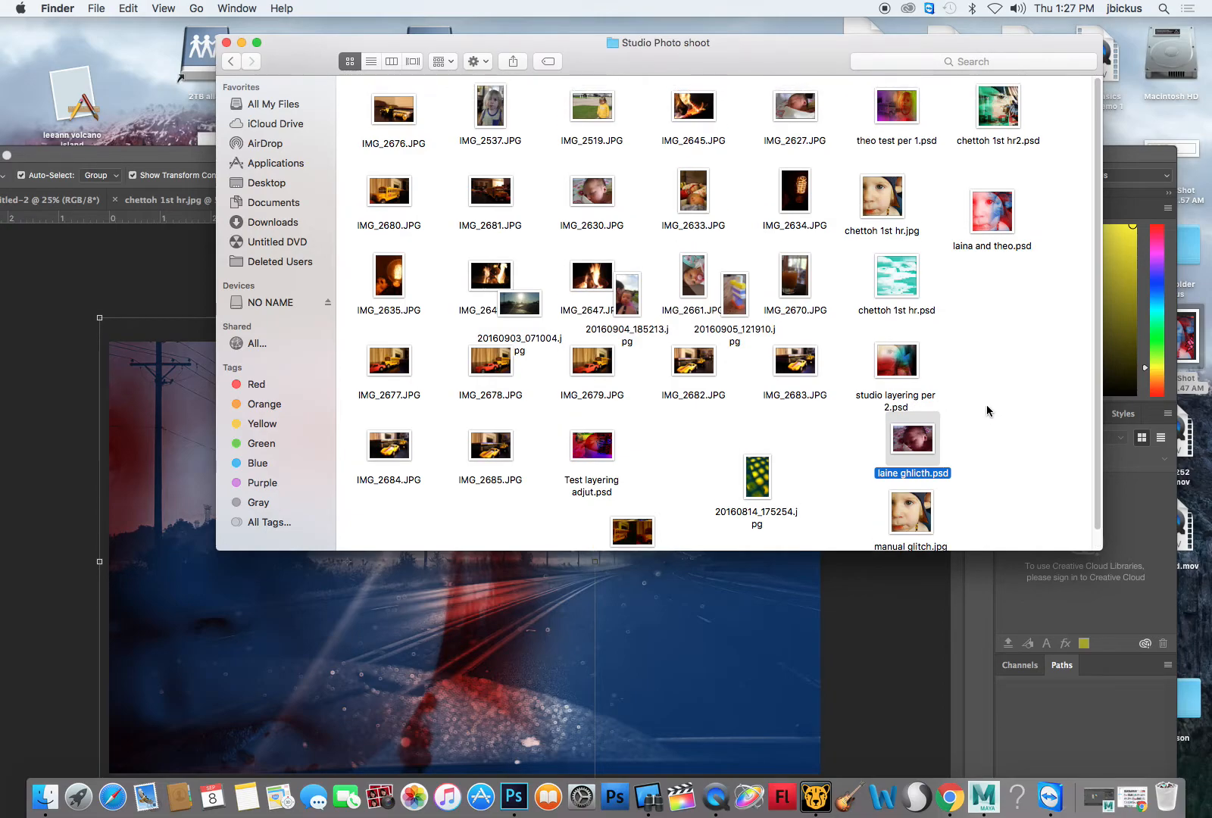
click(597, 189)
scroll(597, 189, down, 2)
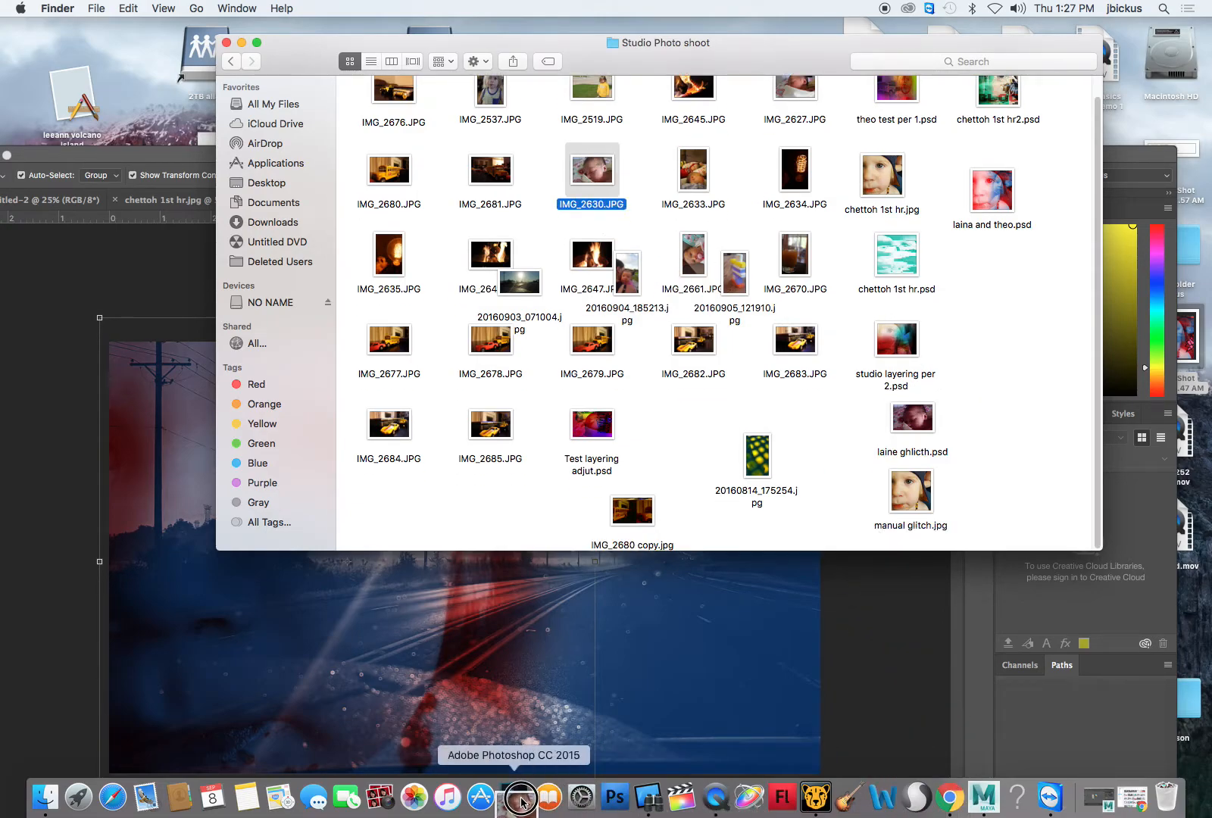
drag(521, 803, 522, 803)
drag(675, 153, 731, 50)
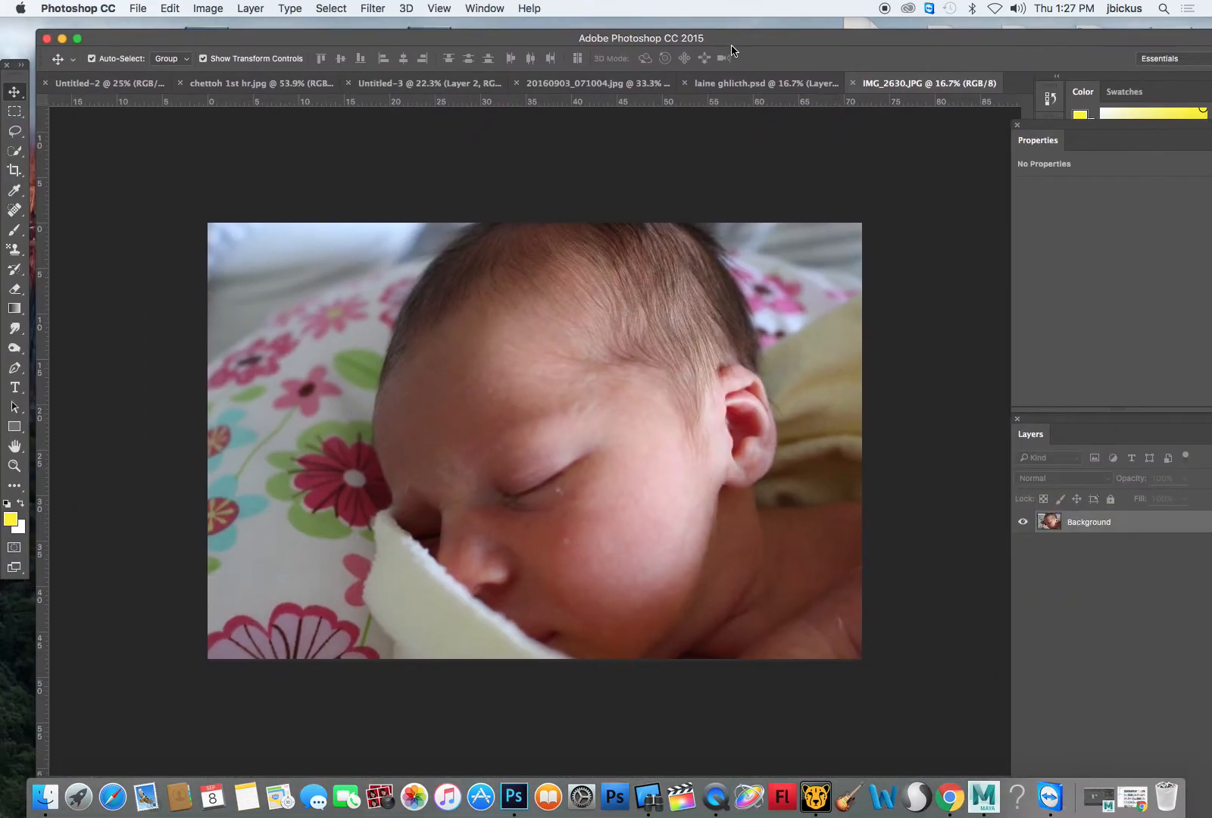
Step: Copy the whole IMG_2630.JPG baby photo into the Untitled-3 collage as a new layer
key(super+a)
click(758, 85)
click(459, 85)
drag(457, 89, 587, 393)
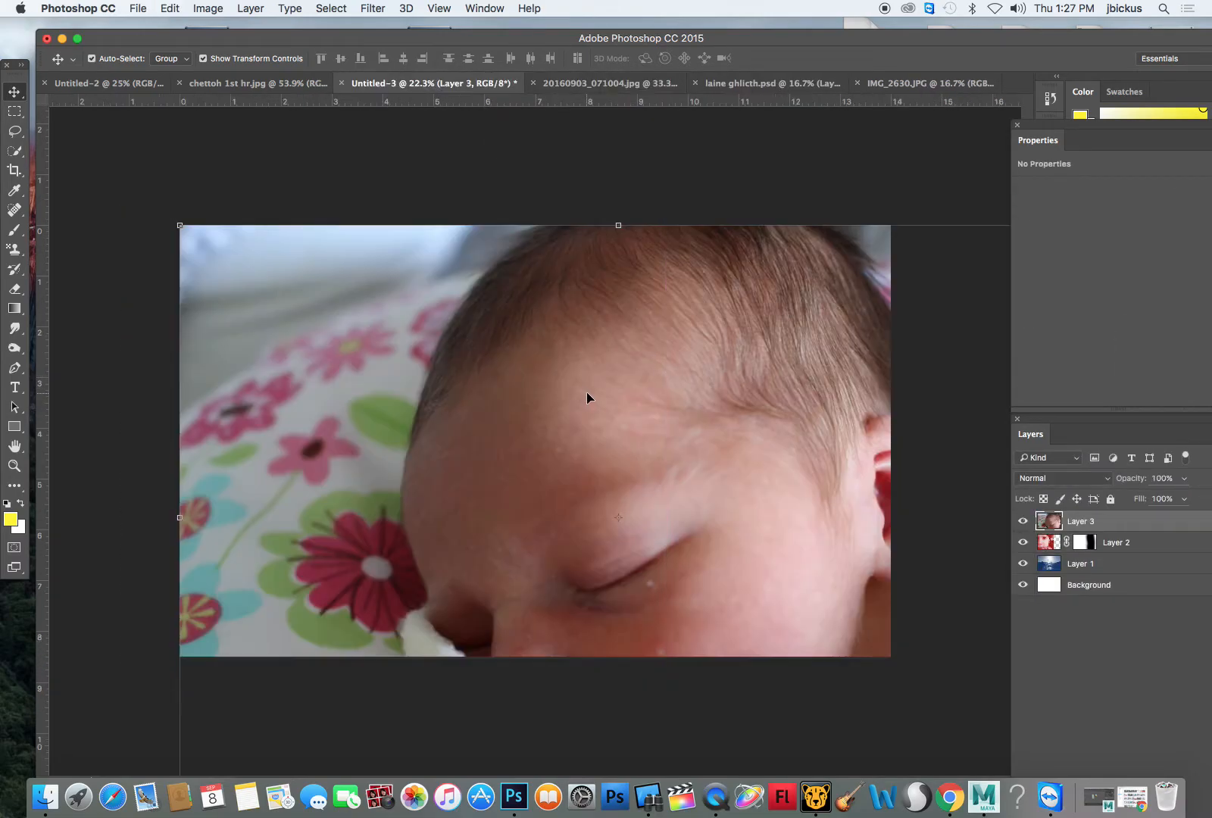
Step: Scale the baby layer to about 12.9 × 8.6 in and place it about 3 in from the canvas's left edge, spanning its full height
drag(180, 224, 514, 392)
drag(695, 479, 432, 253)
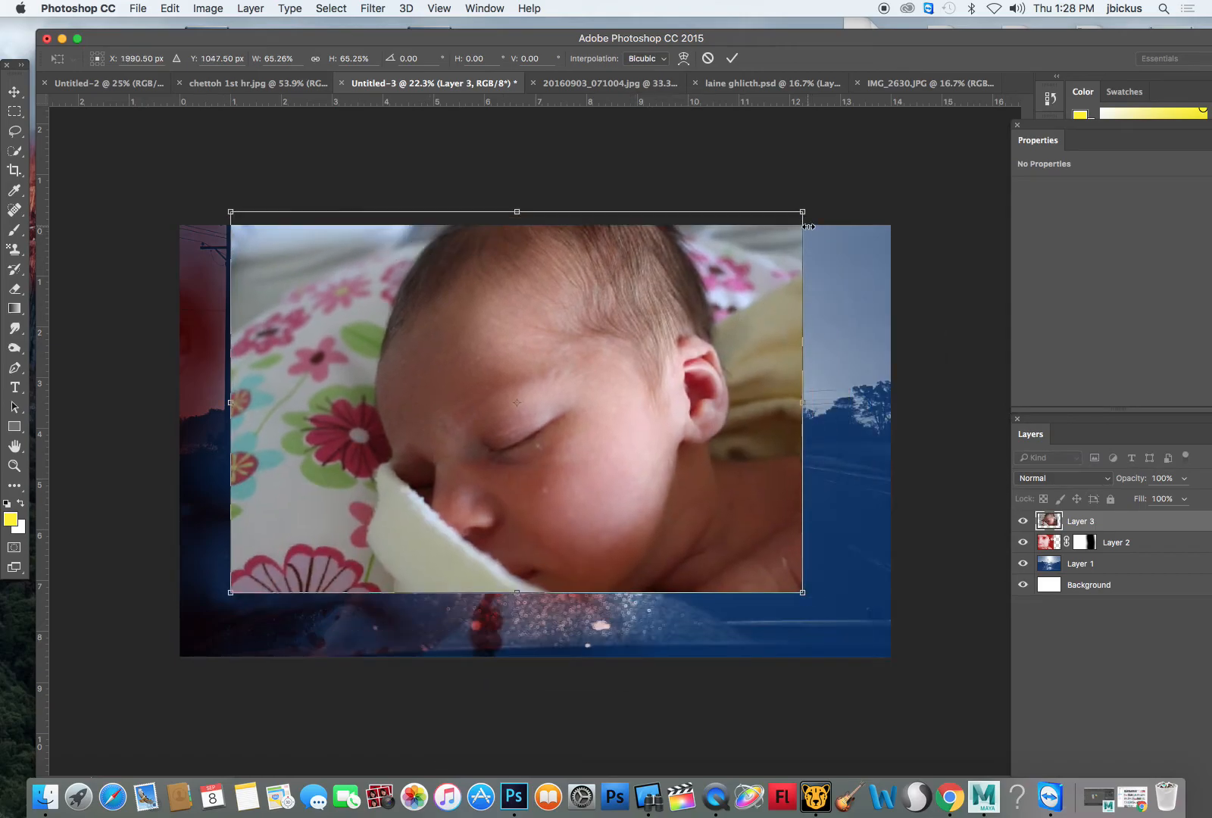
key(Return)
drag(636, 355, 818, 421)
drag(409, 265, 347, 220)
drag(541, 357, 550, 361)
drag(353, 234, 332, 219)
key(Return)
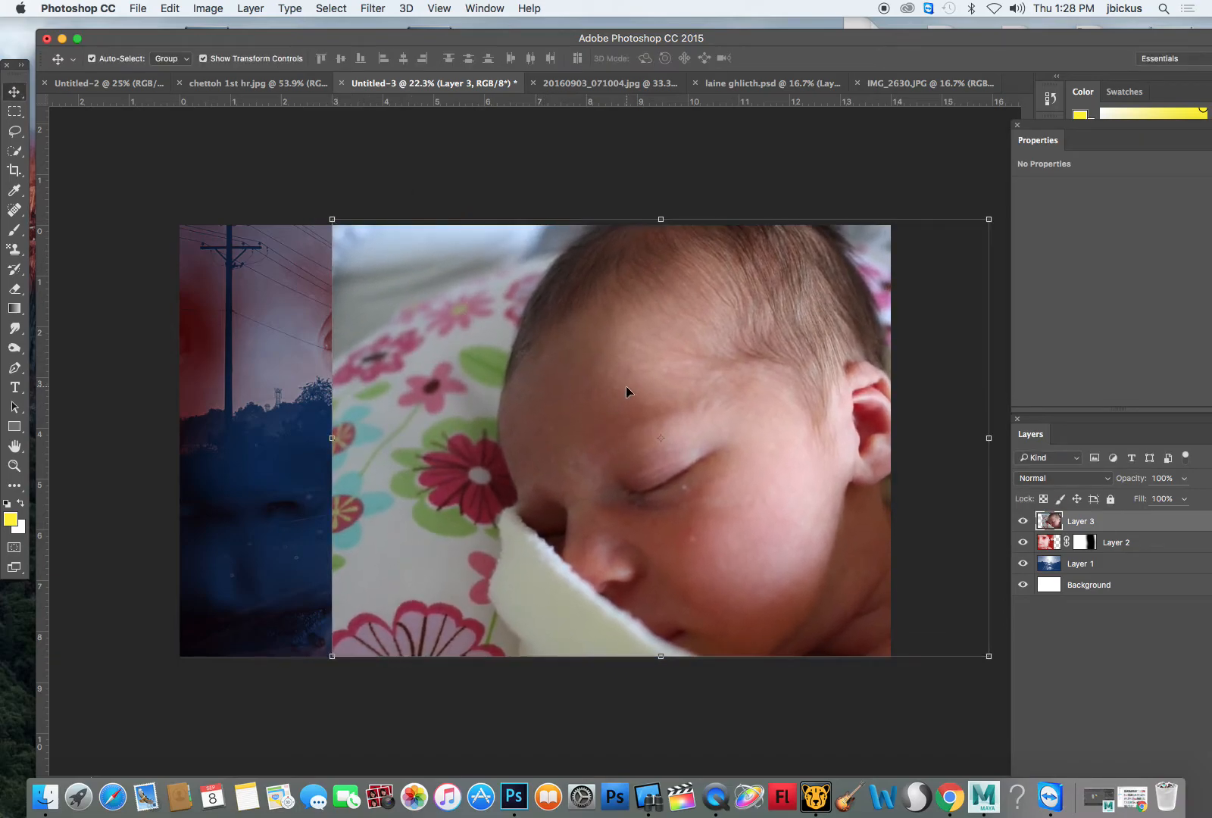
Step: Desaturate the baby layer
click(208, 8)
mouse_move(236, 50)
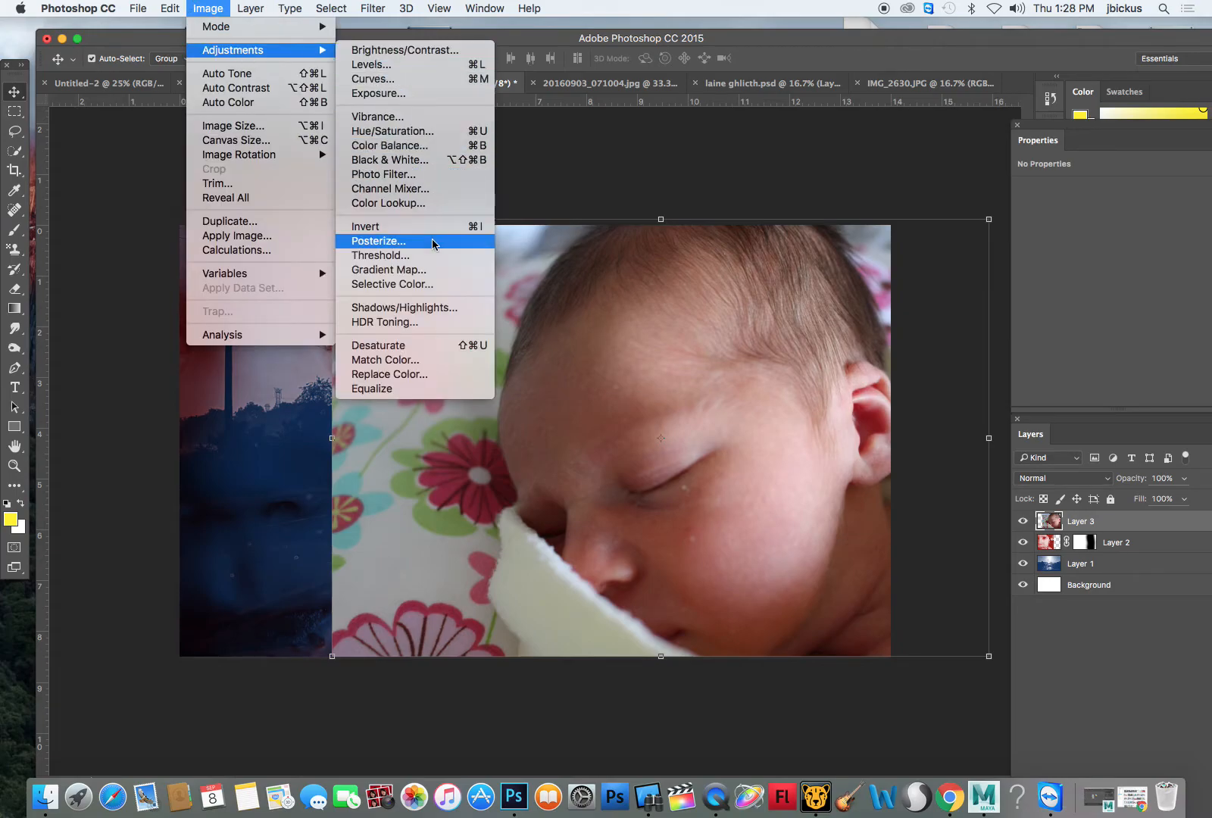
click(419, 346)
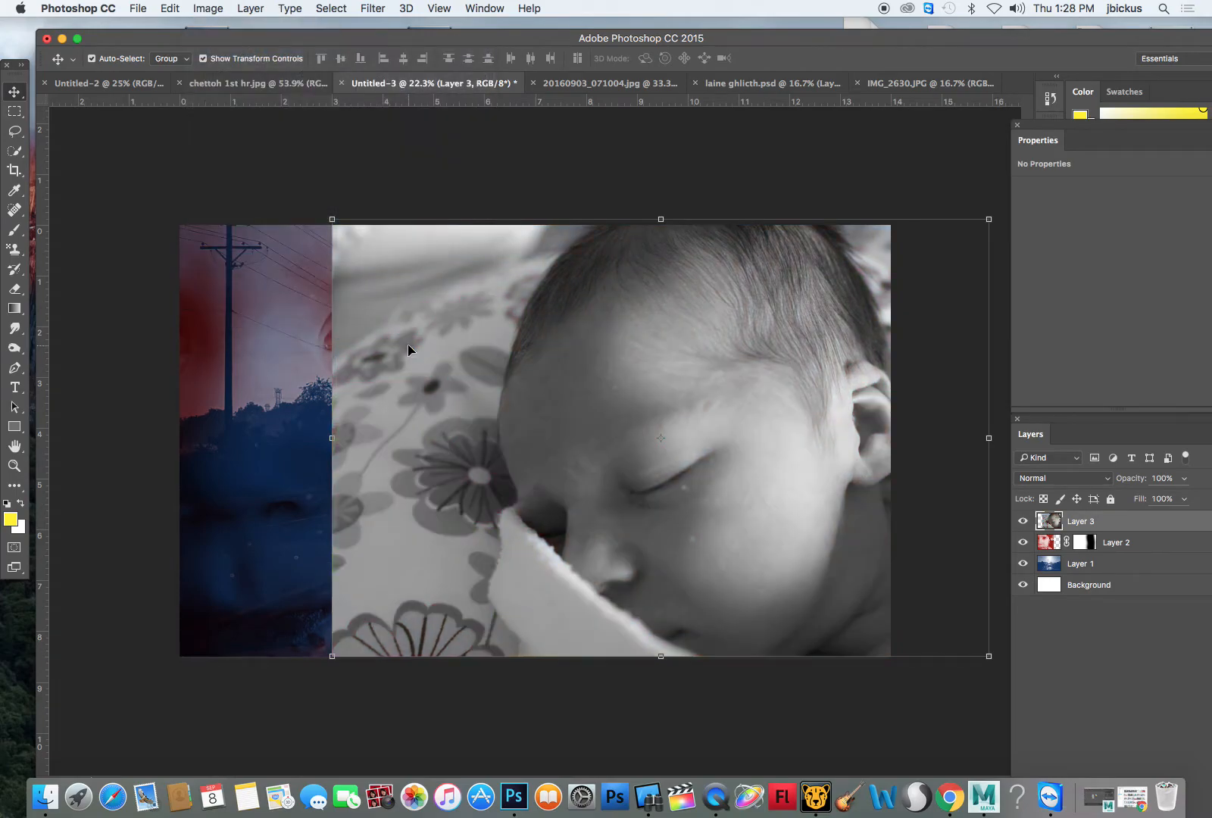
Step: Apply a Gradient Map from teal (#00927f) to white to the baby layer and set its blending mode to Multiply
click(208, 8)
mouse_move(235, 50)
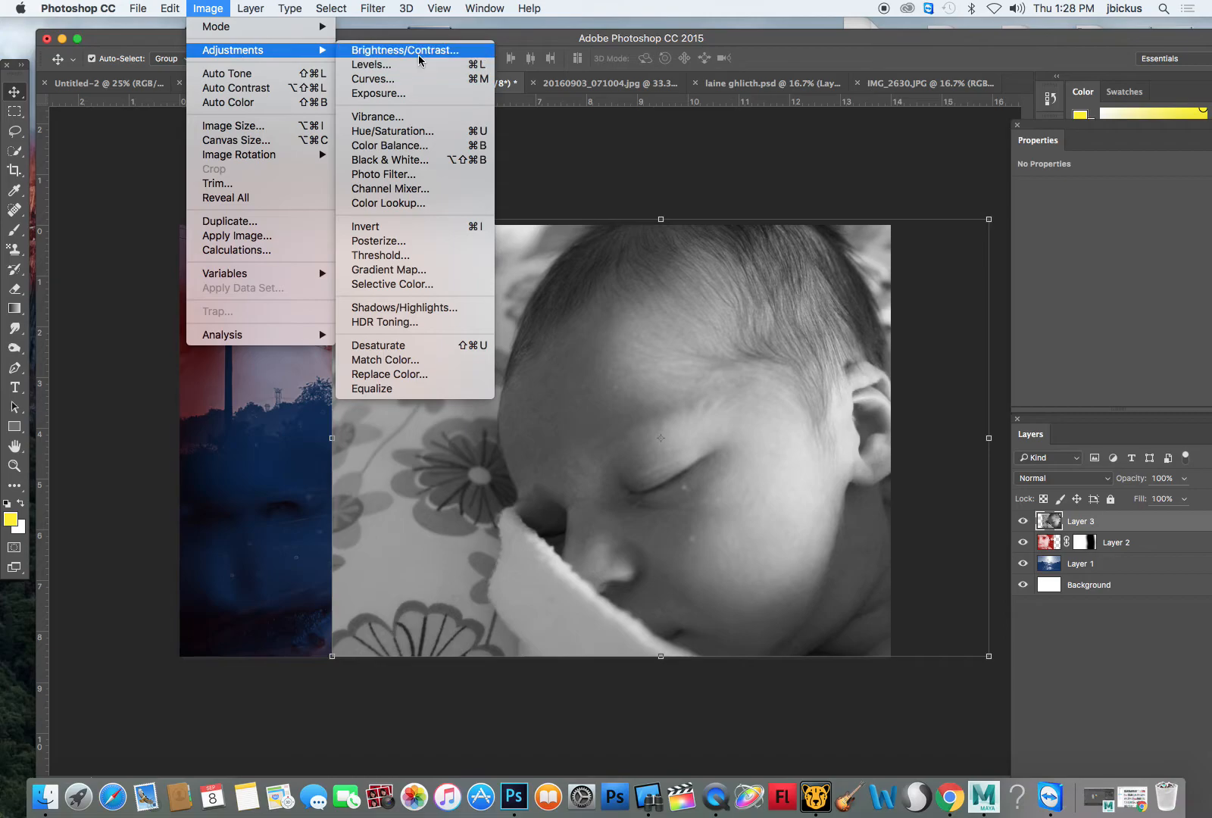
click(432, 270)
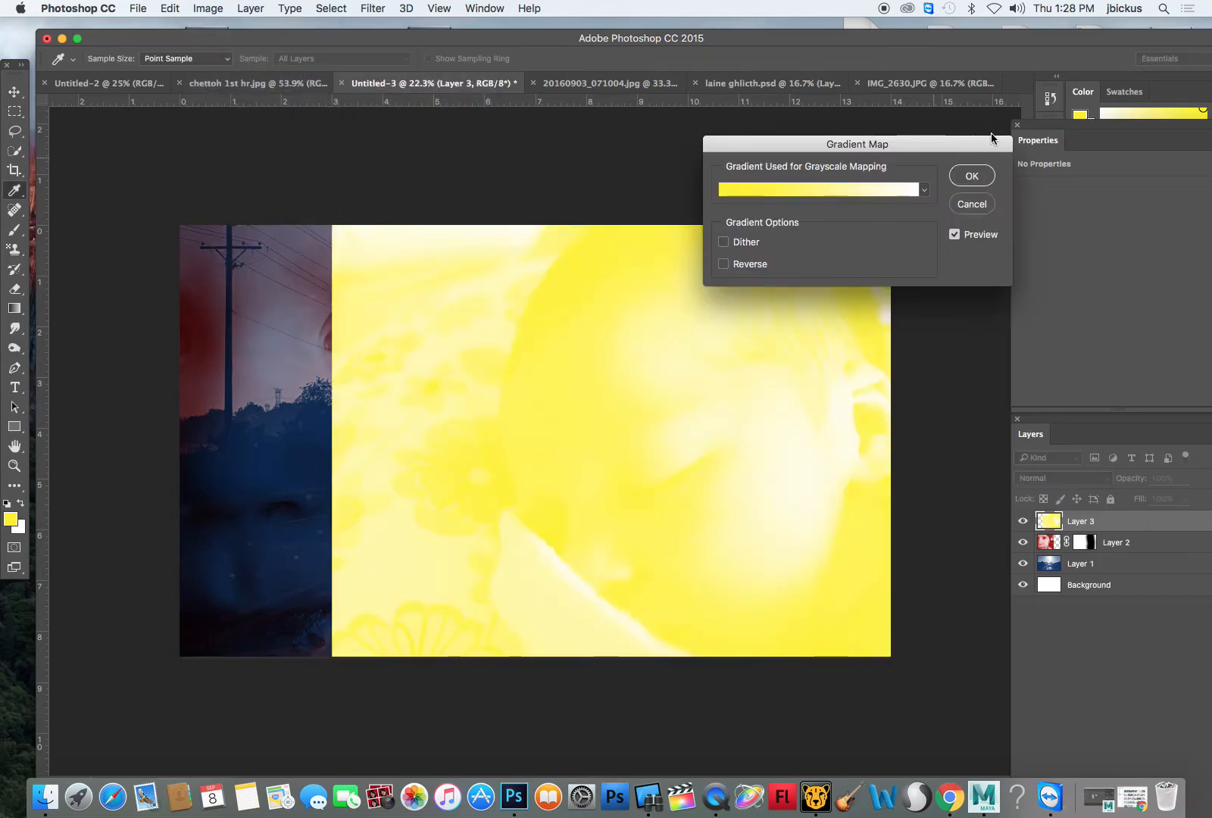
click(781, 190)
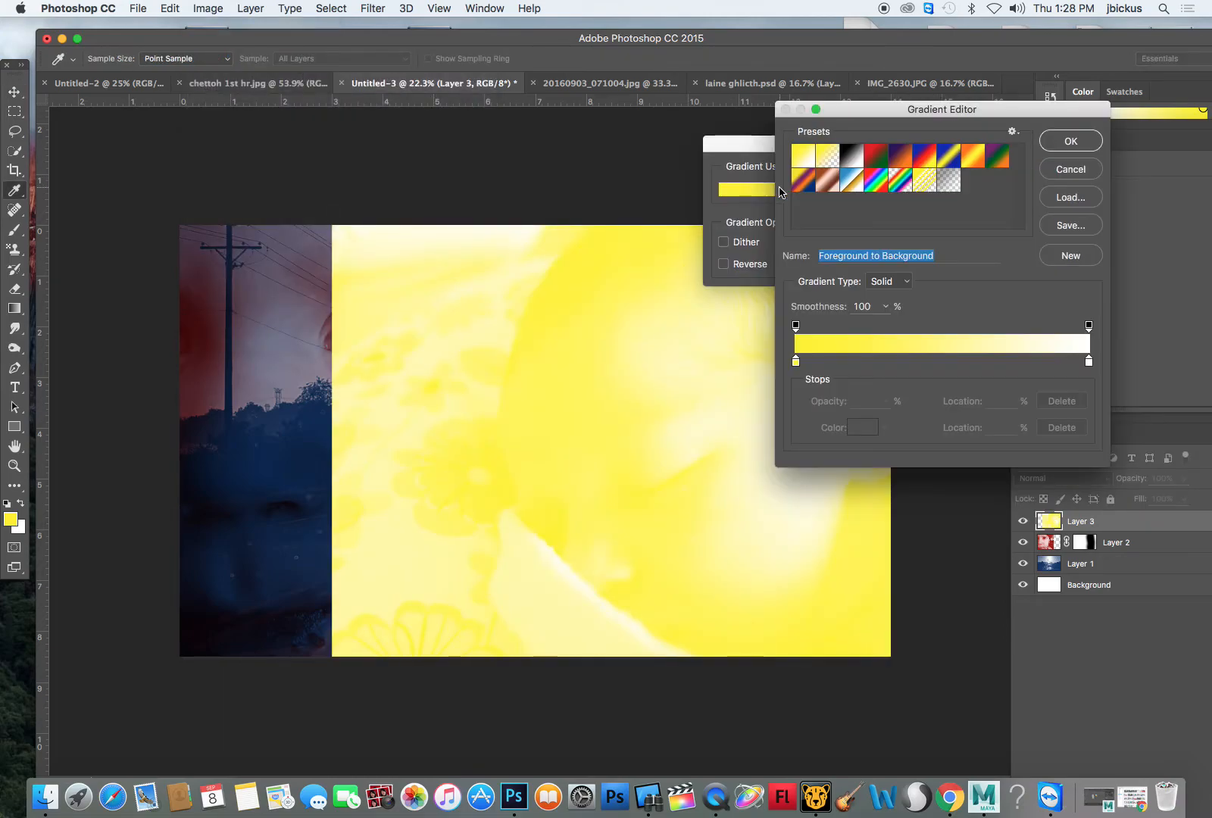
double_click(796, 364)
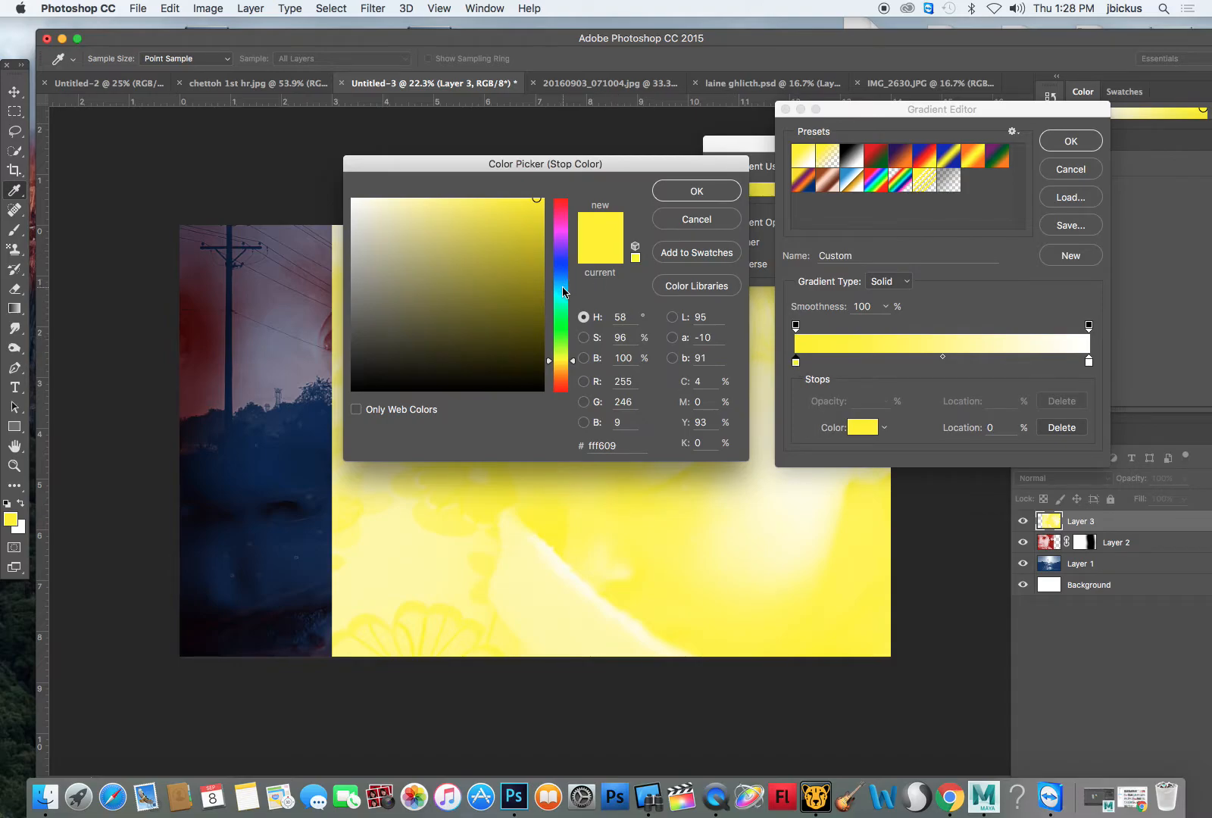
drag(563, 292, 563, 300)
drag(535, 227, 547, 279)
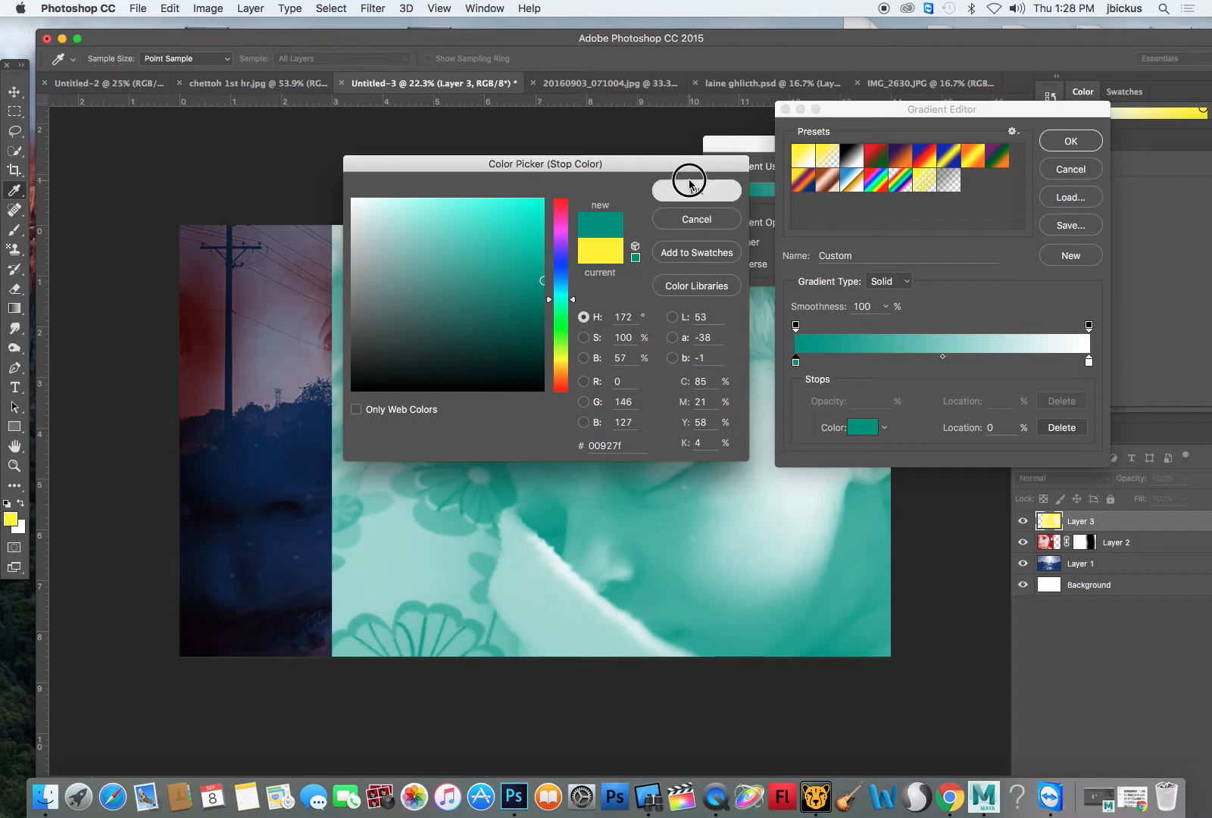
click(695, 190)
click(1071, 143)
click(985, 177)
key(v)
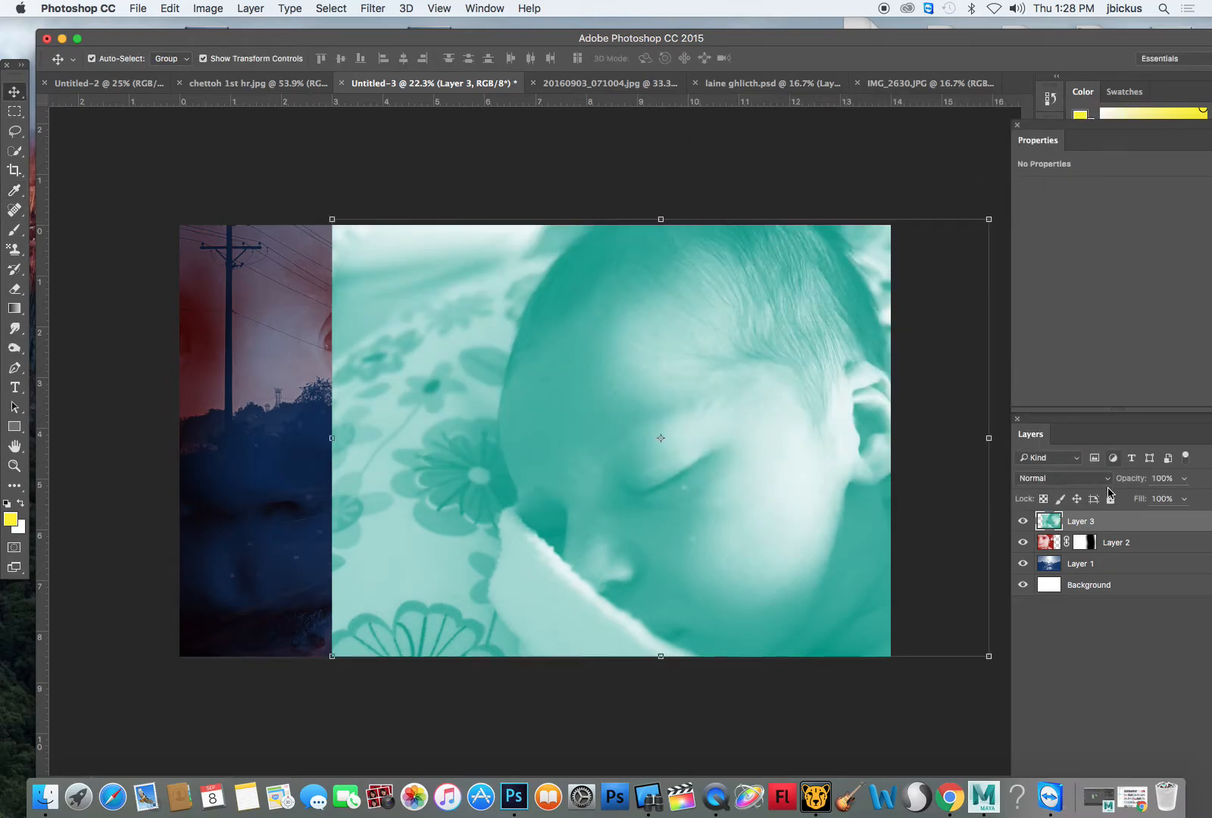
click(1093, 479)
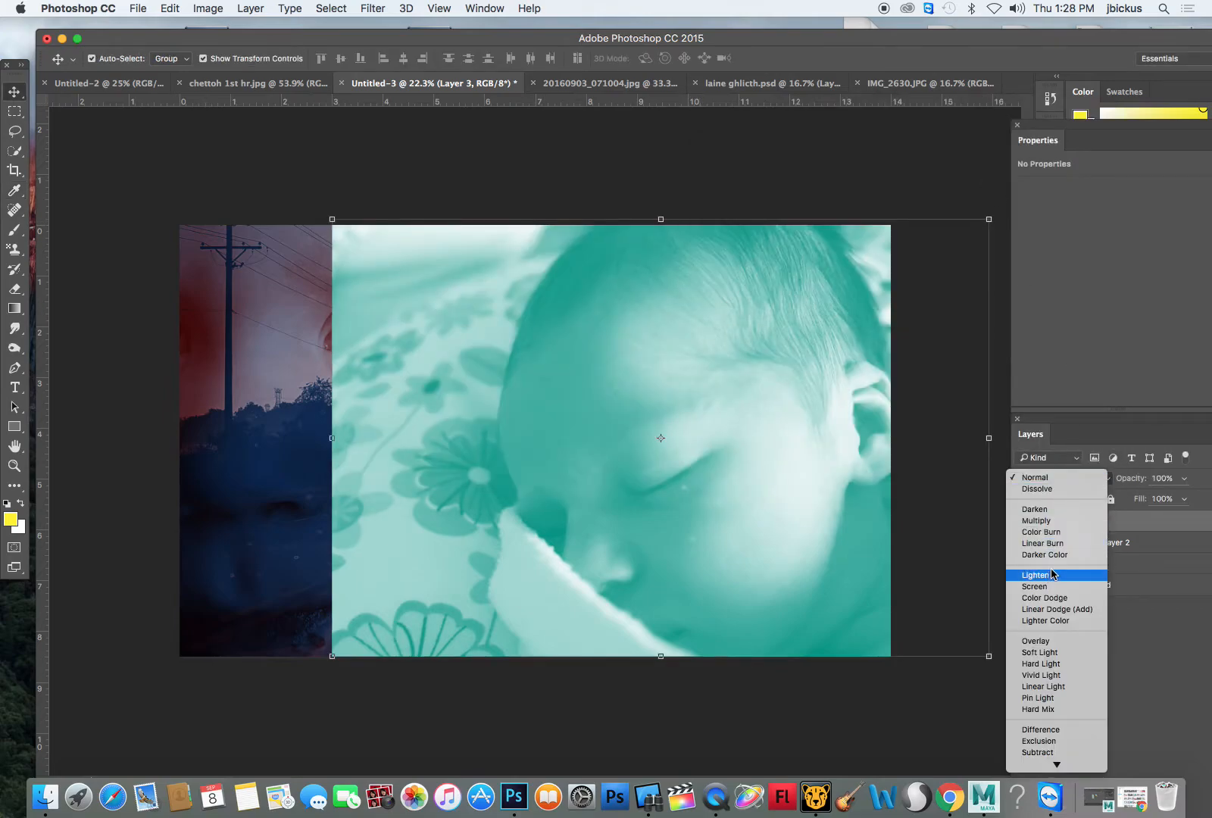
click(1048, 522)
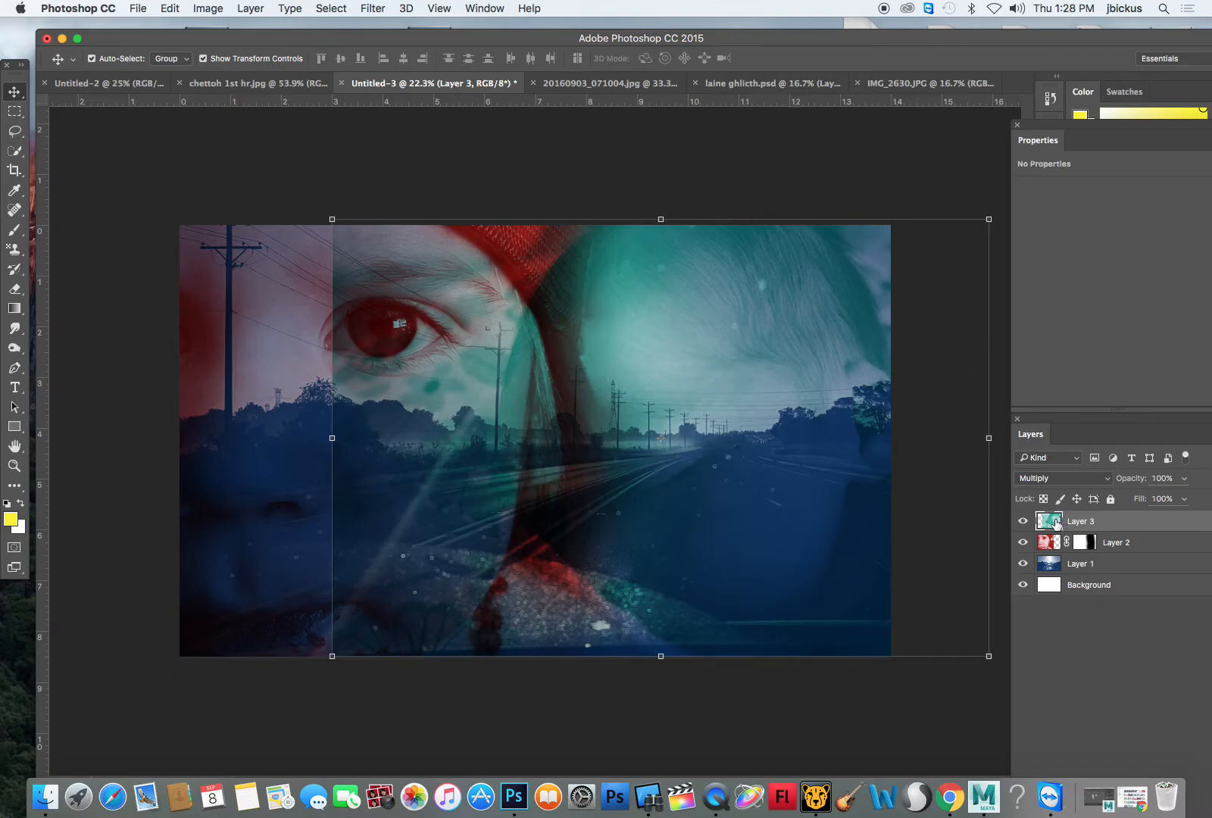
Step: Apply a Gradient Map from magenta (#b20b81) to white to the road photo layer
click(1059, 565)
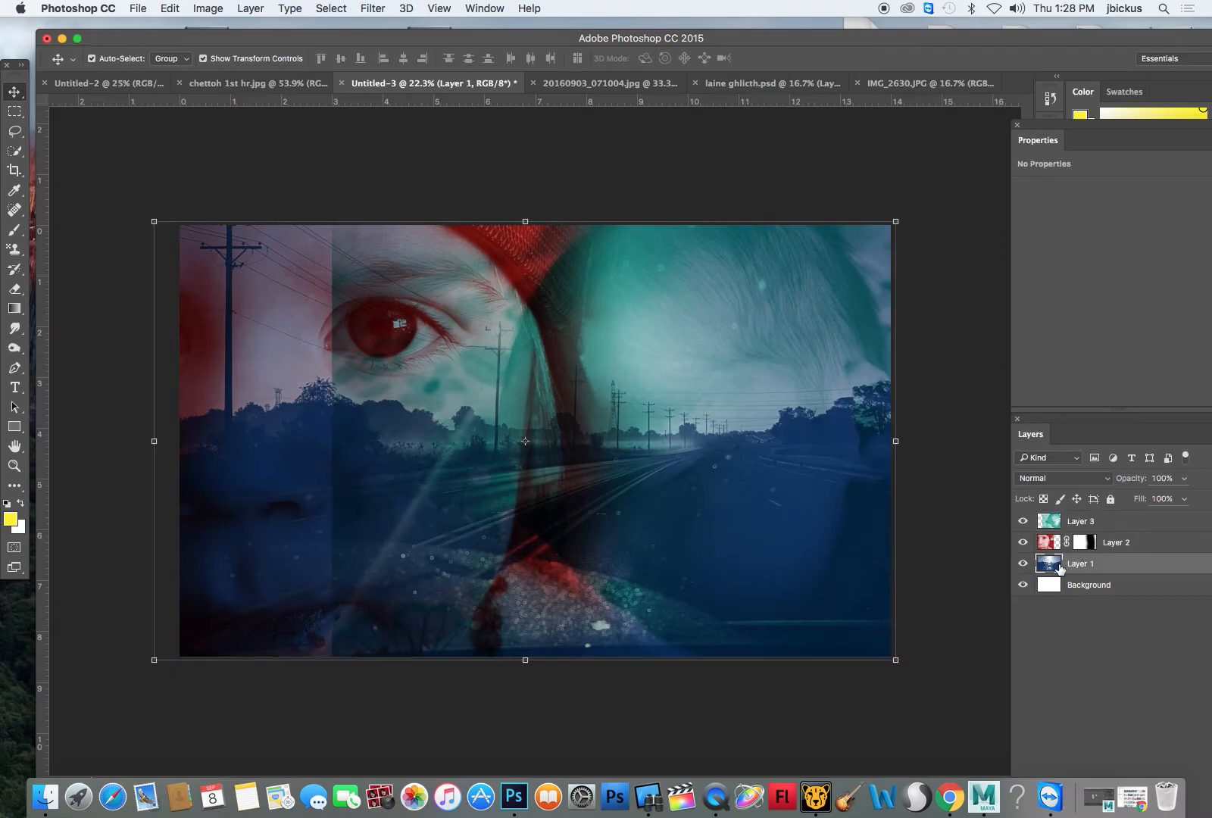
click(221, 7)
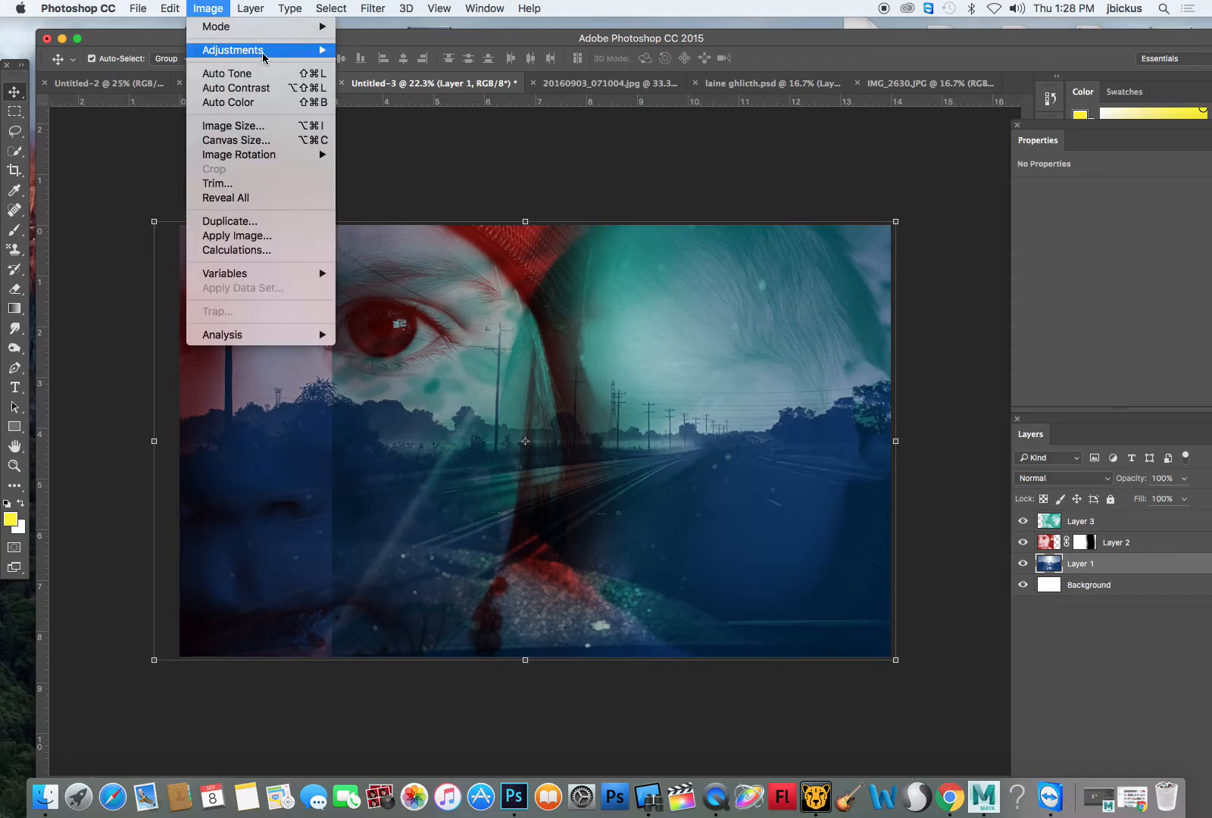
mouse_move(265, 52)
click(390, 270)
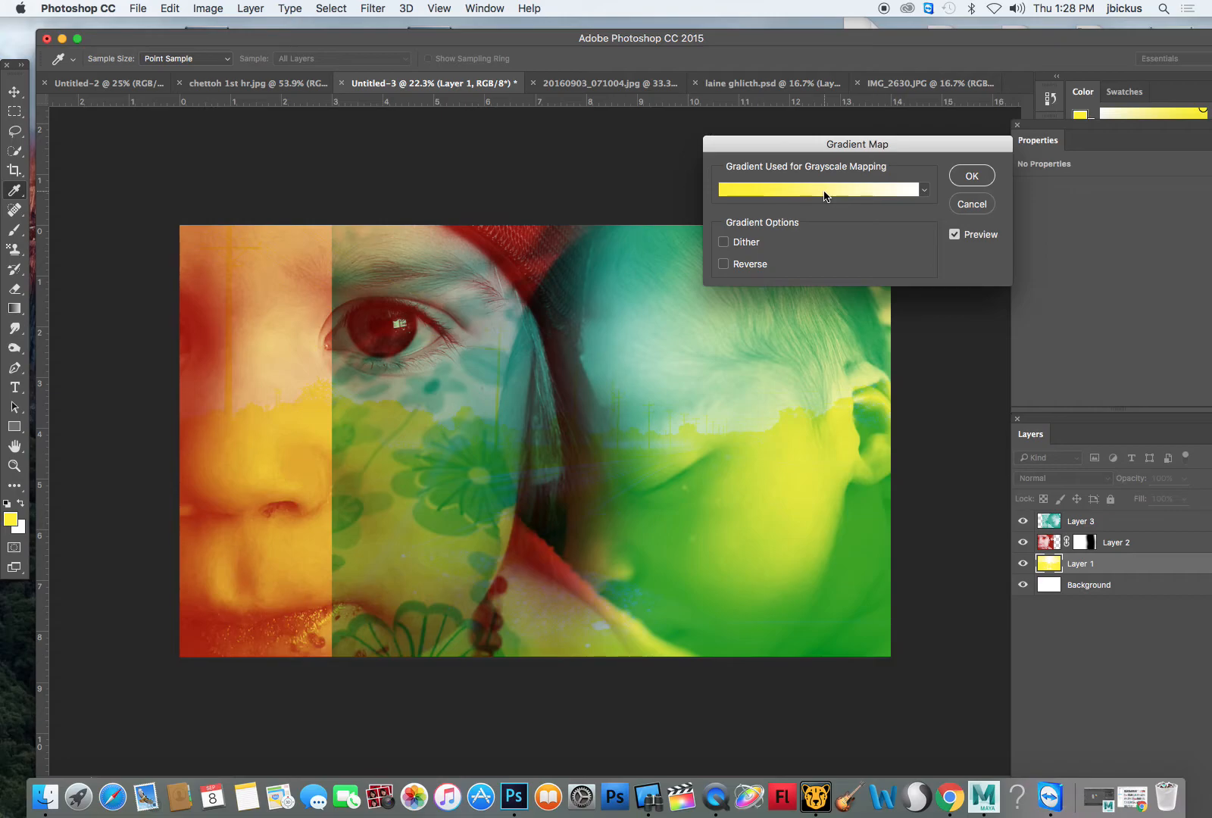
click(792, 190)
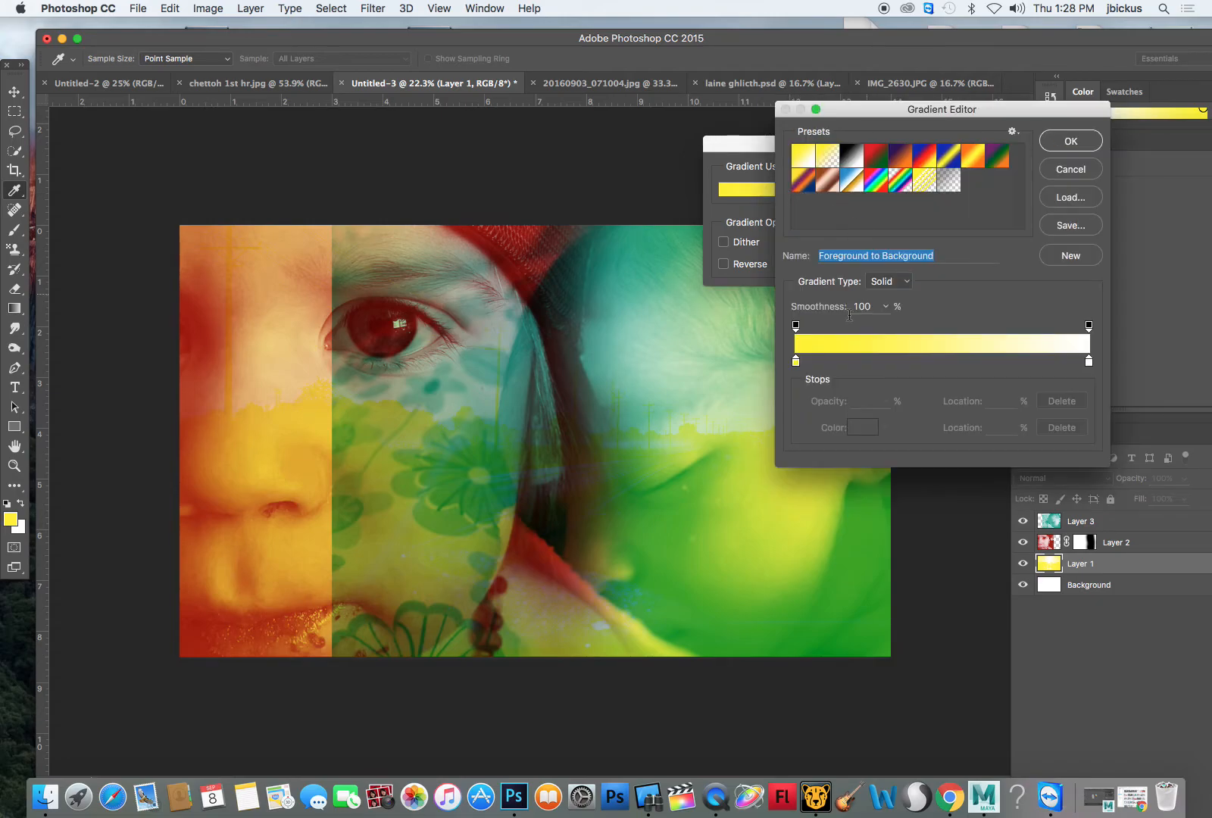
double_click(796, 363)
click(564, 294)
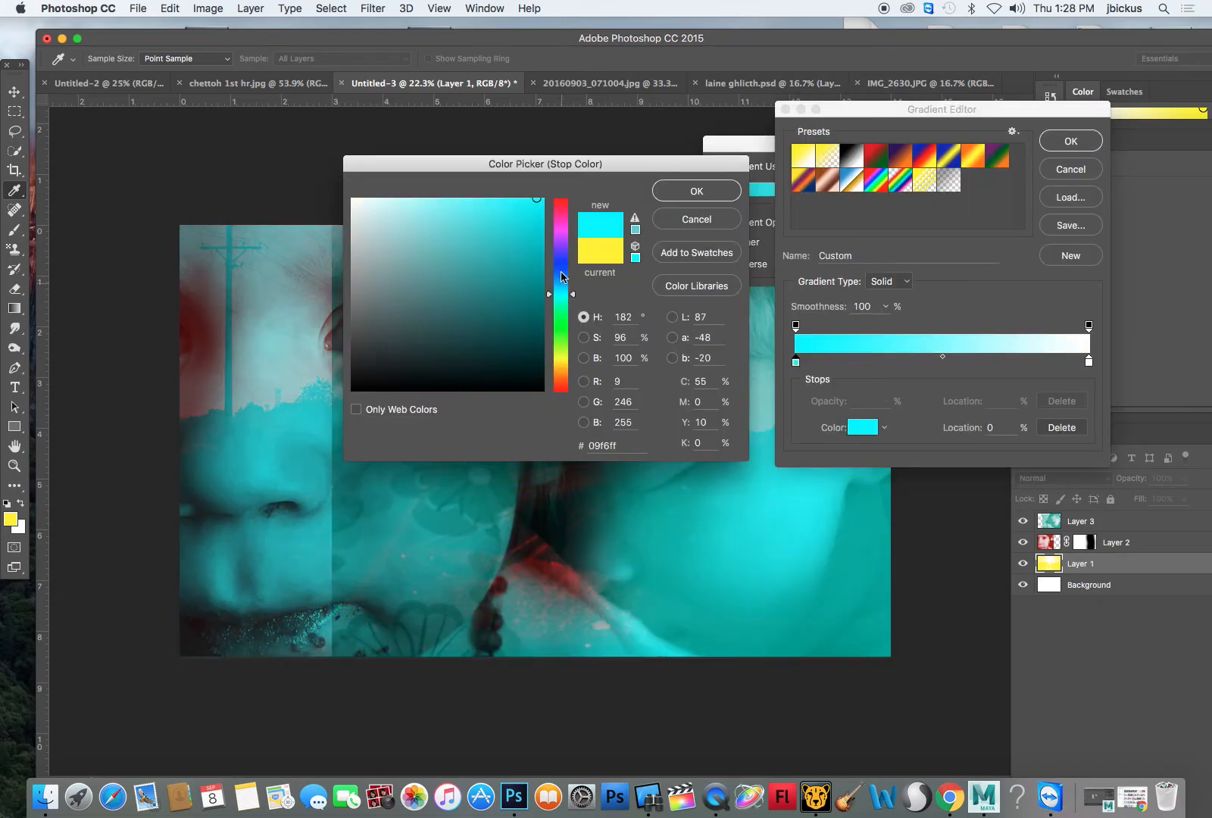
drag(589, 163, 367, 409)
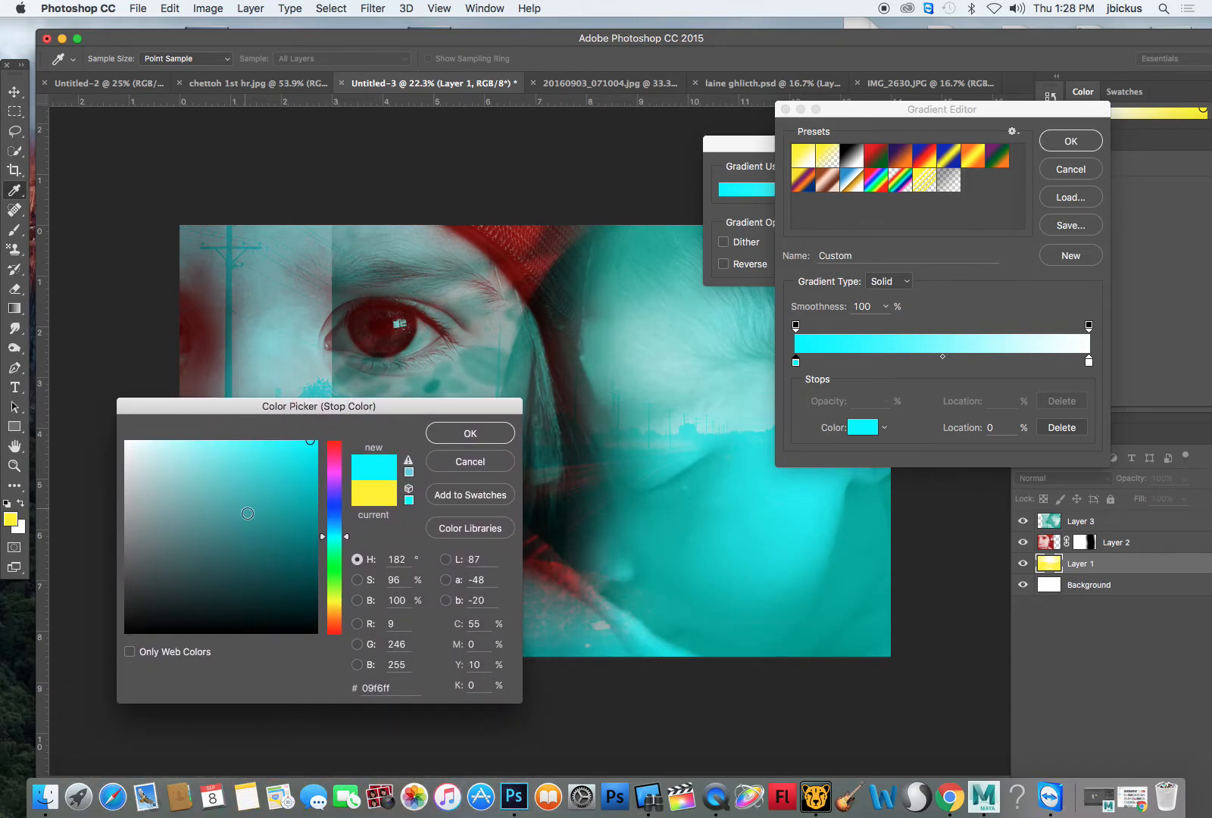
click(295, 514)
mouse_move(303, 528)
mouse_down()
mouse_move(318, 482)
mouse_move(309, 523)
mouse_up()
click(330, 464)
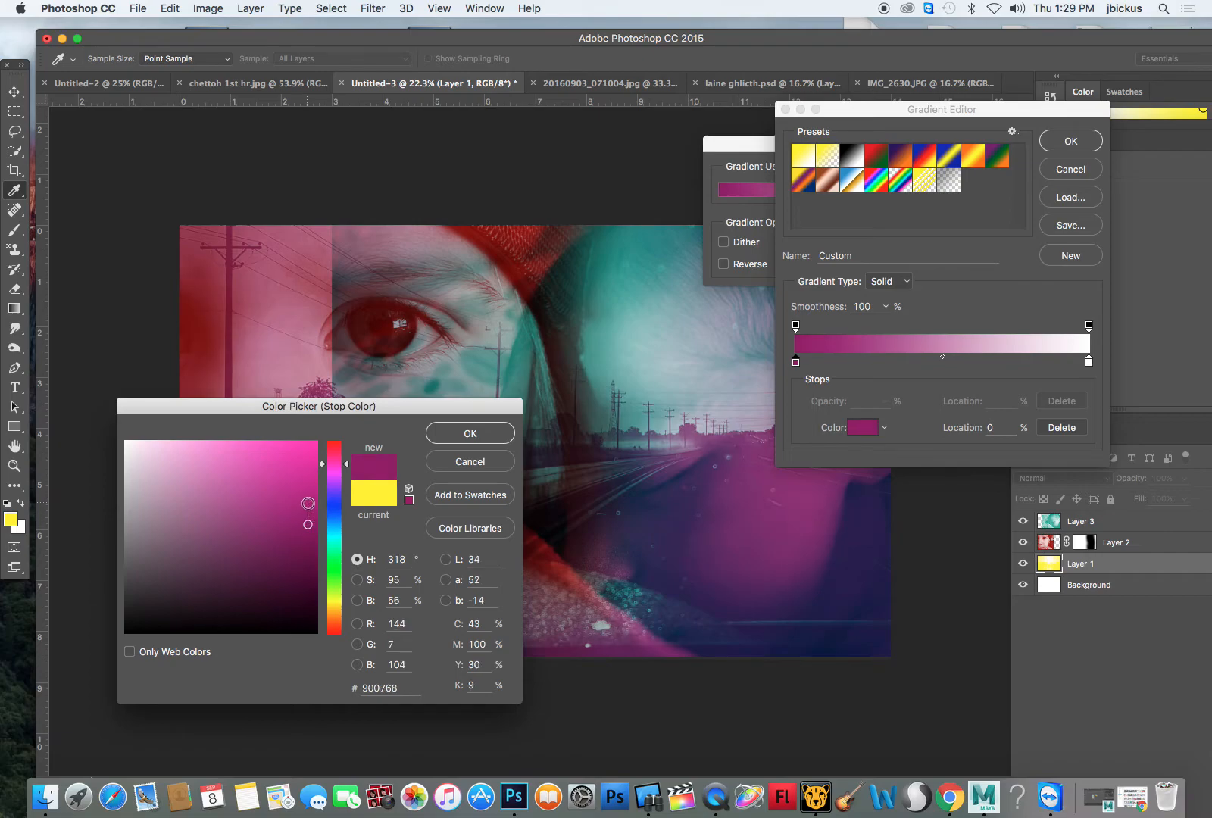
click(306, 497)
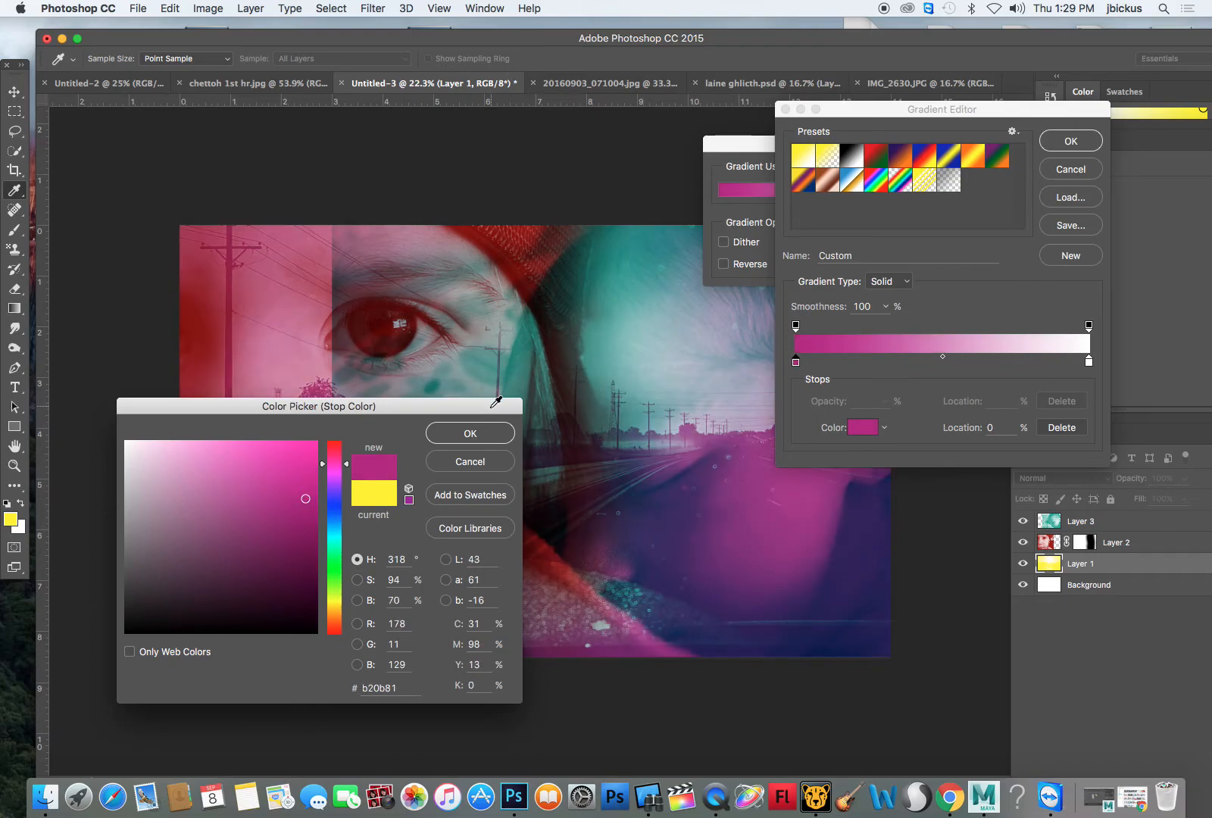
click(471, 433)
click(1073, 144)
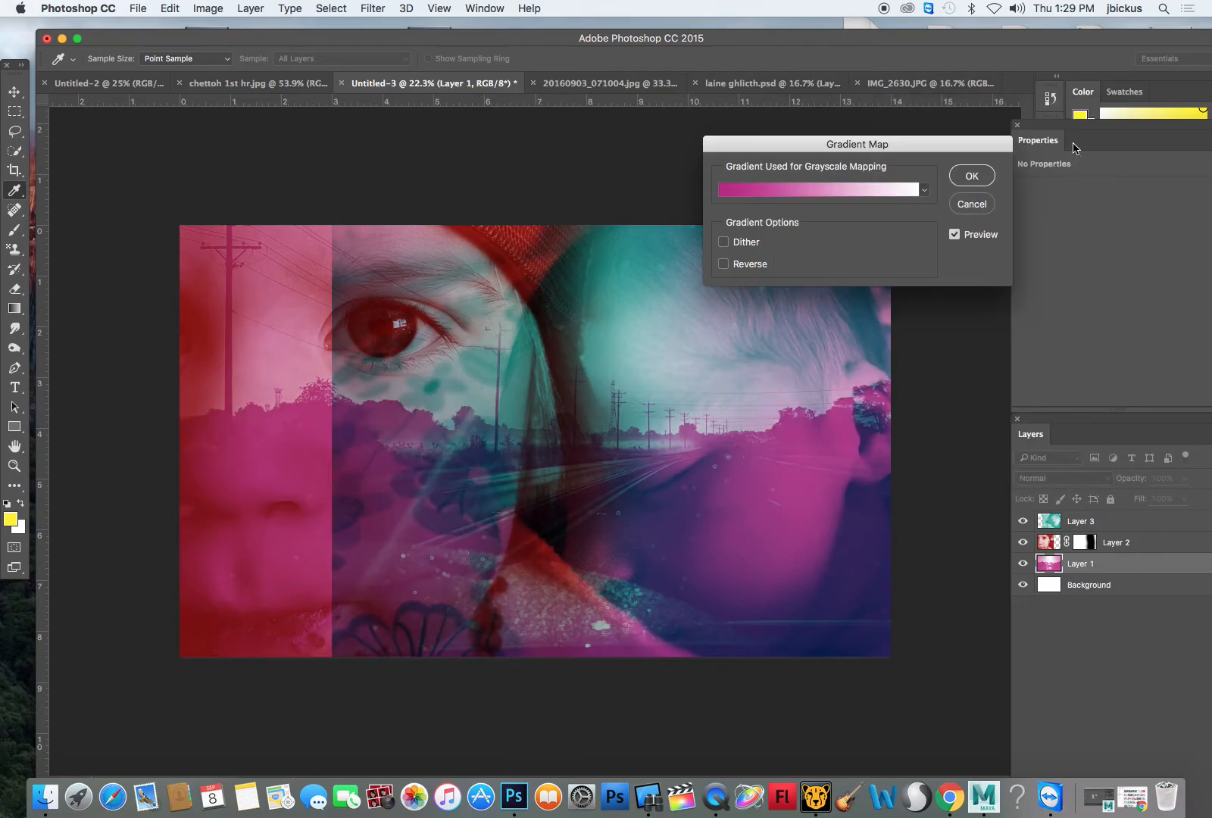
click(965, 180)
Step: Move the baby layer about 1 in to the right and add a layer mask that reveals all of it
key(v)
drag(709, 452, 761, 455)
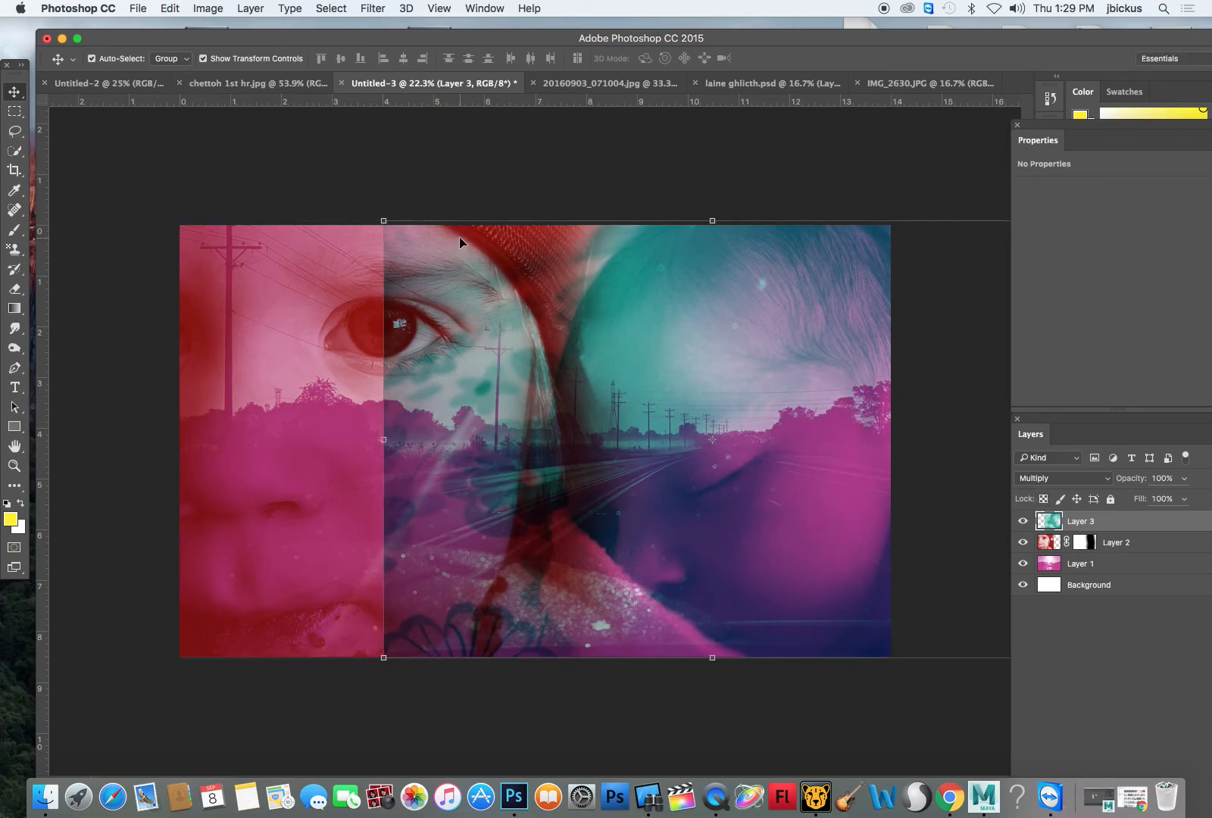
click(248, 8)
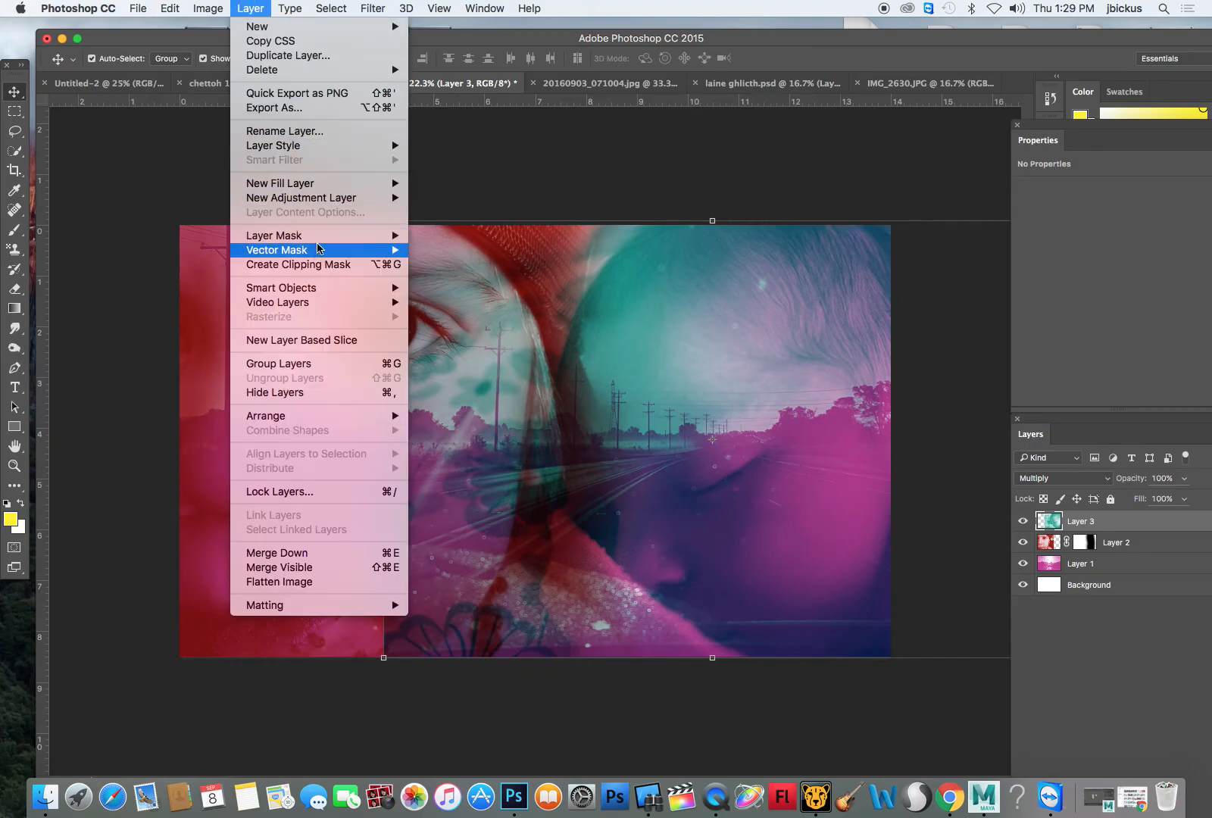
mouse_move(322, 235)
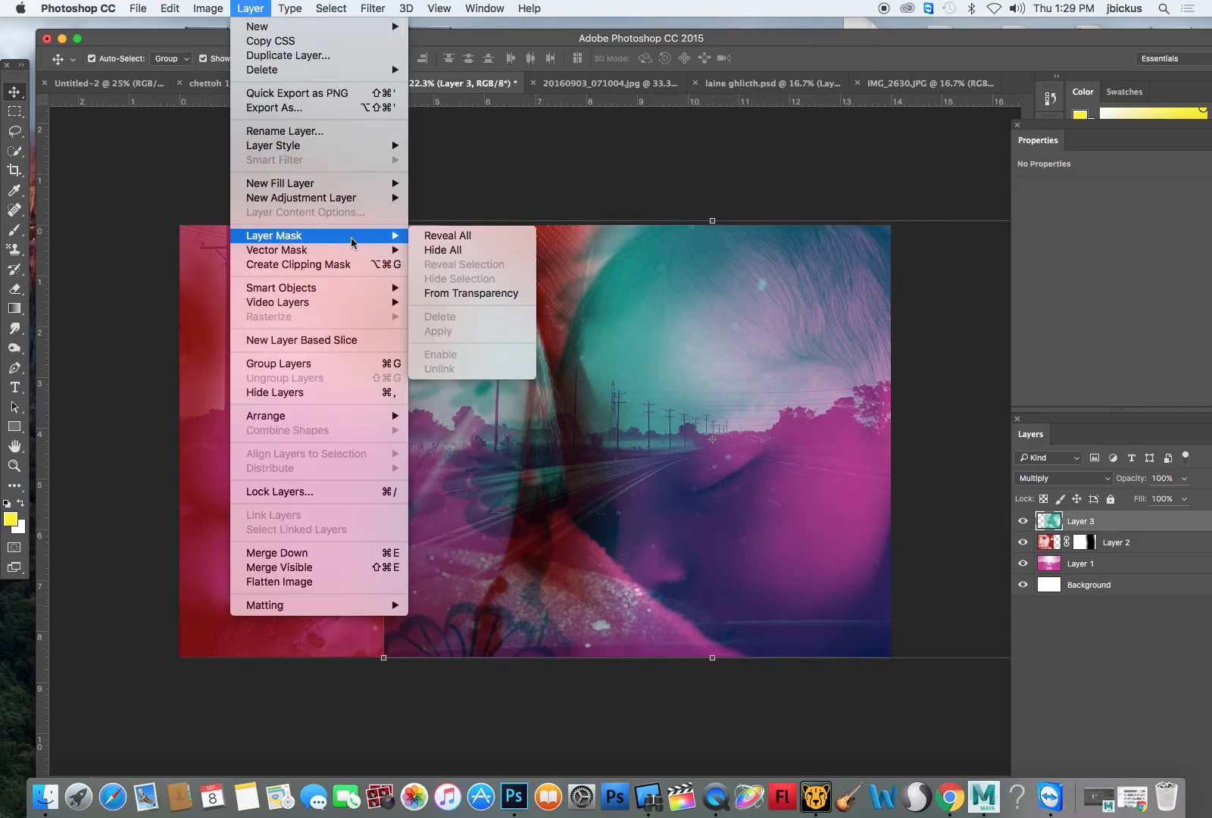
click(460, 244)
Step: Paint black on the baby layer's mask with a 1500 px brush along the photo's left edge to blend away its hard border
key(b)
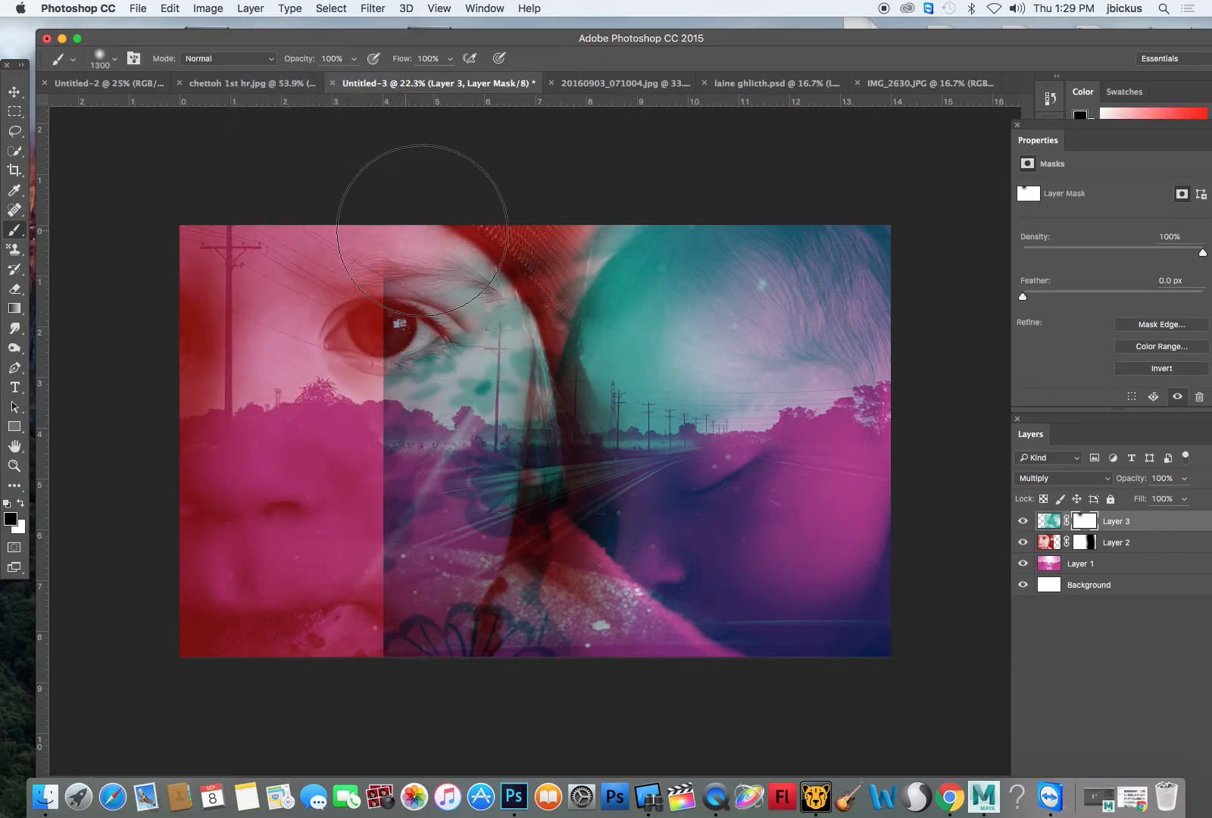
key(bracketright)
key(bracketright)
mouse_move(432, 217)
mouse_down()
mouse_move(408, 224)
mouse_move(297, 396)
mouse_move(286, 580)
mouse_move(369, 728)
mouse_move(329, 279)
mouse_up()
drag(338, 398, 388, 671)
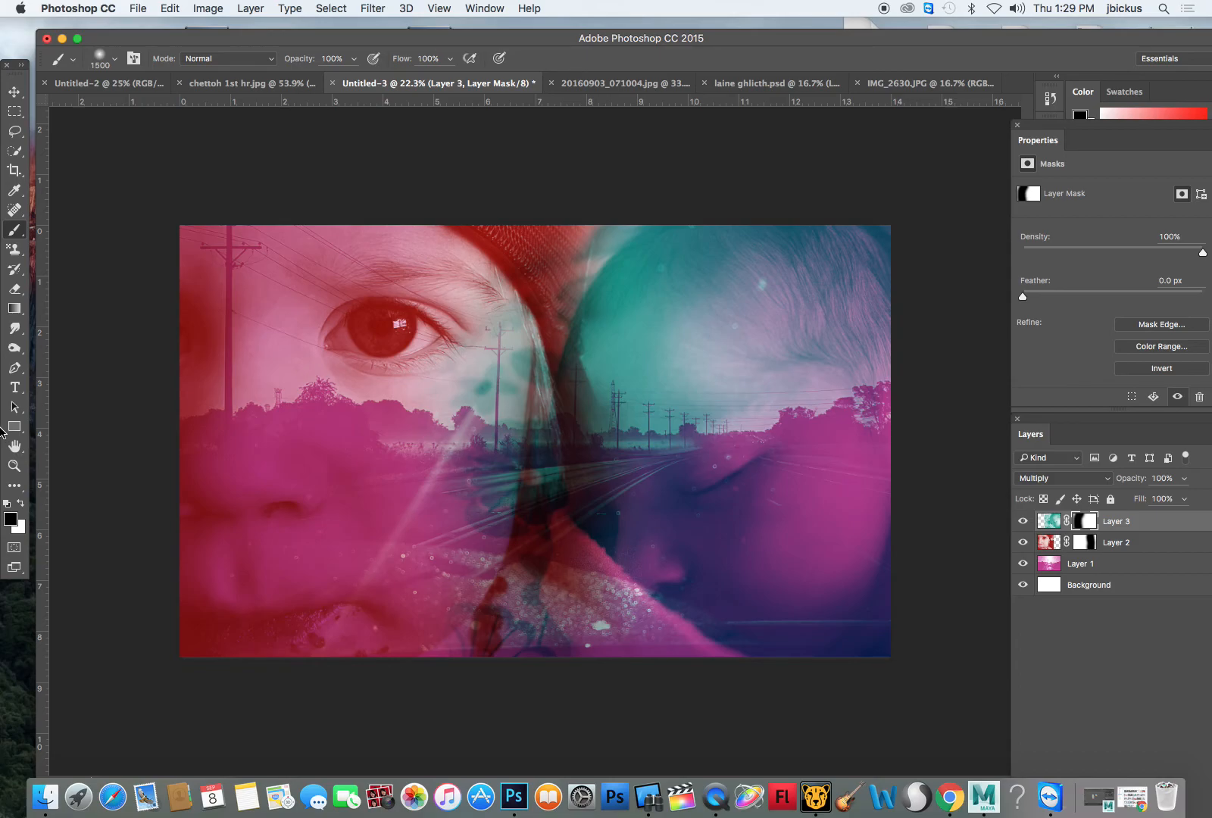
Step: Apply a Gradient Map from black (#000000) to white to the close-up face photo on Layer 2
click(1048, 543)
click(208, 9)
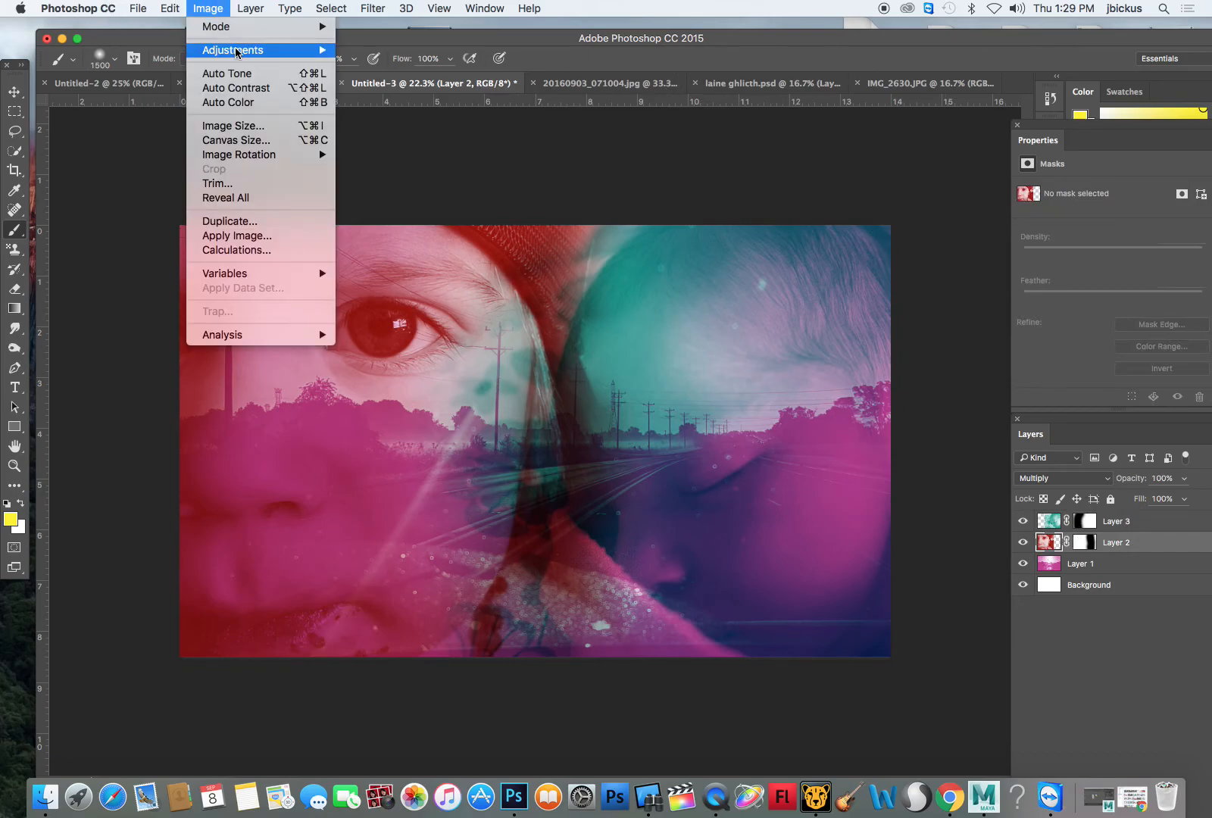
mouse_move(235, 50)
click(421, 272)
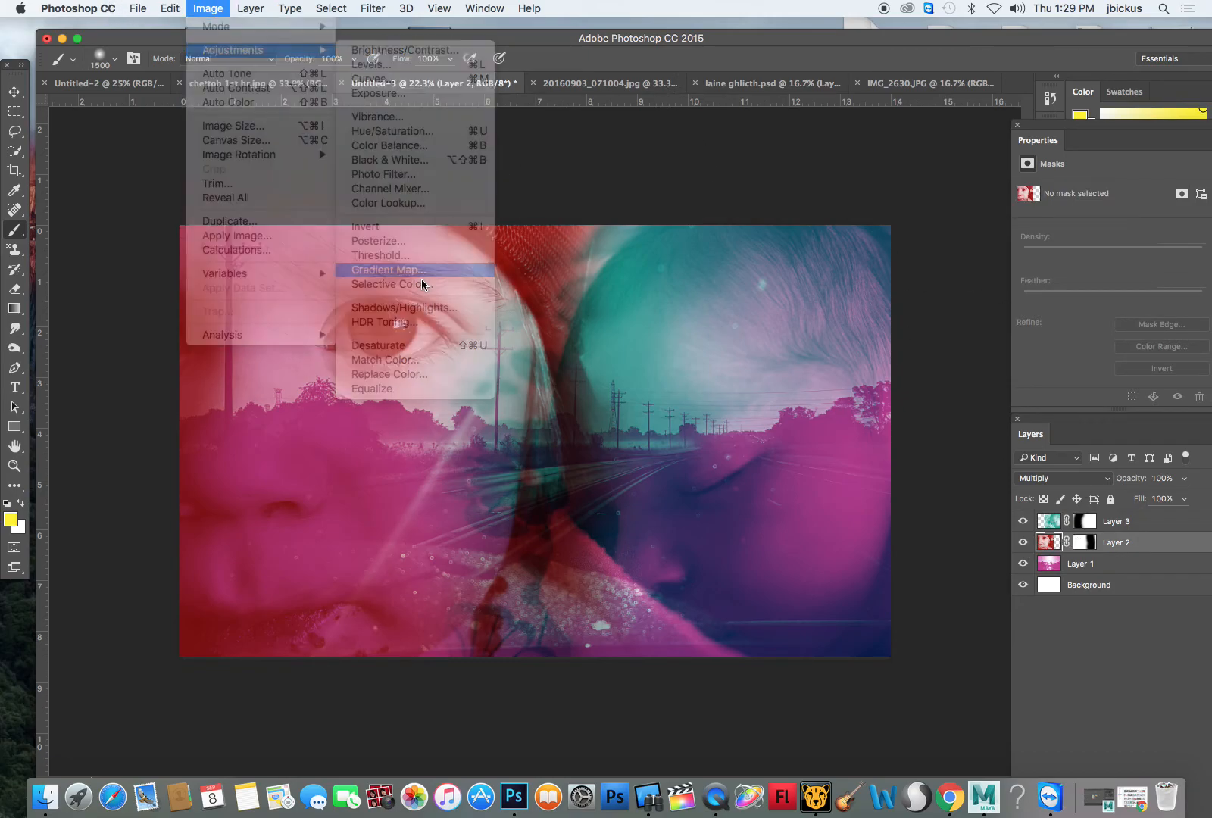
click(731, 191)
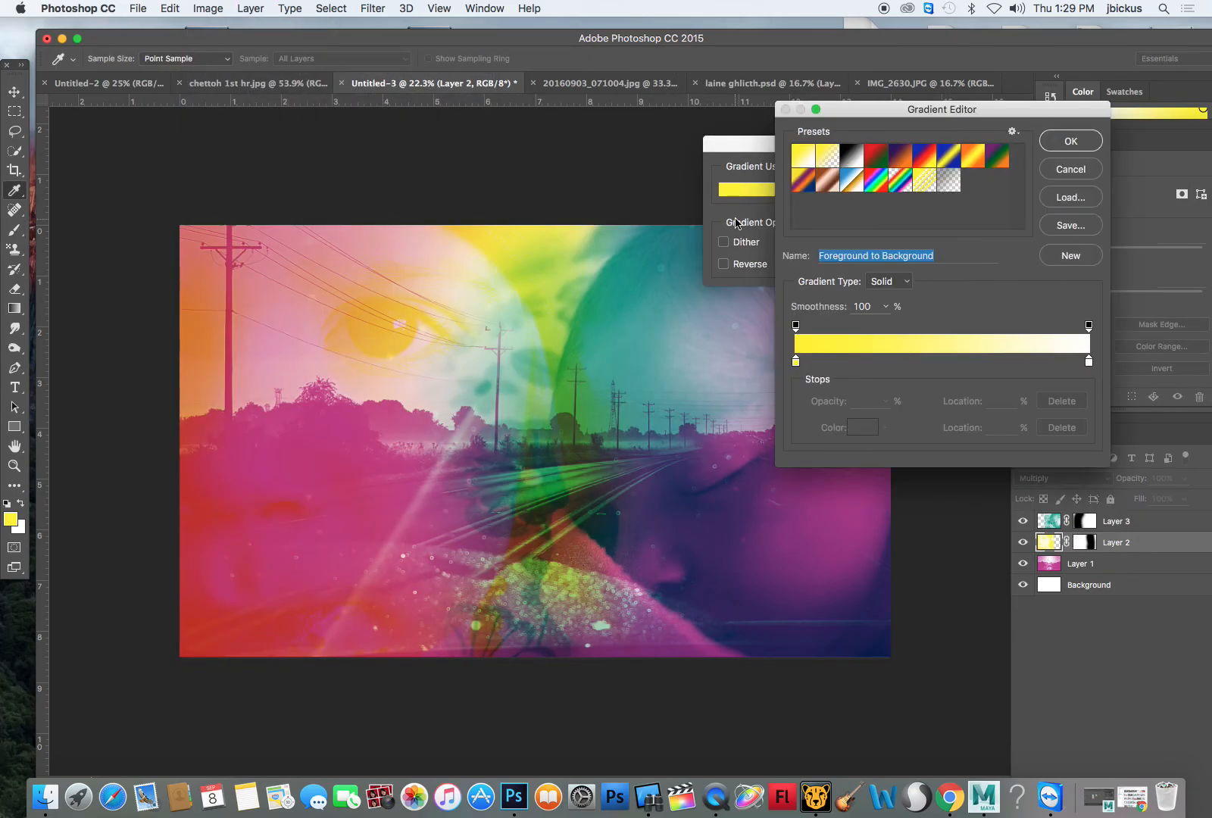
double_click(795, 361)
drag(239, 602, 385, 654)
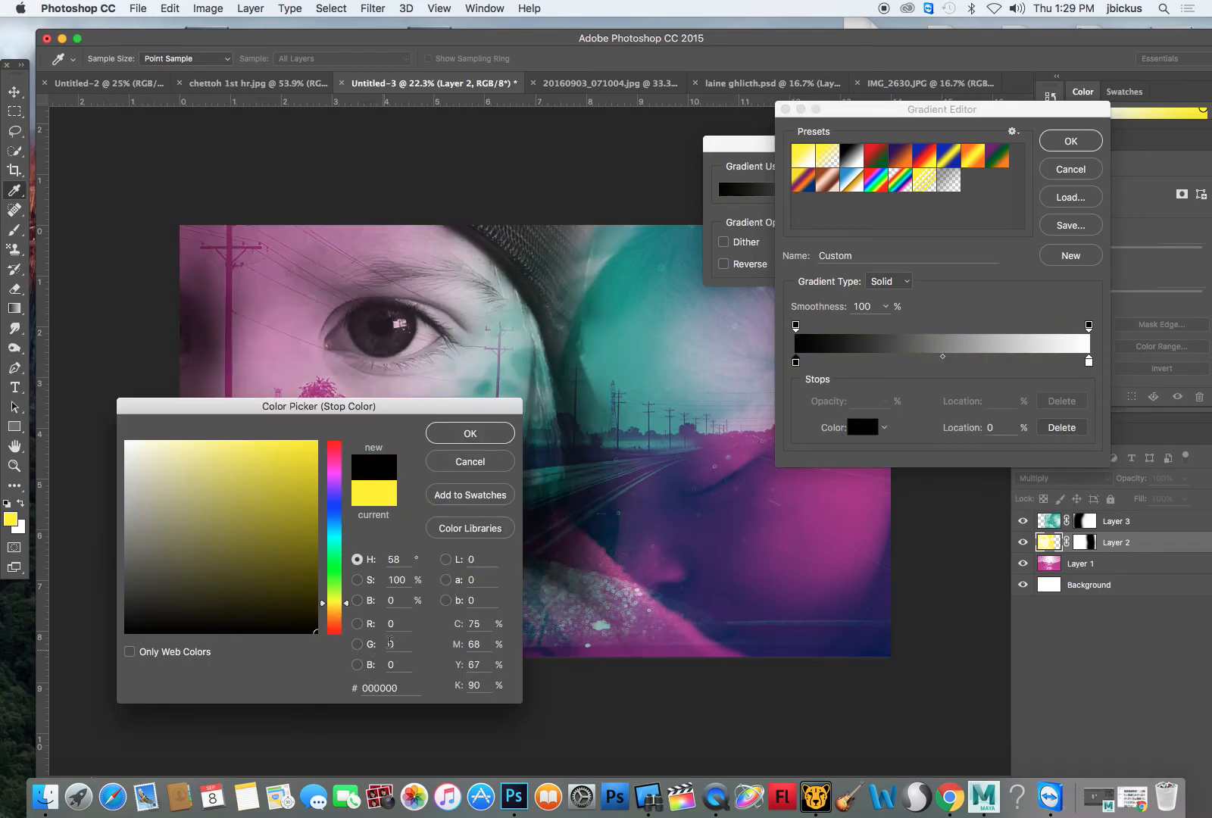
click(469, 433)
scroll(516, 422, up, 1)
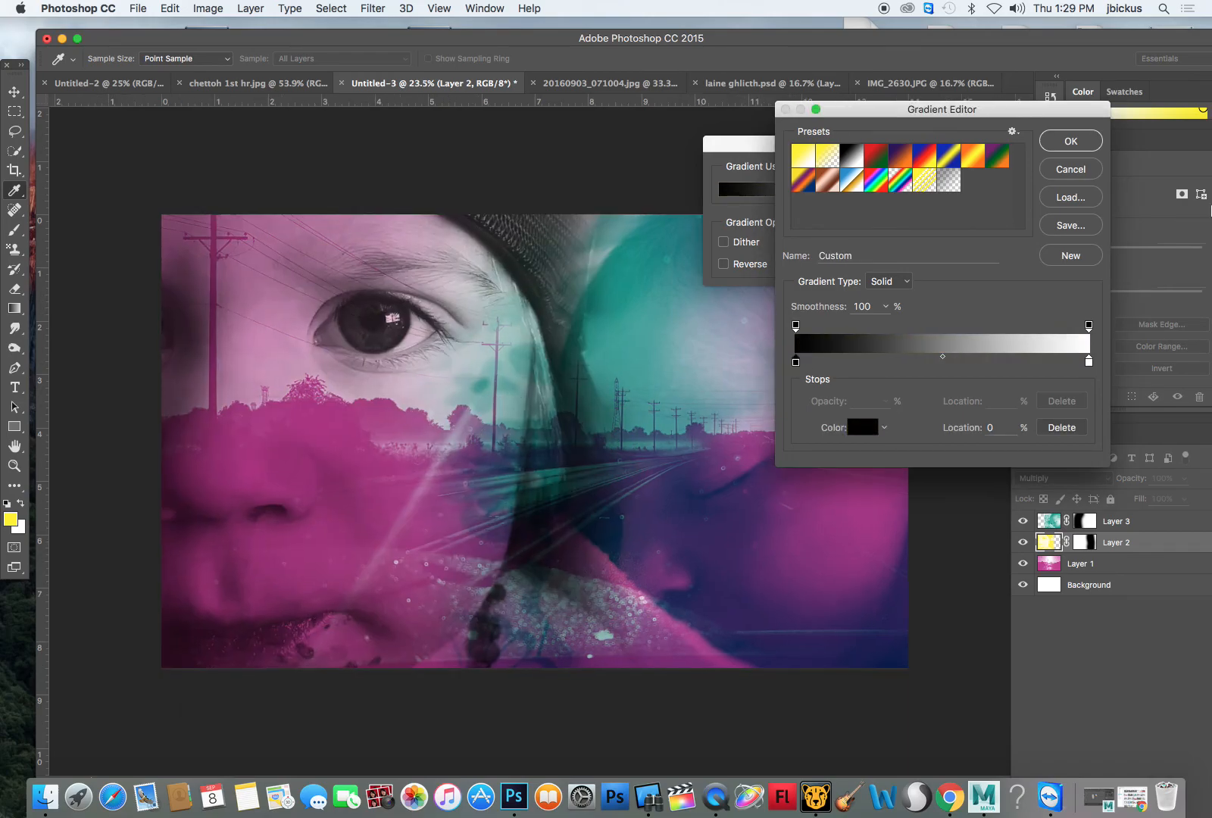
click(1072, 140)
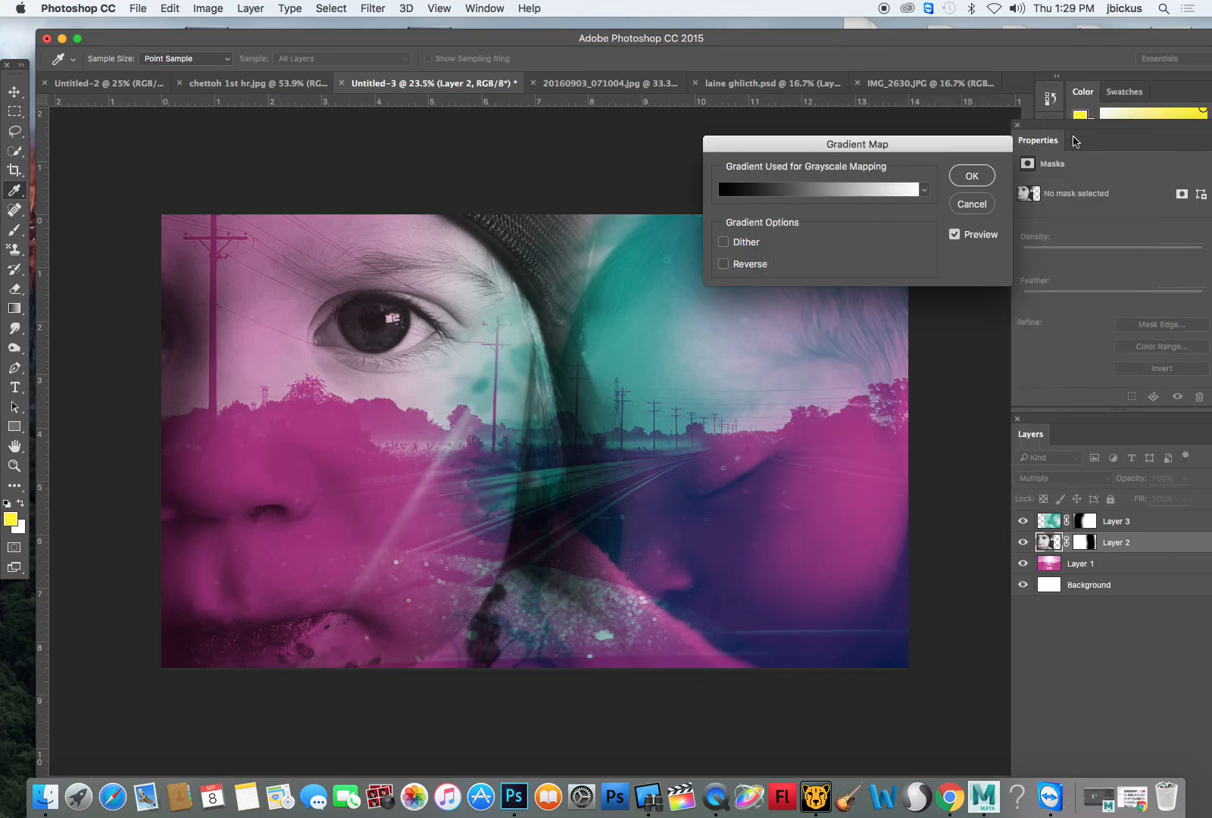
click(978, 184)
key(b)
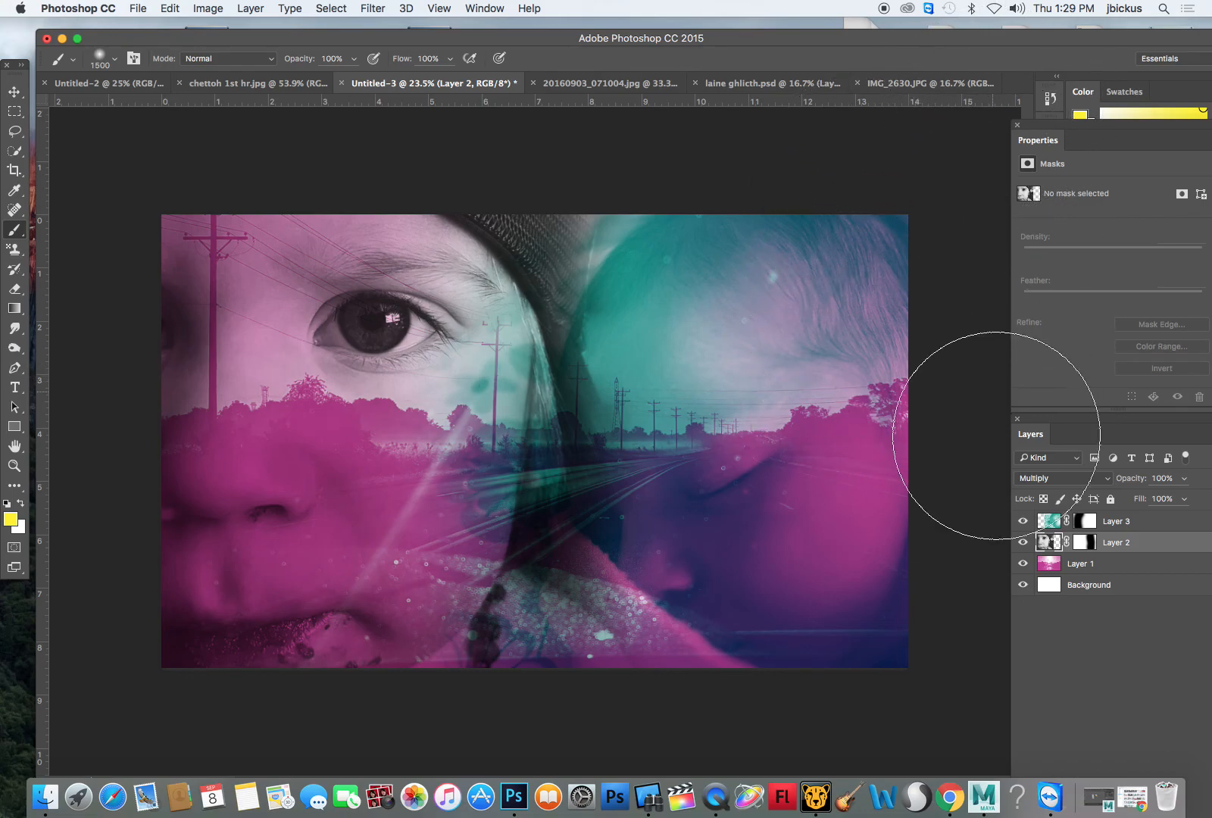
right_click(717, 808)
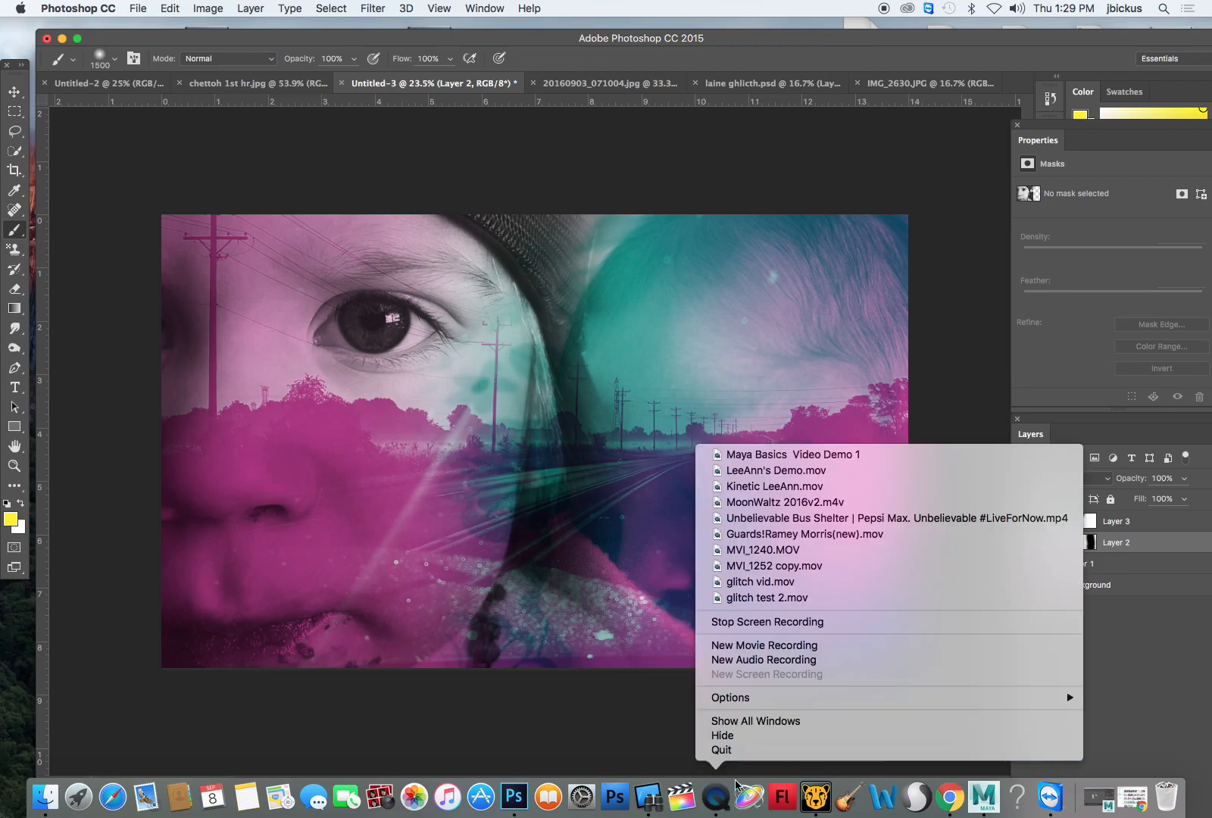